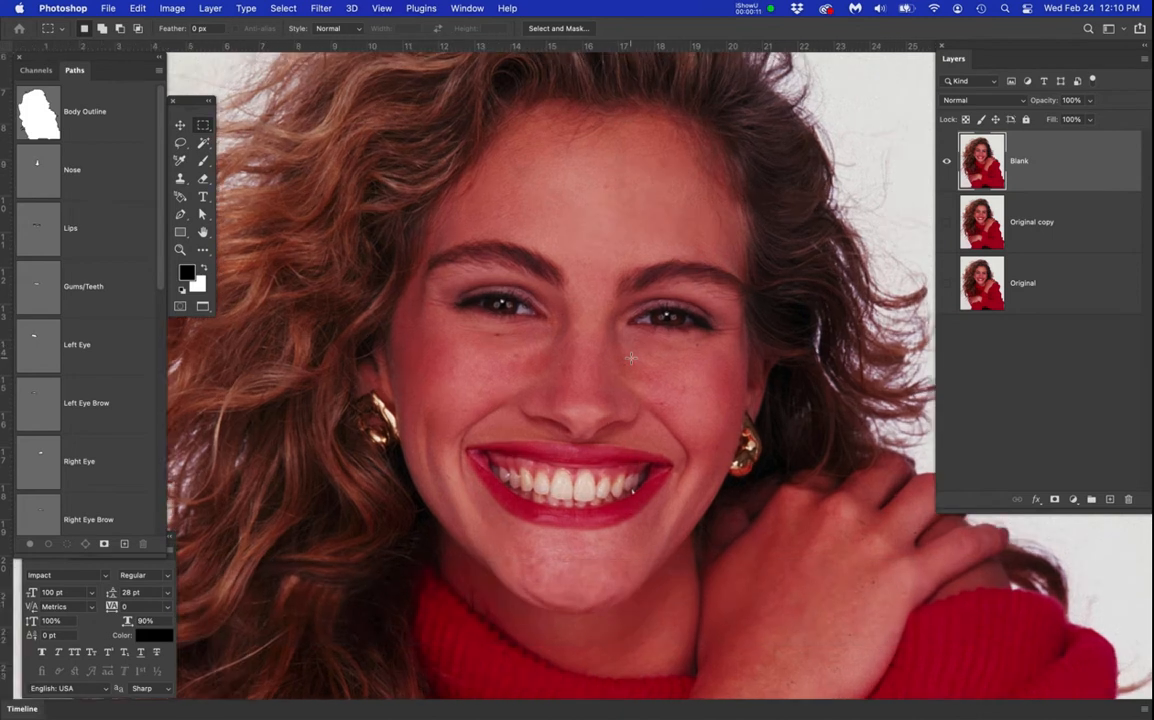
On the Blank layer, draw a freehand Lasso selection around the eyebrow on the left side of the face
{"action": "key", "text": "l"}
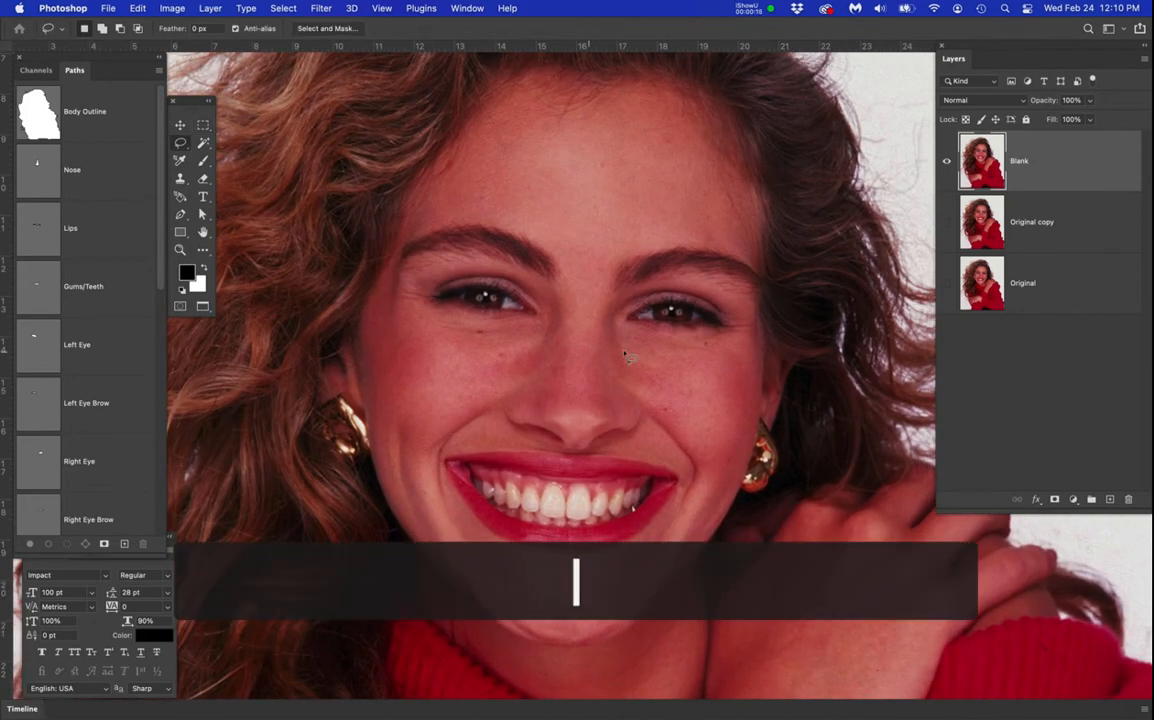
{"action": "left_click", "coordinate": [1100, 160]}
{"action": "left_click", "coordinate": [1062, 223]}
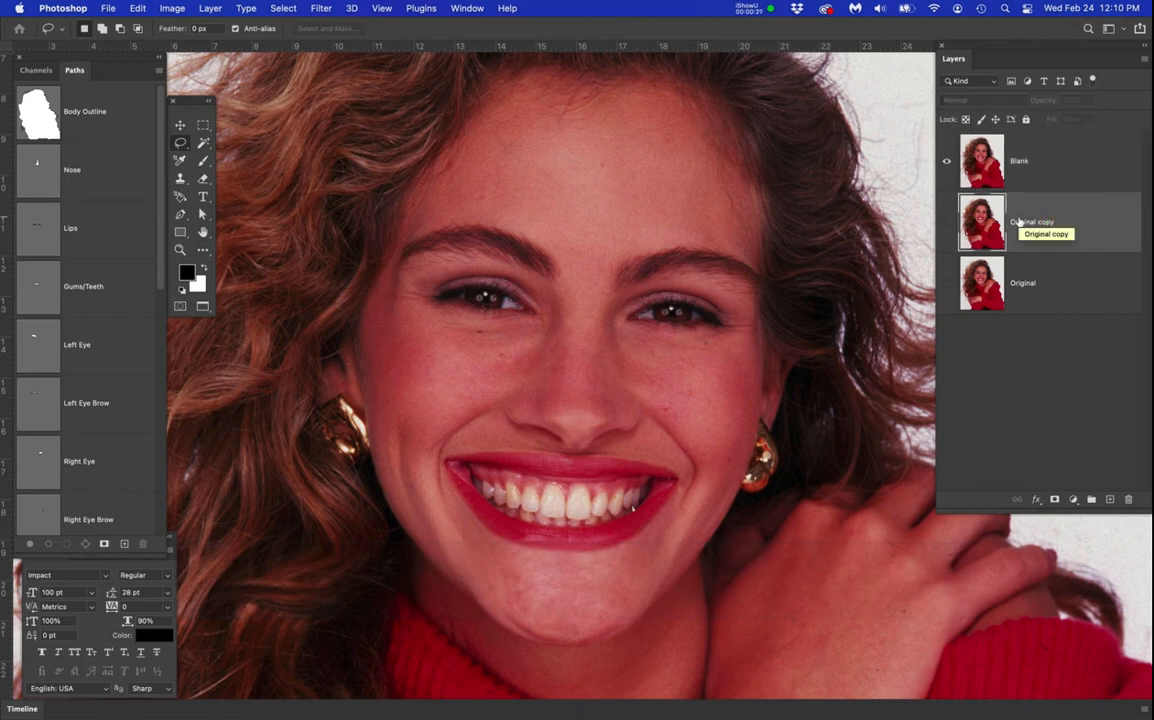
{"action": "left_click", "coordinate": [1056, 170]}
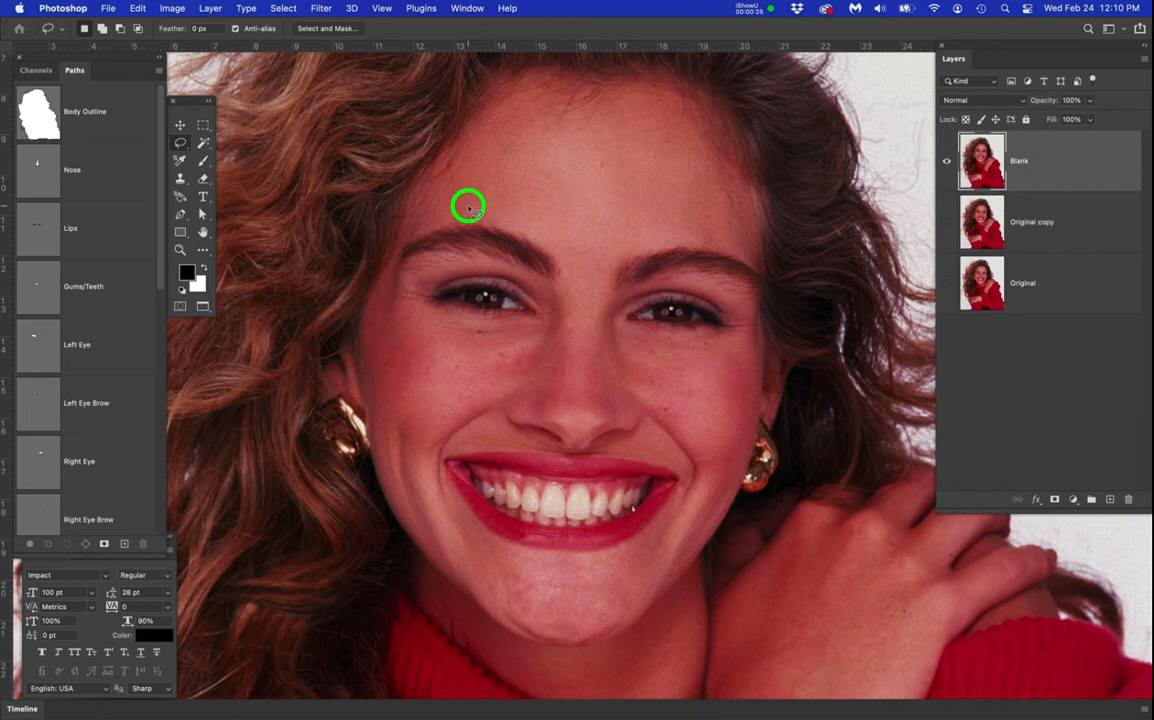
{"action": "mouse_move", "coordinate": [469, 207]}
{"action": "left_mouse_down"}
{"action": "mouse_move", "coordinate": [562, 247]}
{"action": "mouse_move", "coordinate": [572, 269]}
{"action": "mouse_move", "coordinate": [554, 294]}
{"action": "mouse_move", "coordinate": [510, 265]}
{"action": "mouse_move", "coordinate": [456, 258]}
{"action": "mouse_move", "coordinate": [391, 285]}
{"action": "mouse_move", "coordinate": [381, 257]}
{"action": "mouse_move", "coordinate": [420, 219]}
{"action": "mouse_move", "coordinate": [480, 208]}
{"action": "left_mouse_up"}
{"action": "left_click", "coordinate": [1114, 173]}
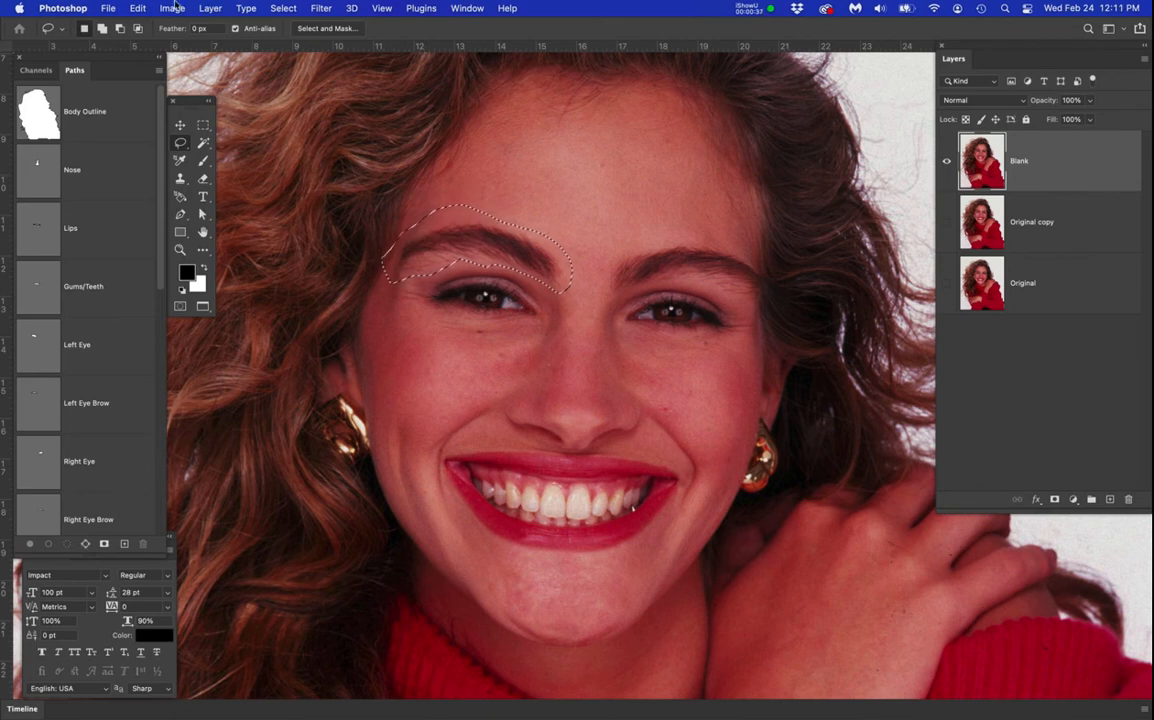
Fill the selected eyebrow with Content-Aware and clear the selection
{"action": "left_click", "coordinate": [138, 8]}
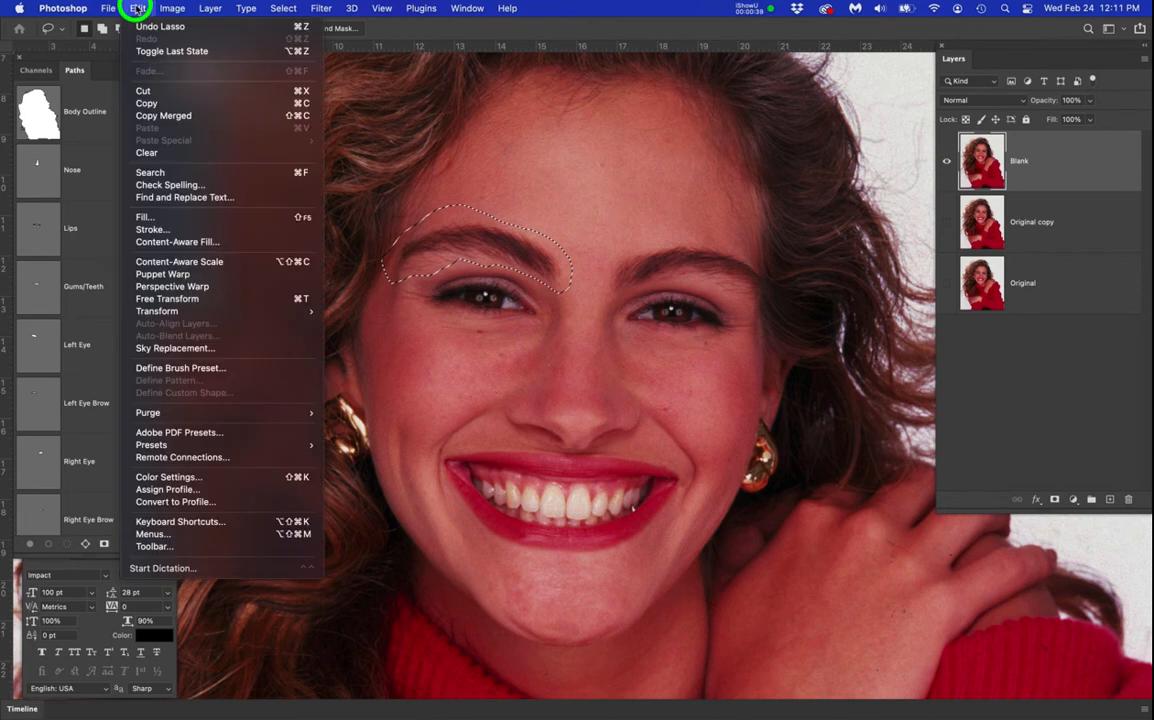
{"action": "left_click_drag", "start_coordinate": [138, 8], "coordinate": [294, 223]}
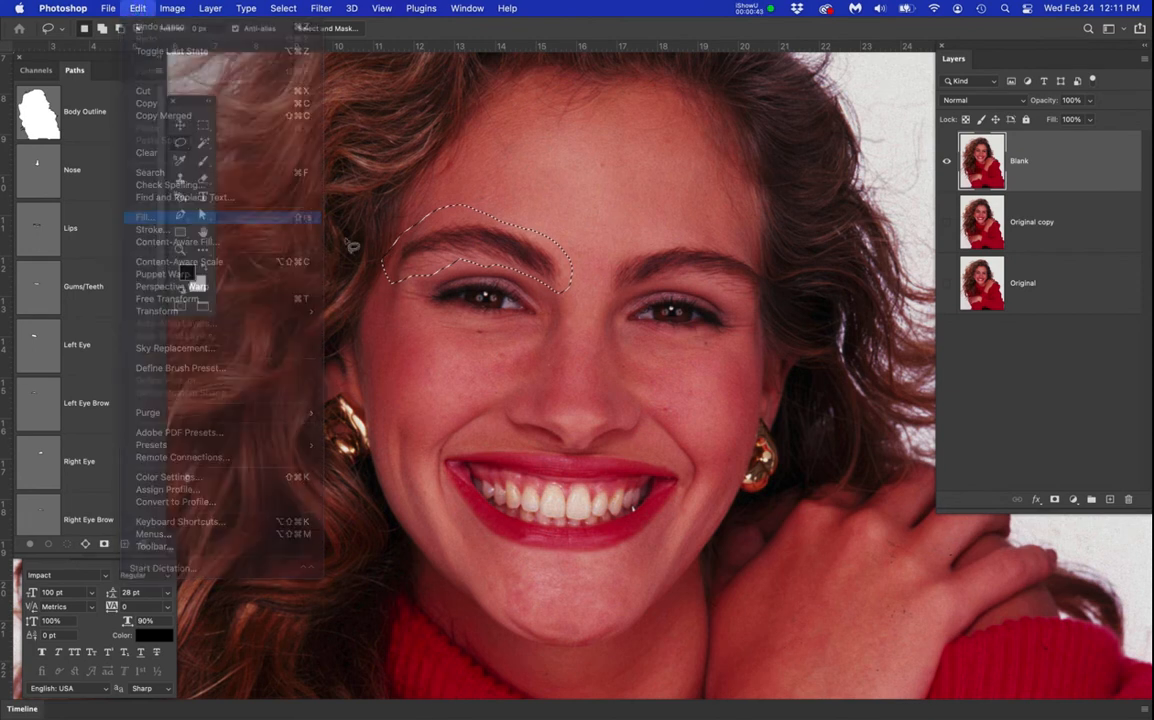
{"action": "left_click", "coordinate": [721, 89]}
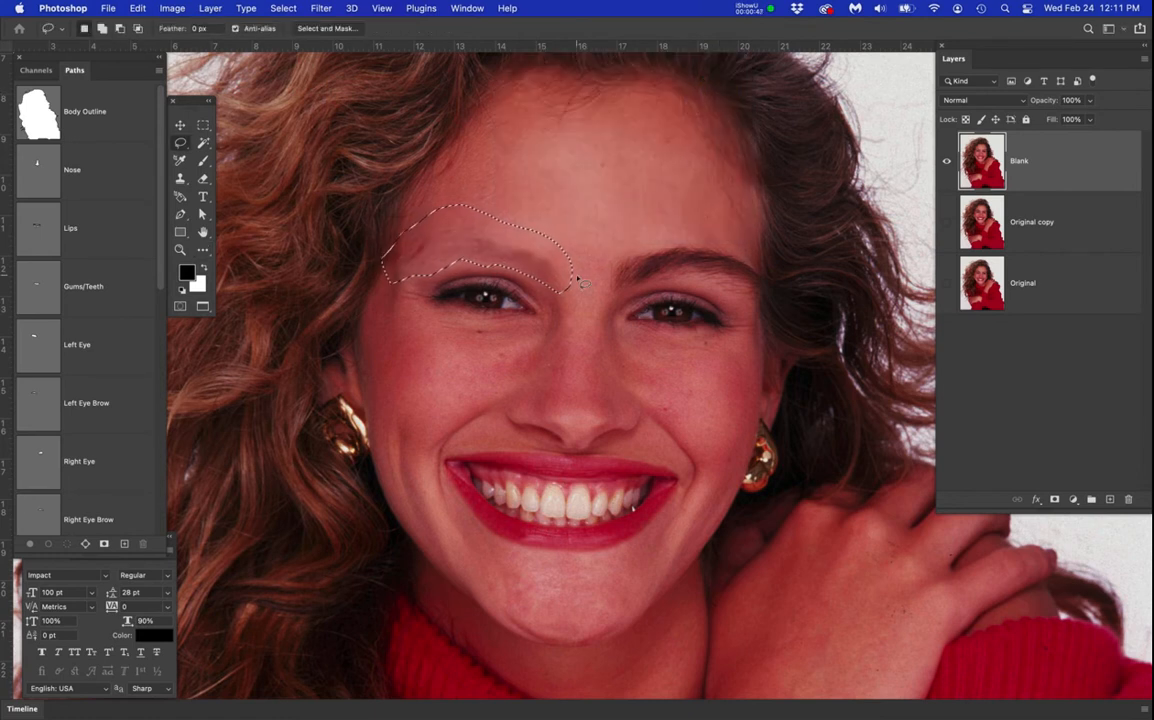
{"action": "key", "text": "cmd+d"}
Lasso the remaining eyebrow and remove it with a Content-Aware fill
{"action": "mouse_move", "coordinate": [626, 248]}
{"action": "left_mouse_down"}
{"action": "mouse_move", "coordinate": [693, 234]}
{"action": "mouse_move", "coordinate": [735, 248]}
{"action": "mouse_move", "coordinate": [755, 264]}
{"action": "mouse_move", "coordinate": [760, 293]}
{"action": "mouse_move", "coordinate": [738, 300]}
{"action": "mouse_move", "coordinate": [684, 284]}
{"action": "mouse_move", "coordinate": [608, 299]}
{"action": "mouse_move", "coordinate": [602, 285]}
{"action": "mouse_move", "coordinate": [641, 245]}
{"action": "left_mouse_up"}
{"action": "key", "text": "shift+F5"}
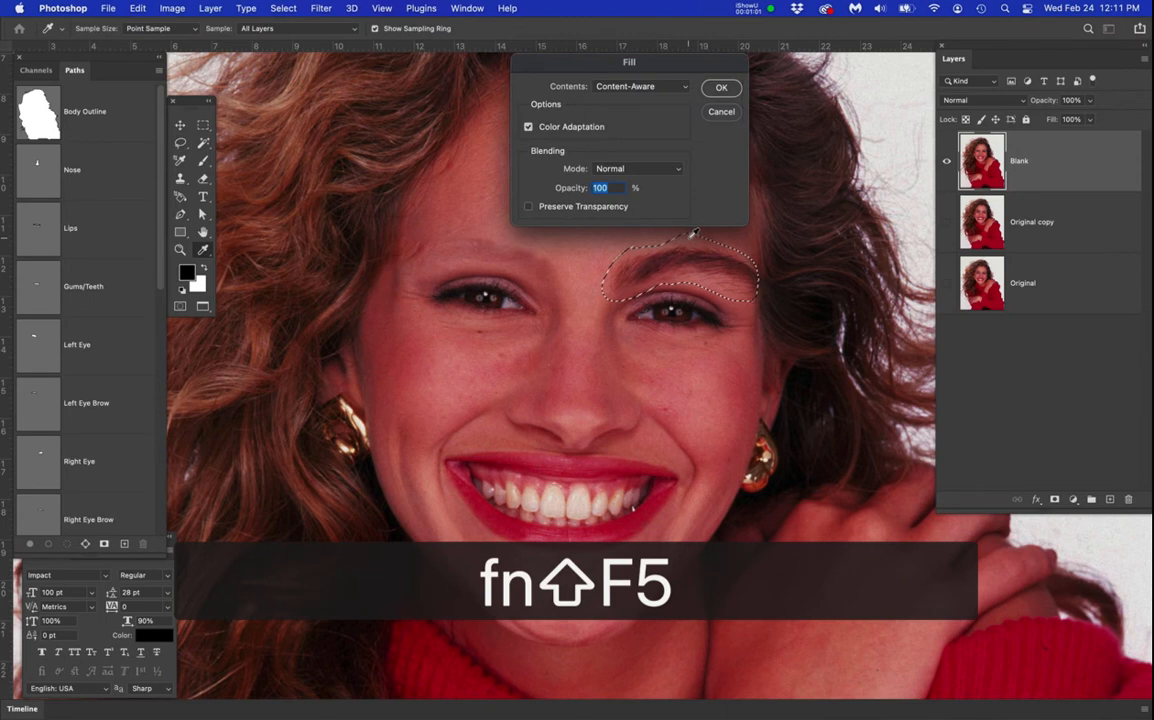
{"action": "key", "text": "Return"}
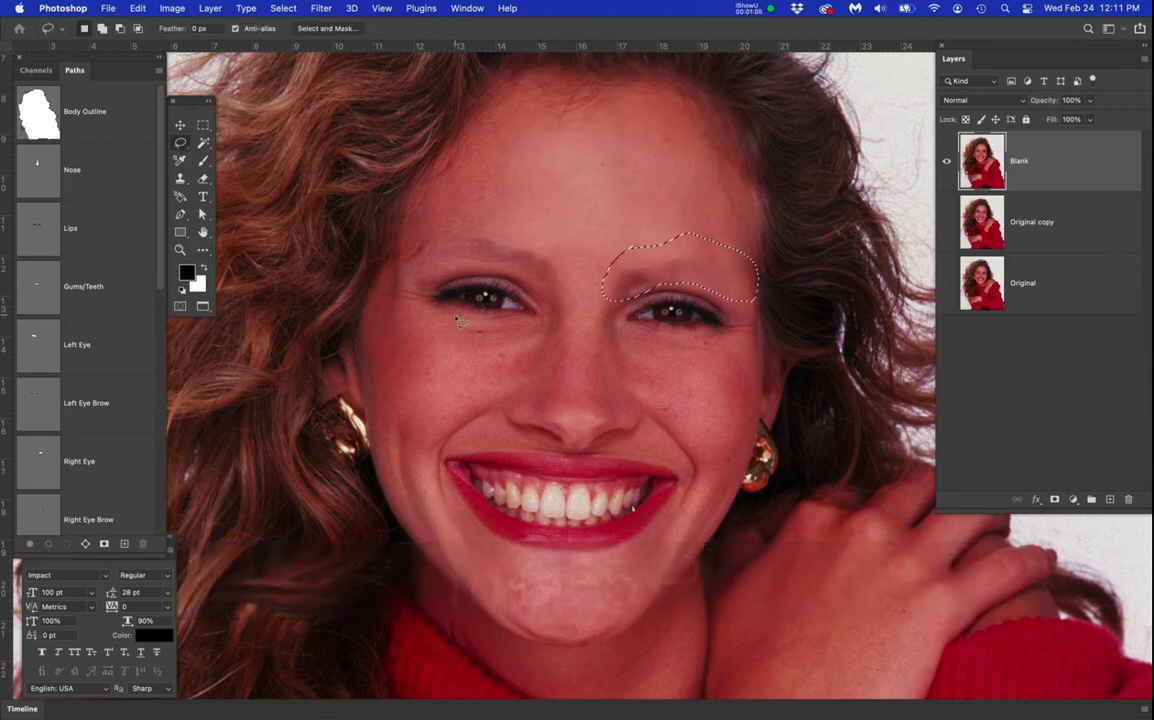
Lasso the eye on the left side of the face and remove it with a Content-Aware fill
{"action": "mouse_move", "coordinate": [446, 327]}
{"action": "left_mouse_down"}
{"action": "mouse_move", "coordinate": [411, 277]}
{"action": "mouse_move", "coordinate": [450, 257]}
{"action": "mouse_move", "coordinate": [530, 268]}
{"action": "mouse_move", "coordinate": [577, 313]}
{"action": "mouse_move", "coordinate": [561, 344]}
{"action": "mouse_move", "coordinate": [532, 354]}
{"action": "mouse_move", "coordinate": [446, 330]}
{"action": "left_mouse_up"}
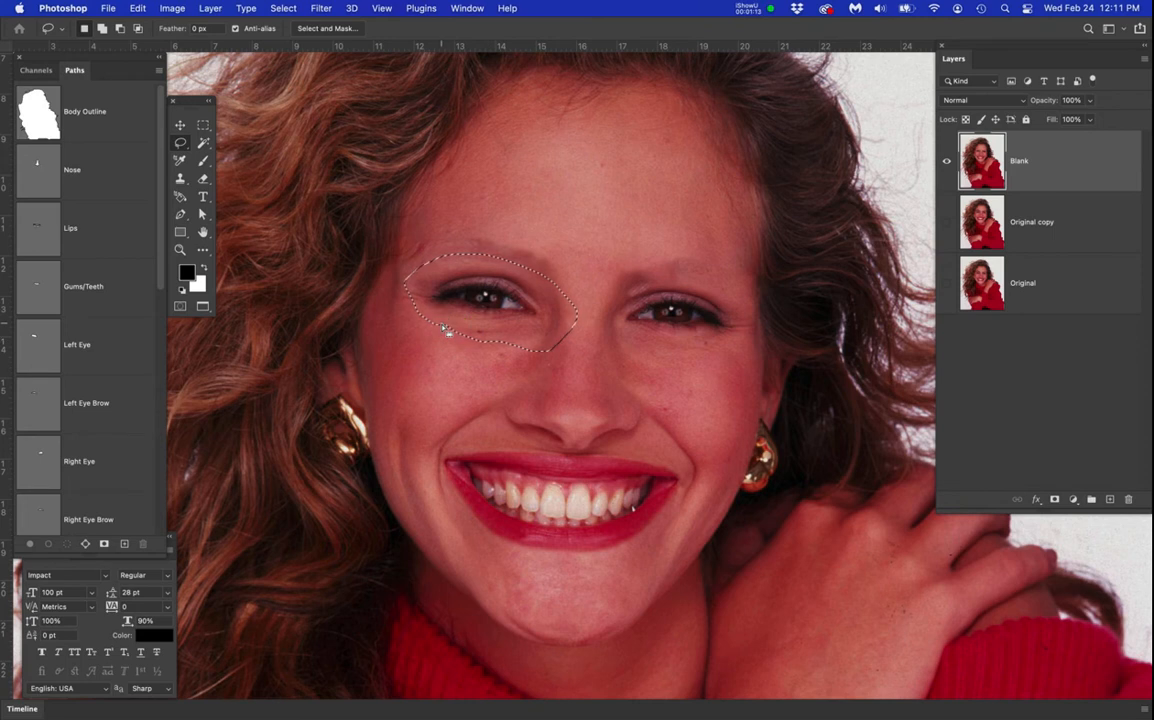
{"action": "key", "text": "i"}
{"action": "key", "text": "shift+F5"}
{"action": "key", "text": "Return"}
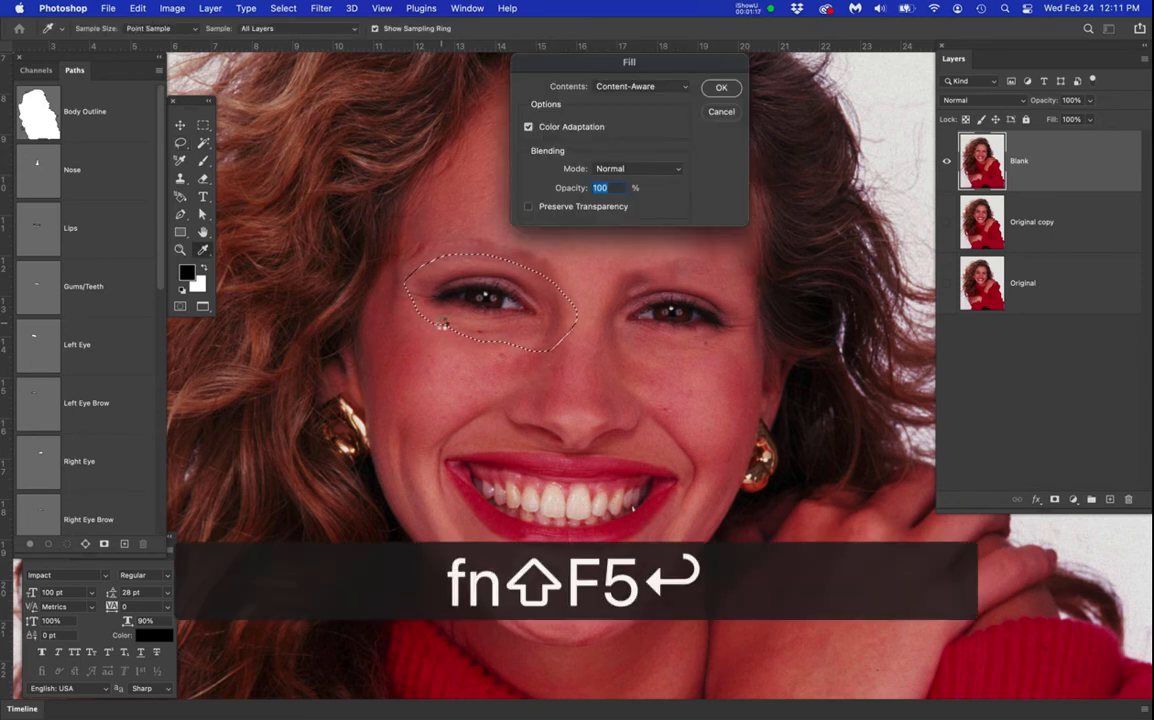
Lasso the remaining eye and remove it with a Content-Aware fill
{"action": "key", "text": "l"}
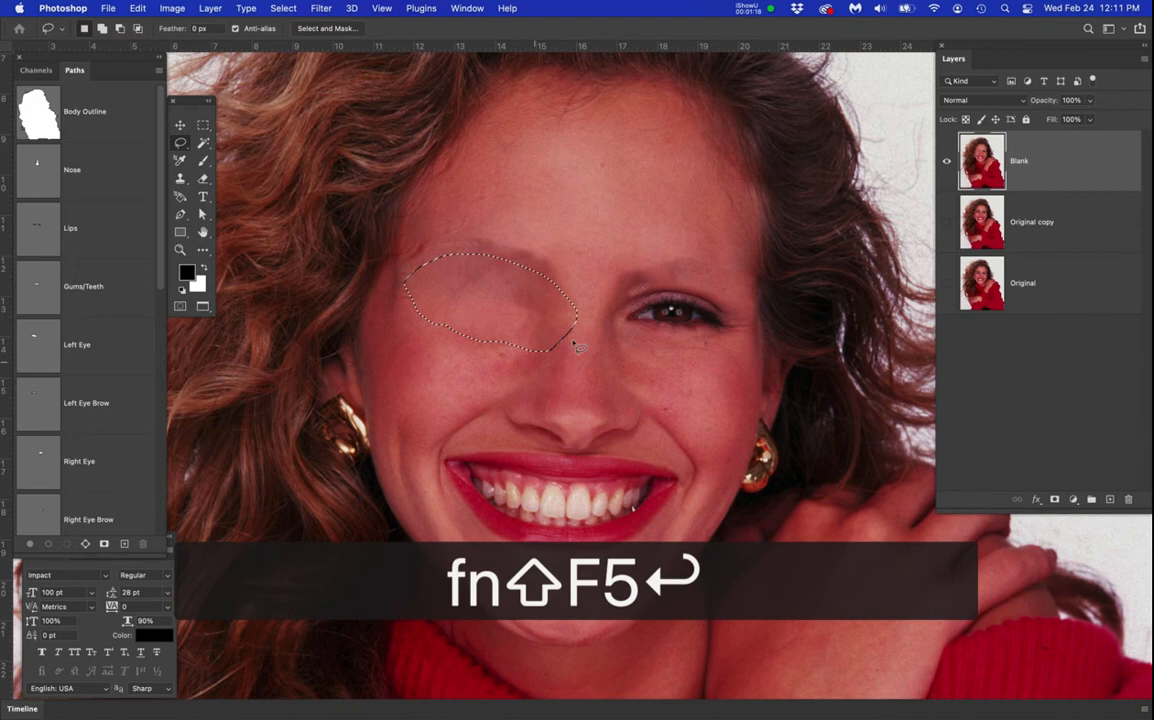
{"action": "left_click", "coordinate": [626, 264]}
{"action": "mouse_move", "coordinate": [615, 271]}
{"action": "left_mouse_down"}
{"action": "mouse_move", "coordinate": [670, 250]}
{"action": "mouse_move", "coordinate": [729, 286]}
{"action": "mouse_move", "coordinate": [744, 309]}
{"action": "mouse_move", "coordinate": [735, 344]}
{"action": "mouse_move", "coordinate": [628, 337]}
{"action": "mouse_move", "coordinate": [587, 304]}
{"action": "mouse_move", "coordinate": [625, 260]}
{"action": "left_mouse_up"}
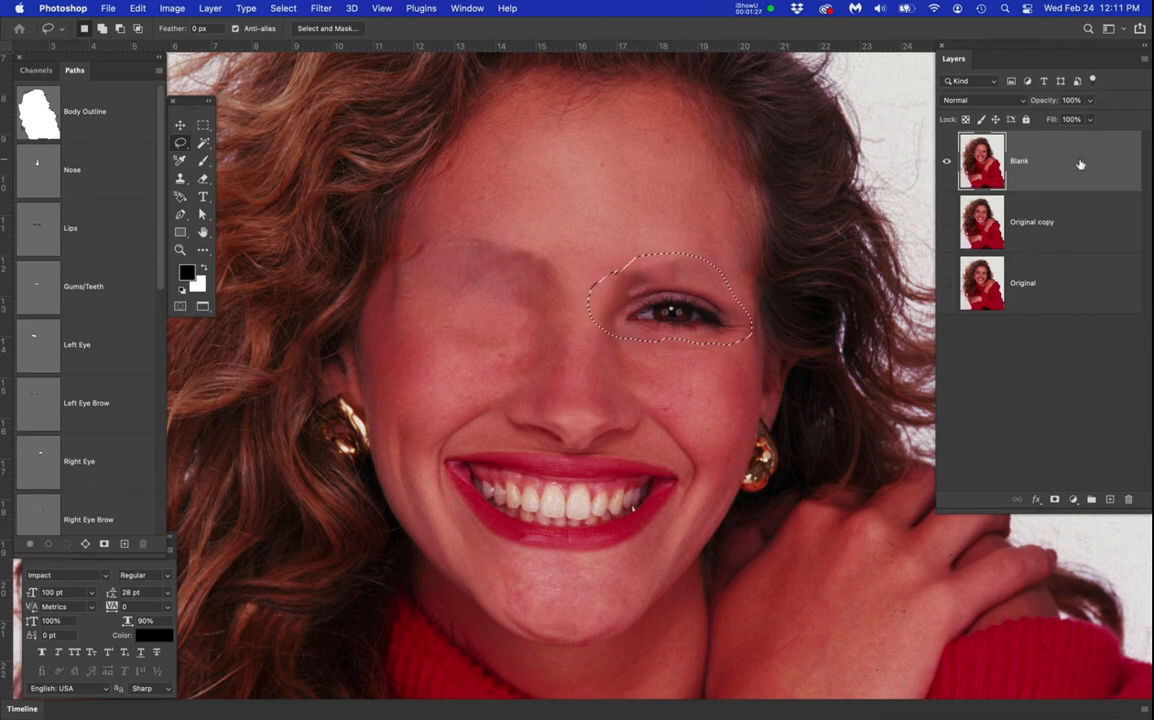
{"action": "key", "text": "shift+F5"}
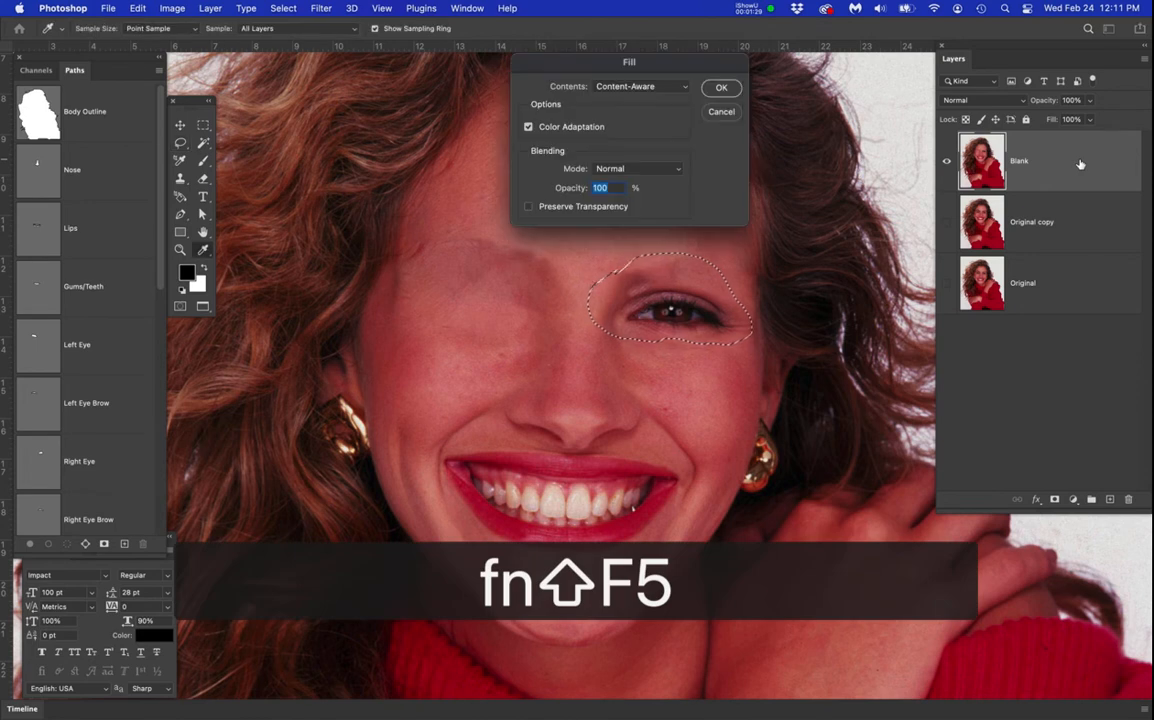
{"action": "key", "text": "Return"}
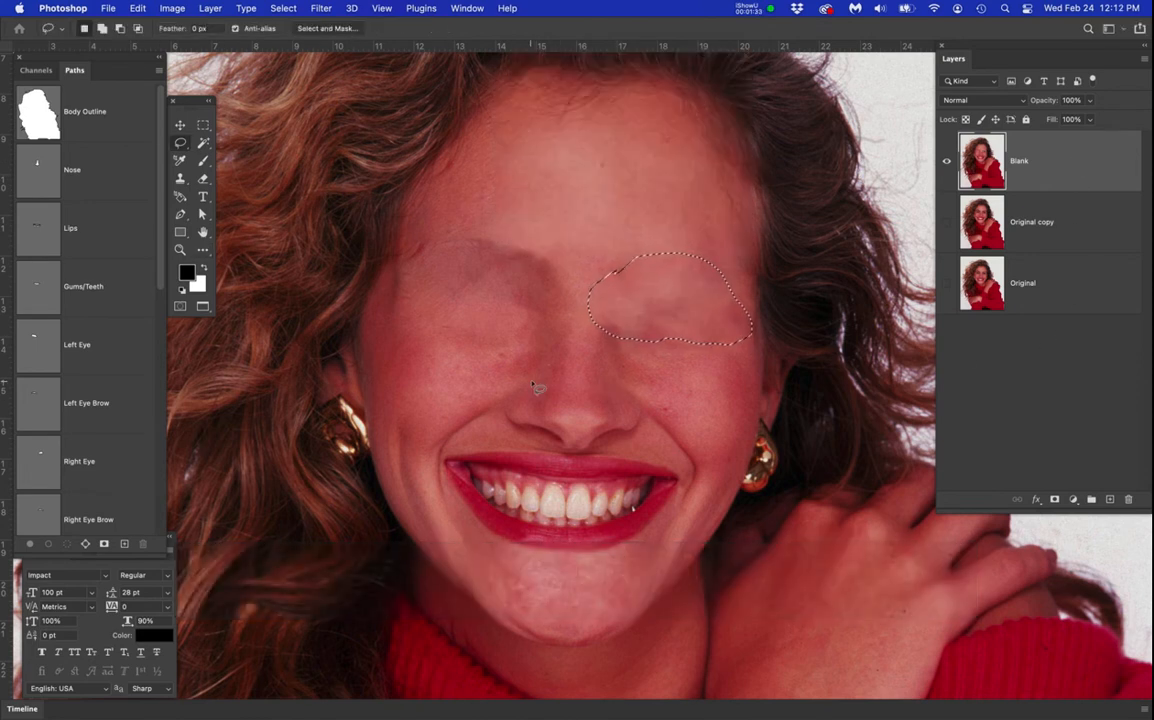
Lasso the tip of the nose and nostrils, remove them with a Content-Aware fill, and deselect
{"action": "left_click", "coordinate": [557, 380]}
{"action": "mouse_move", "coordinate": [557, 380]}
{"action": "left_mouse_down"}
{"action": "mouse_move", "coordinate": [649, 392]}
{"action": "mouse_move", "coordinate": [653, 406]}
{"action": "mouse_move", "coordinate": [638, 437]}
{"action": "mouse_move", "coordinate": [599, 460]}
{"action": "mouse_move", "coordinate": [511, 440]}
{"action": "mouse_move", "coordinate": [480, 412]}
{"action": "mouse_move", "coordinate": [494, 386]}
{"action": "mouse_move", "coordinate": [558, 377]}
{"action": "left_mouse_up"}
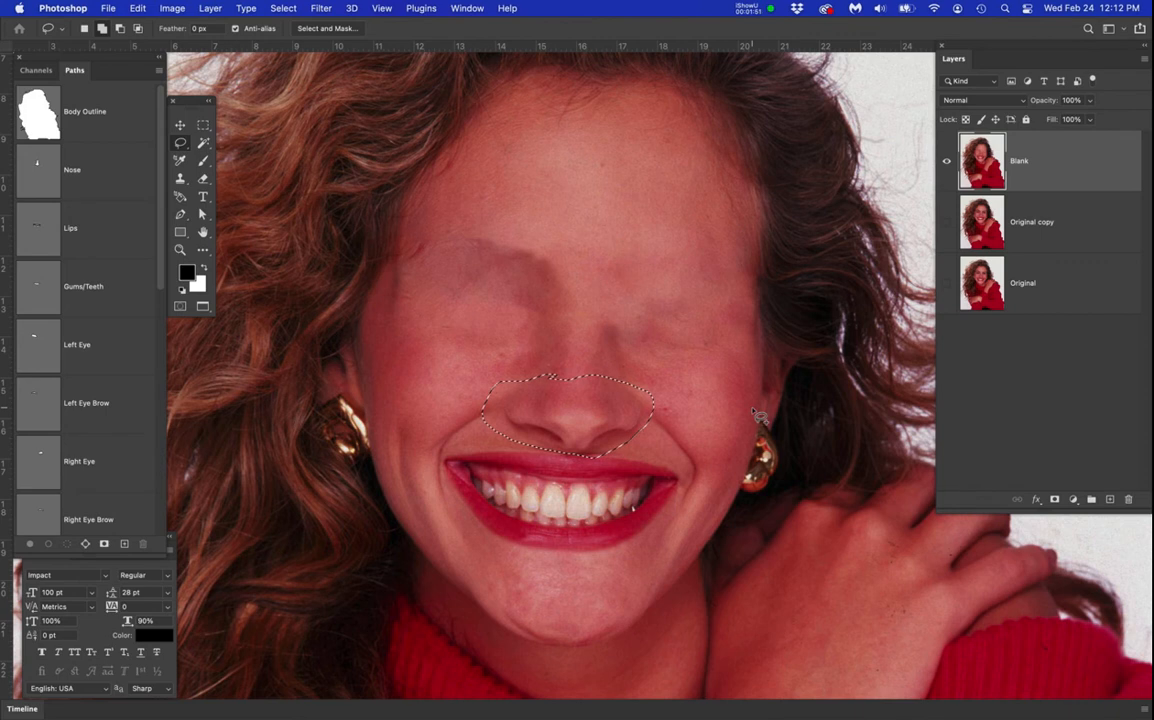
{"action": "key", "text": "shift+F5"}
{"action": "key", "text": "Return"}
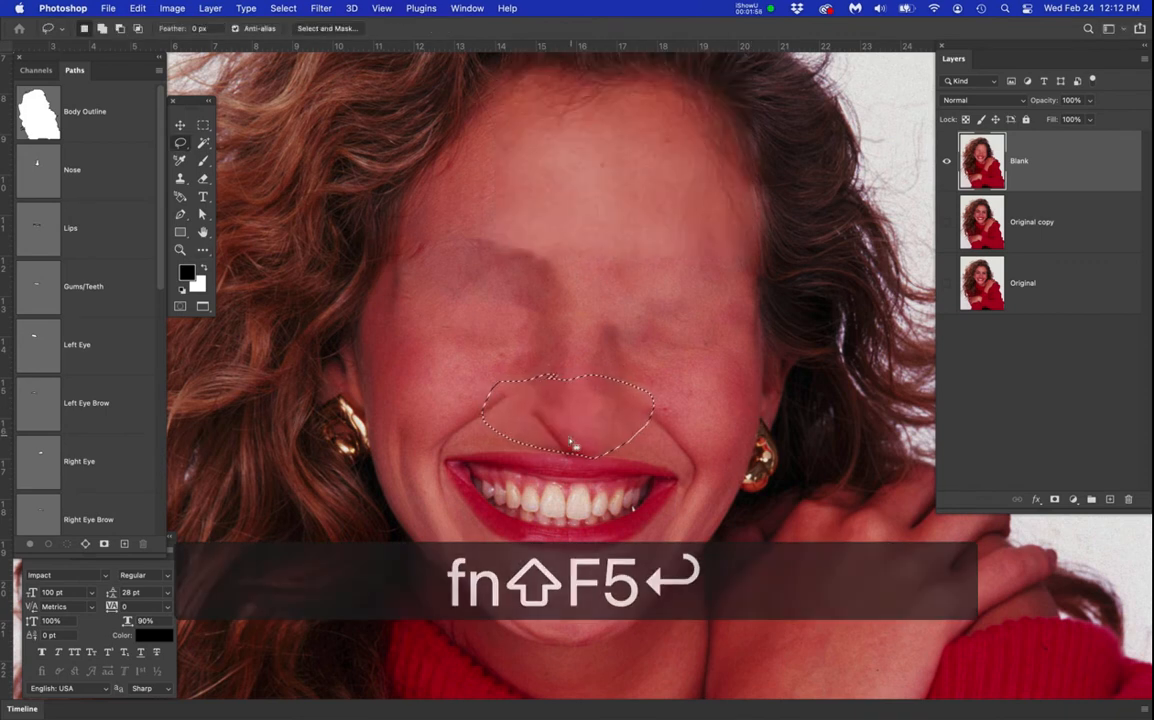
{"action": "key", "text": "super+d"}
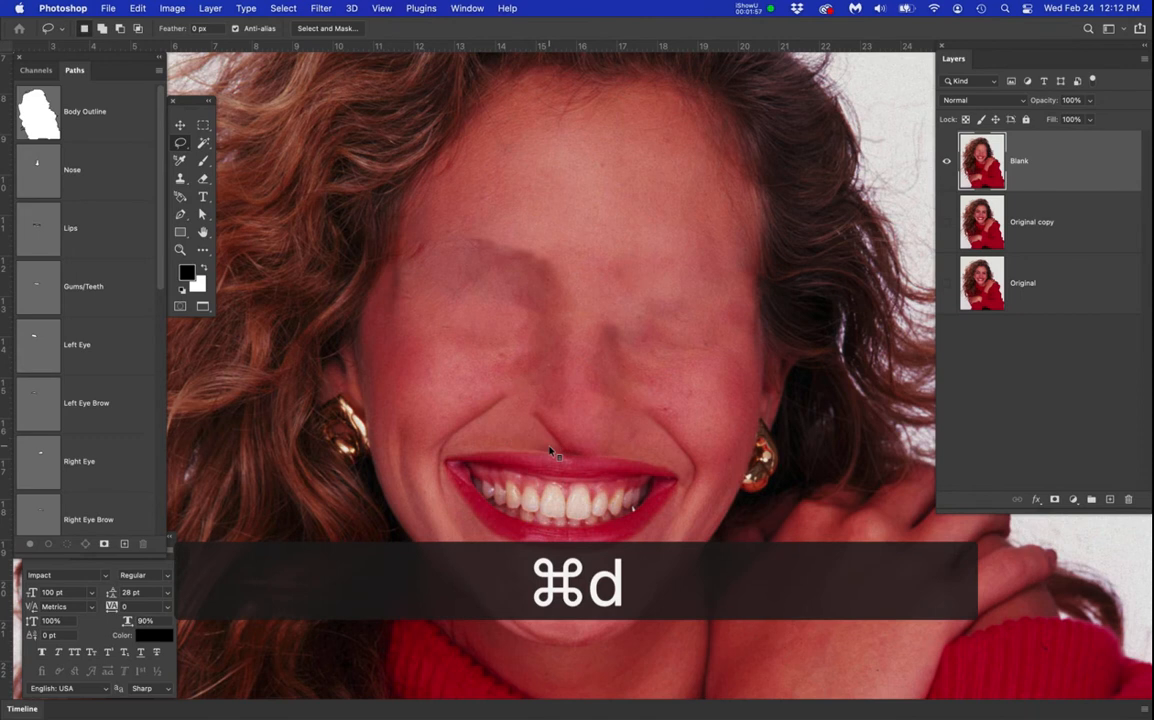
Switch to the Clone Stamp tool and reduce its brush size to 80 px
{"action": "key", "text": "s"}
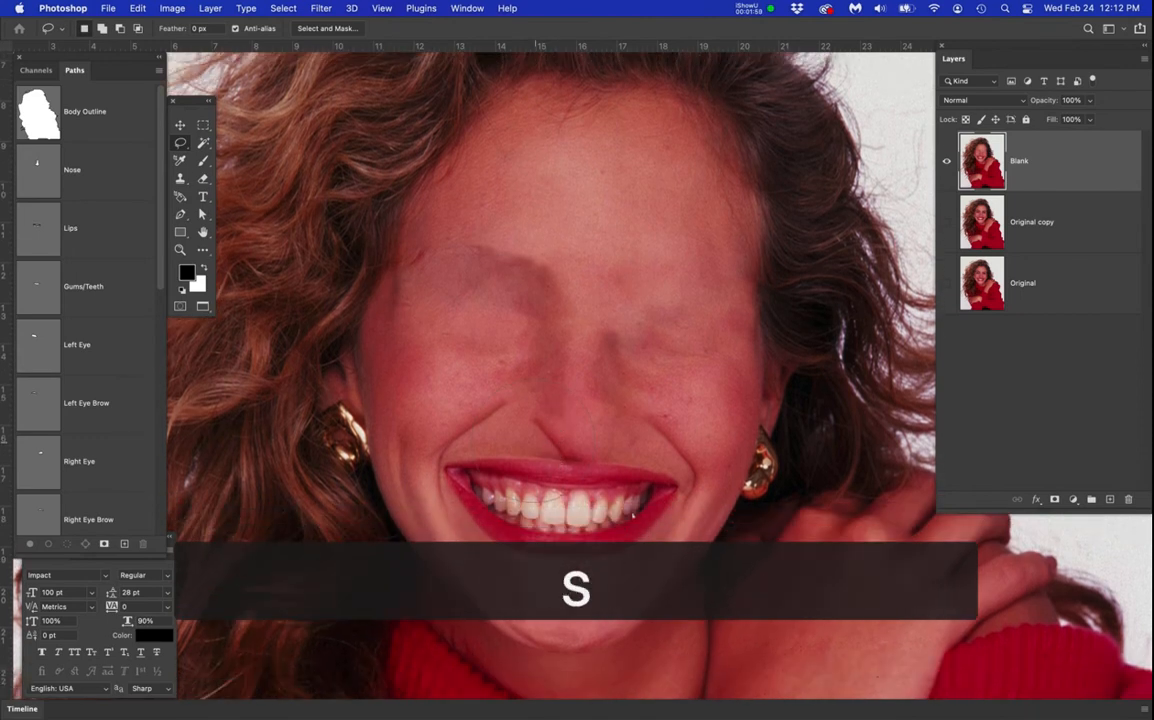
{"action": "key", "text": "bracketleft"}
{"action": "key", "text": "bracketleft"}
{"action": "key", "text": "bracketleft"}
{"action": "key", "text": "bracketleft"}
{"action": "key", "text": "bracketleft"}
{"action": "key", "text": "bracketleft"}
{"action": "key", "text": "bracketleft"}
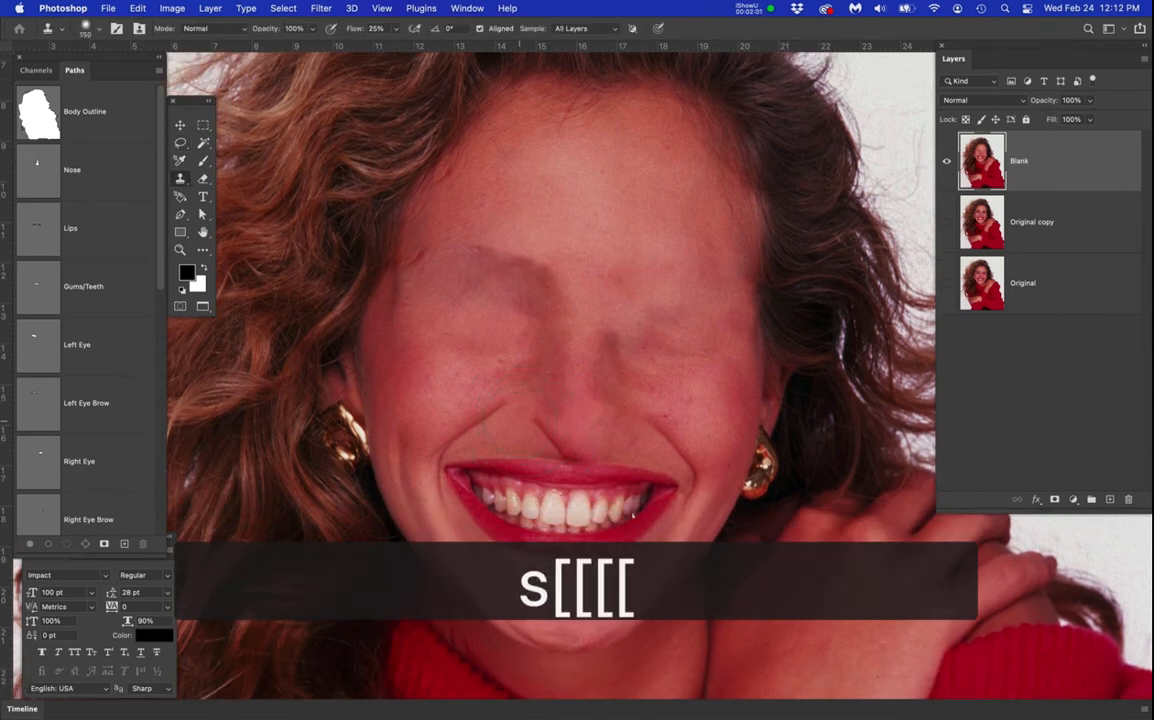
{"action": "scroll", "coordinate": [519, 424], "scroll_direction": "up", "scroll_amount": 5}
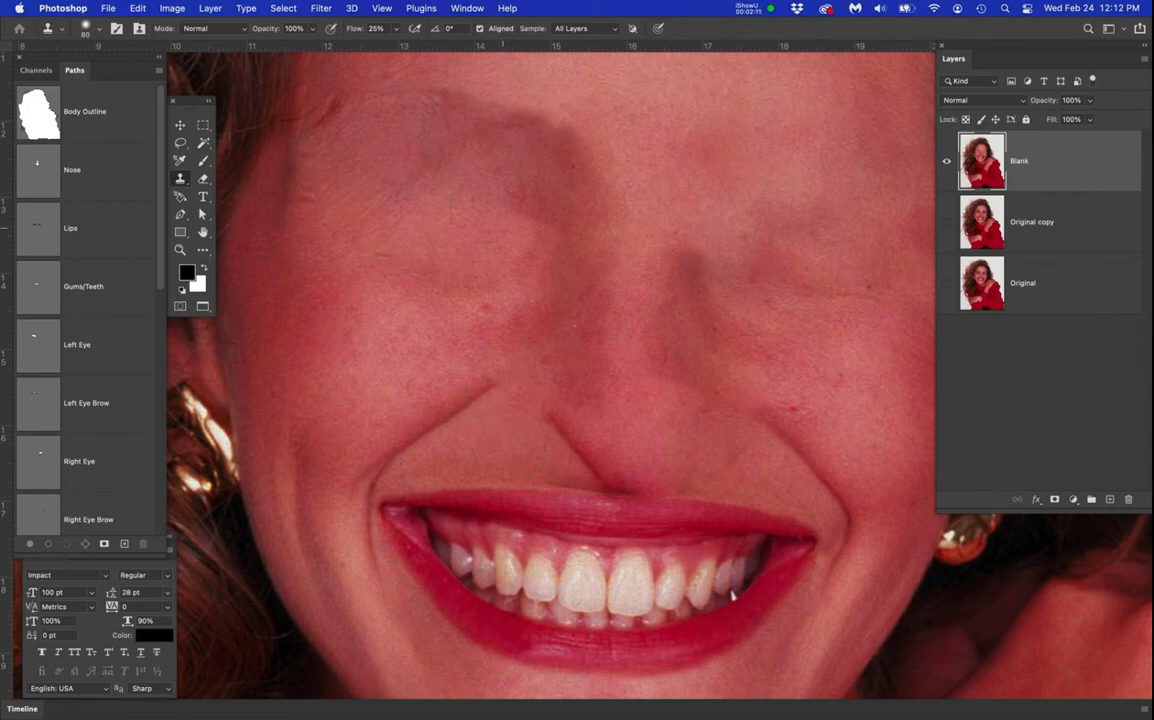
Set the Clone Stamp flow to 50% and adjust the brush hardness
{"action": "left_click_drag", "start_coordinate": [388, 29], "coordinate": [365, 28]}
{"action": "type", "text": "50"}
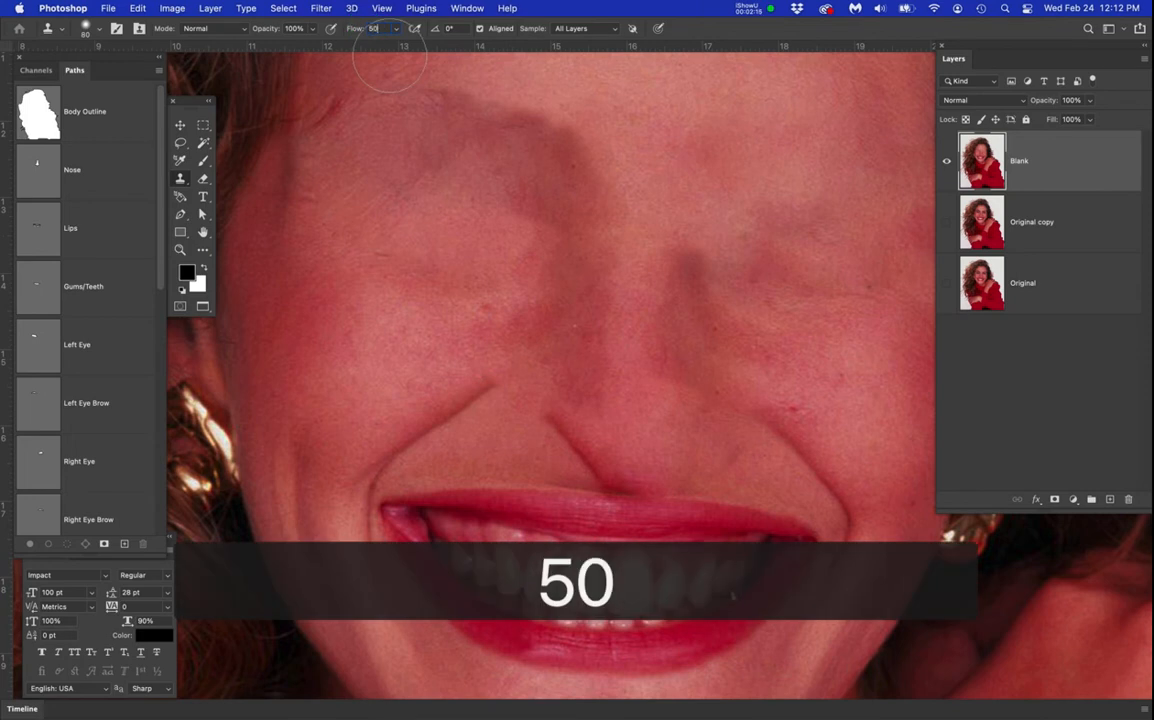
{"action": "key", "text": "Return"}
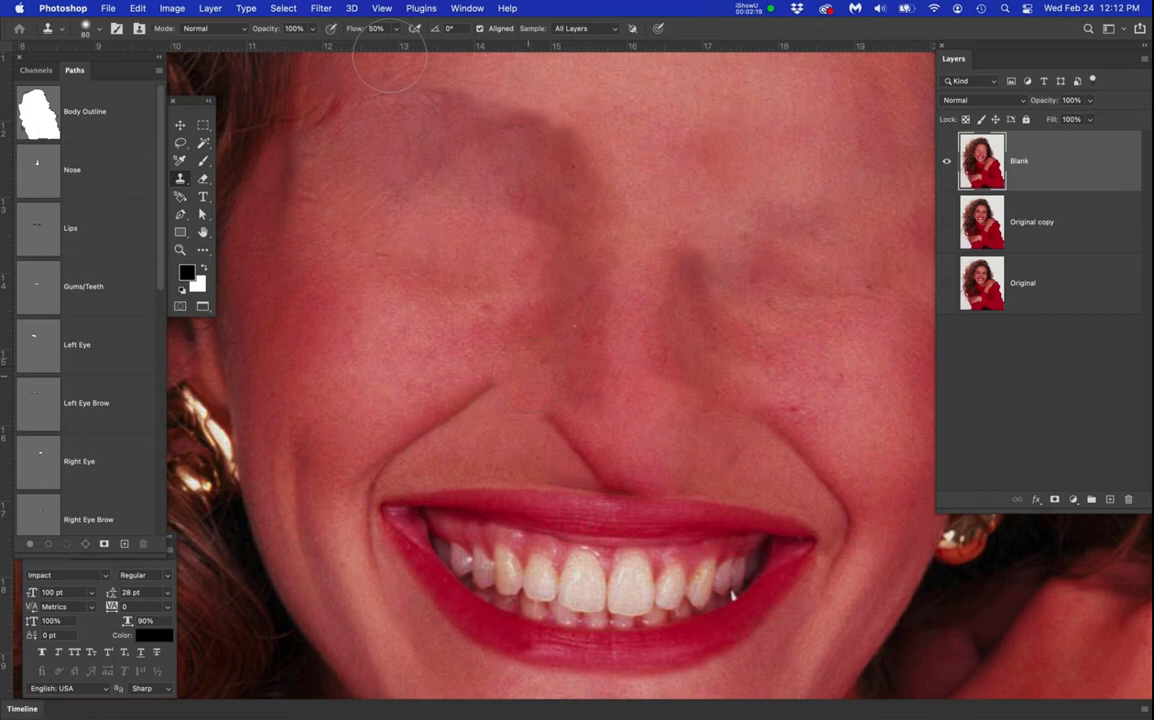
{"action": "right_click", "coordinate": [522, 444]}
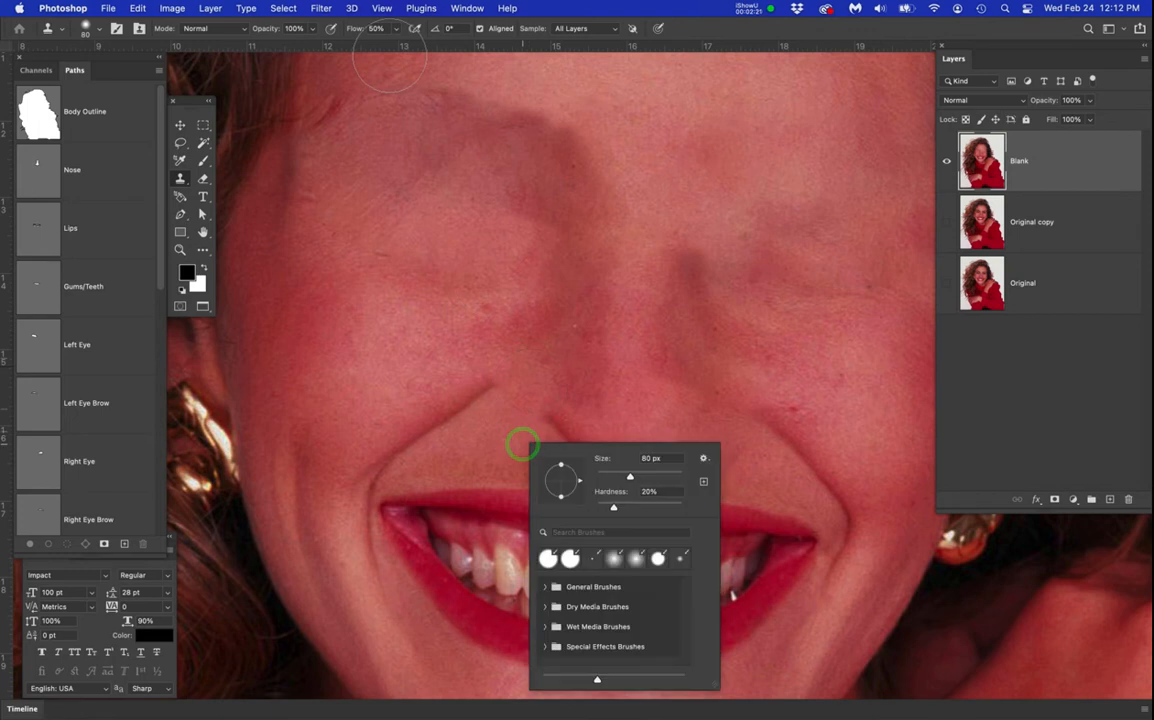
{"action": "left_click_drag", "start_coordinate": [617, 507], "coordinate": [612, 508]}
{"action": "key", "text": "Return"}
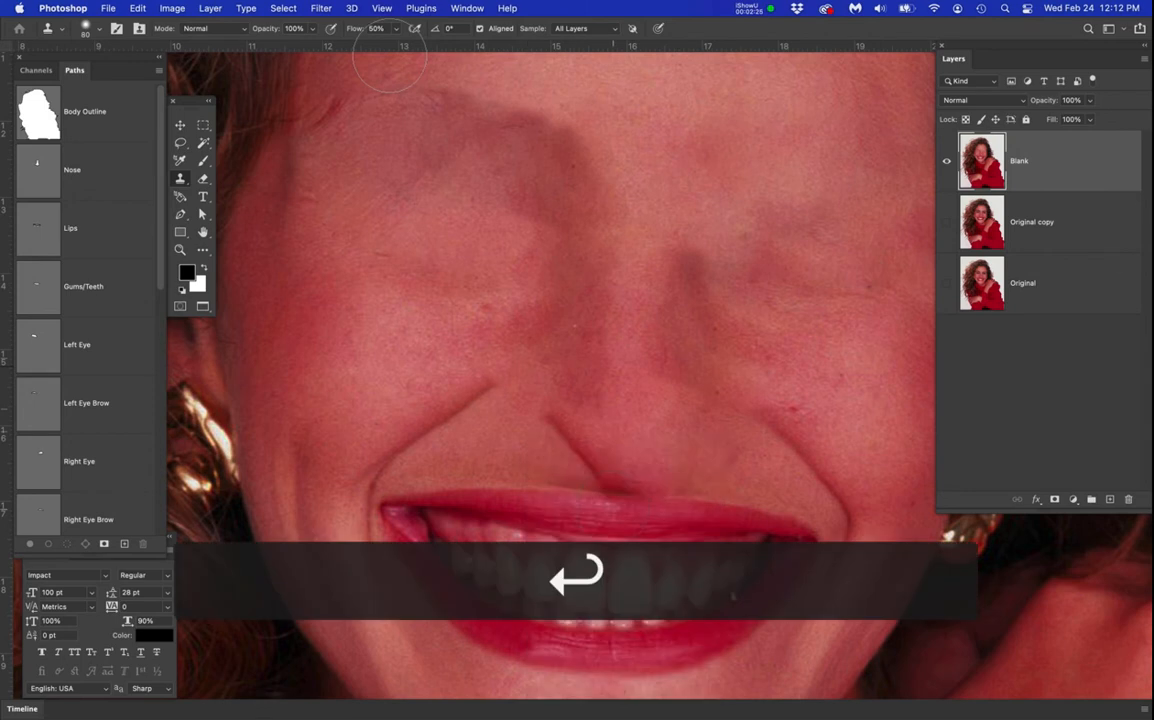
Try to clone skin over the leftover nose crease above the upper lip with aligned sampling, and undo the strokes
{"action": "left_click", "coordinate": [507, 445], "text": "alt"}
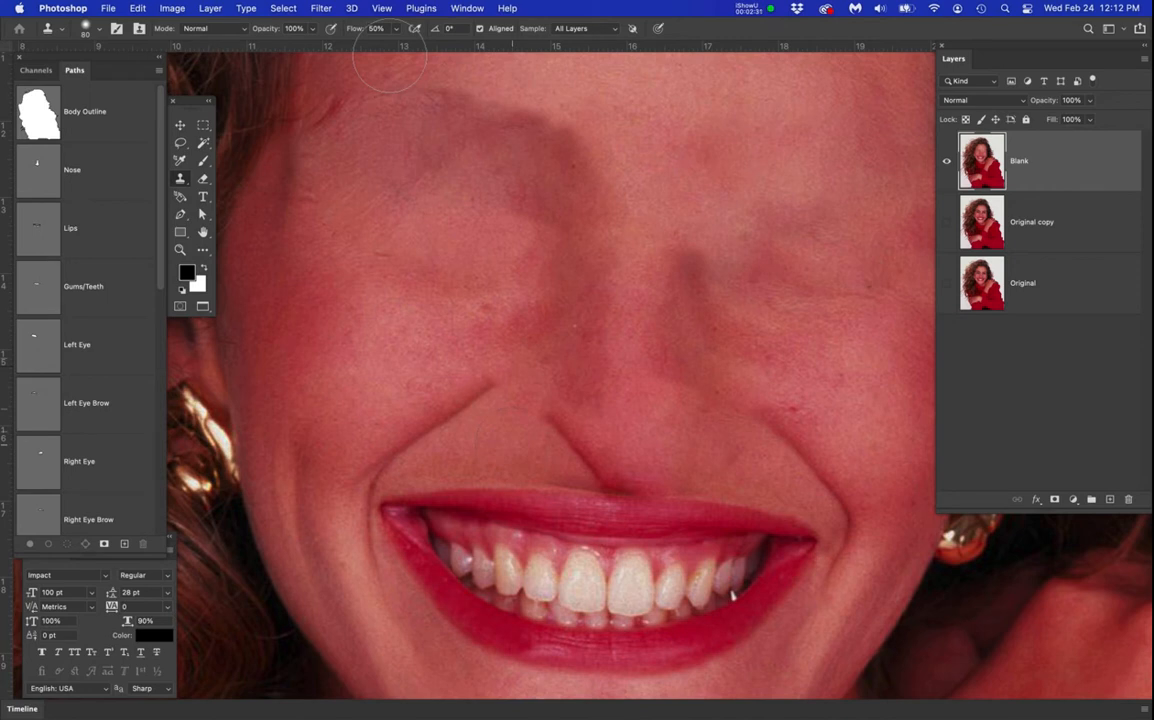
{"action": "left_click", "coordinate": [619, 461]}
{"action": "left_click", "coordinate": [579, 440]}
{"action": "left_click", "coordinate": [543, 418]}
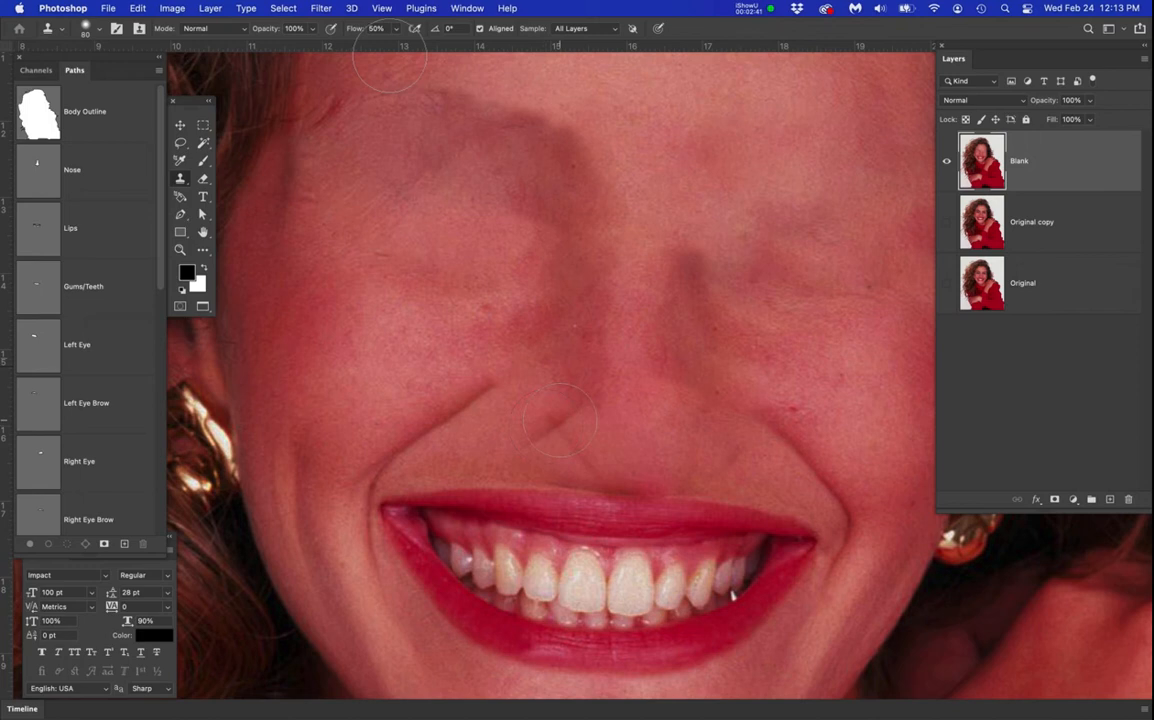
{"action": "key", "text": "super+z"}
{"action": "key", "text": "super+z"}
{"action": "key", "text": "super+z"}
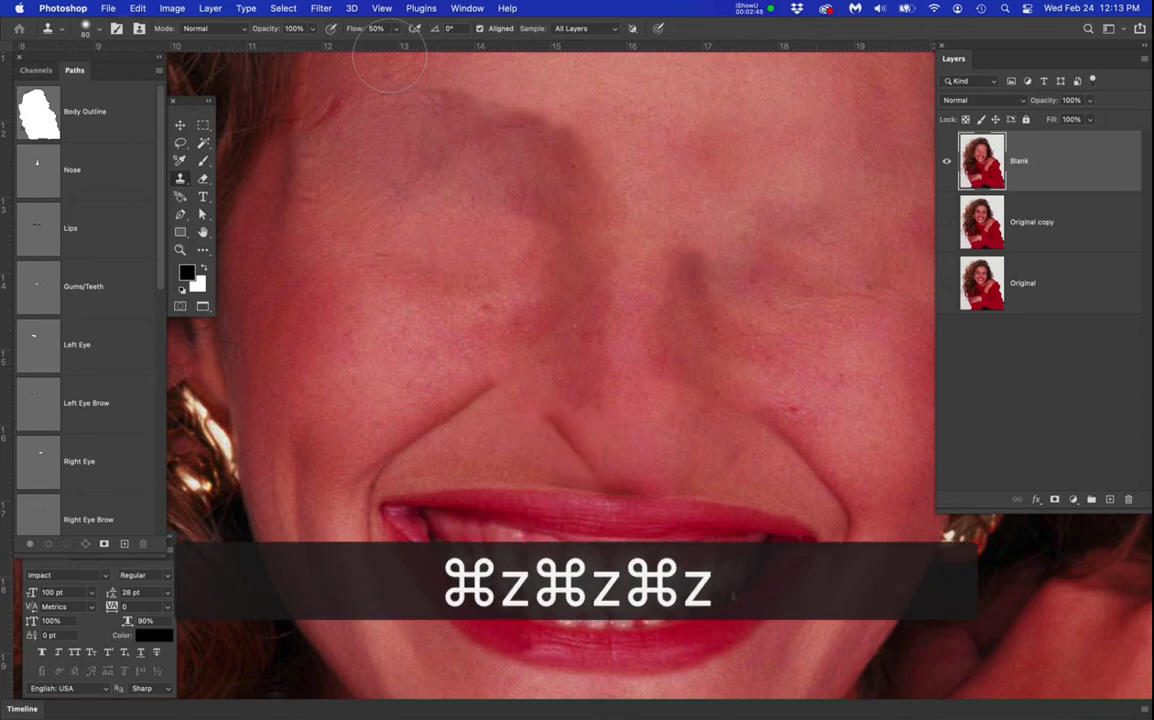
Turn off Aligned sampling and clone skin from beside the leftover nose crease over the crease above the upper lip
{"action": "left_click", "coordinate": [480, 28]}
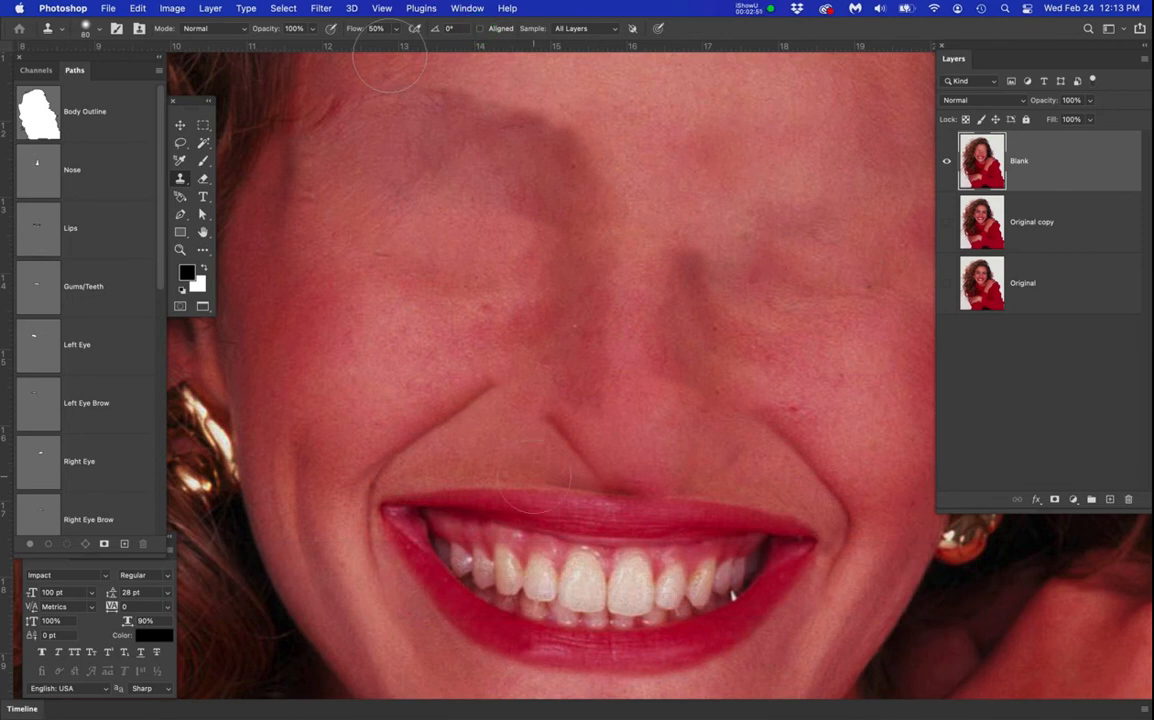
{"action": "left_click", "coordinate": [500, 446]}
{"action": "left_click", "coordinate": [549, 428]}
{"action": "left_click", "coordinate": [575, 438]}
{"action": "left_click", "coordinate": [597, 454]}
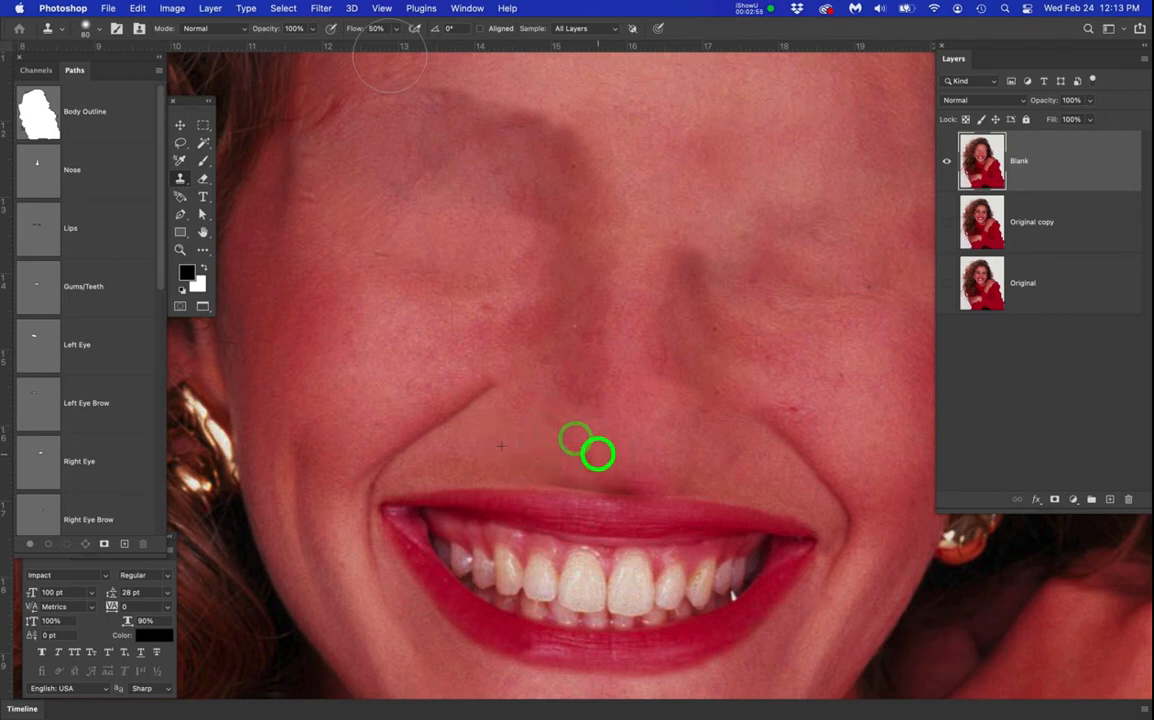
{"action": "left_click", "coordinate": [549, 417]}
{"action": "left_click", "coordinate": [585, 389]}
{"action": "left_click", "coordinate": [620, 428]}
Clone skin sampled between the brows over the dark edges of the removed left eye area and the shadow beside the nose bridge
{"action": "key", "text": "super+minus"}
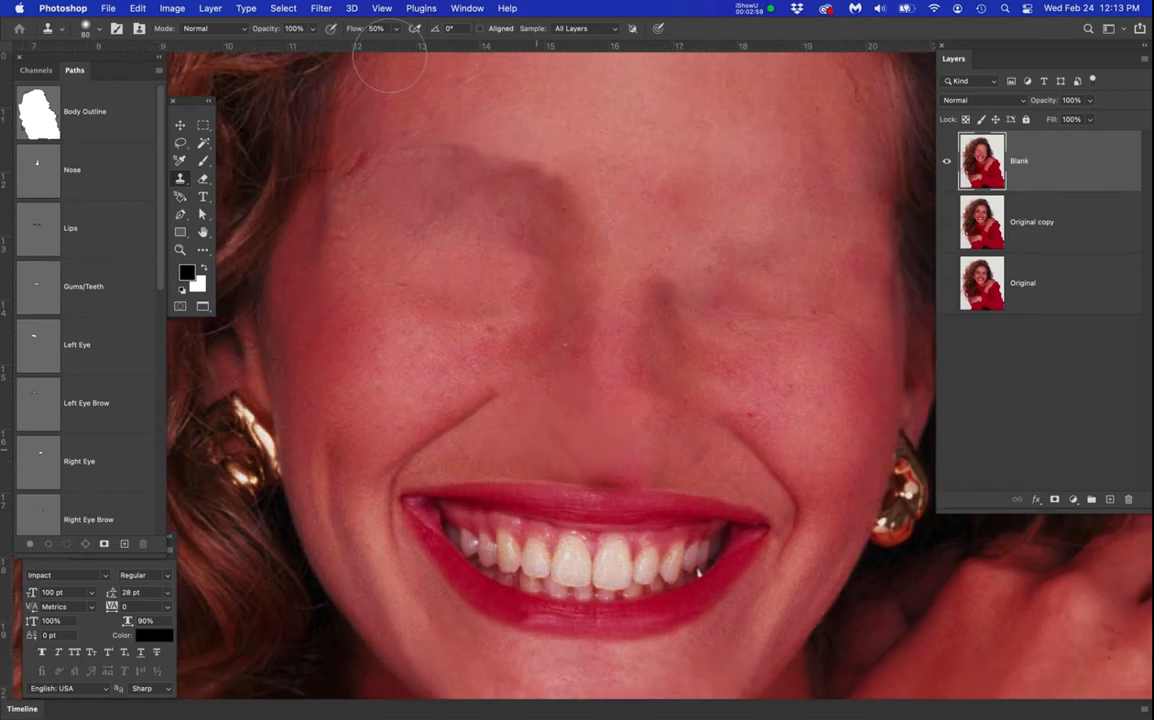
{"action": "key", "text": "super+plus"}
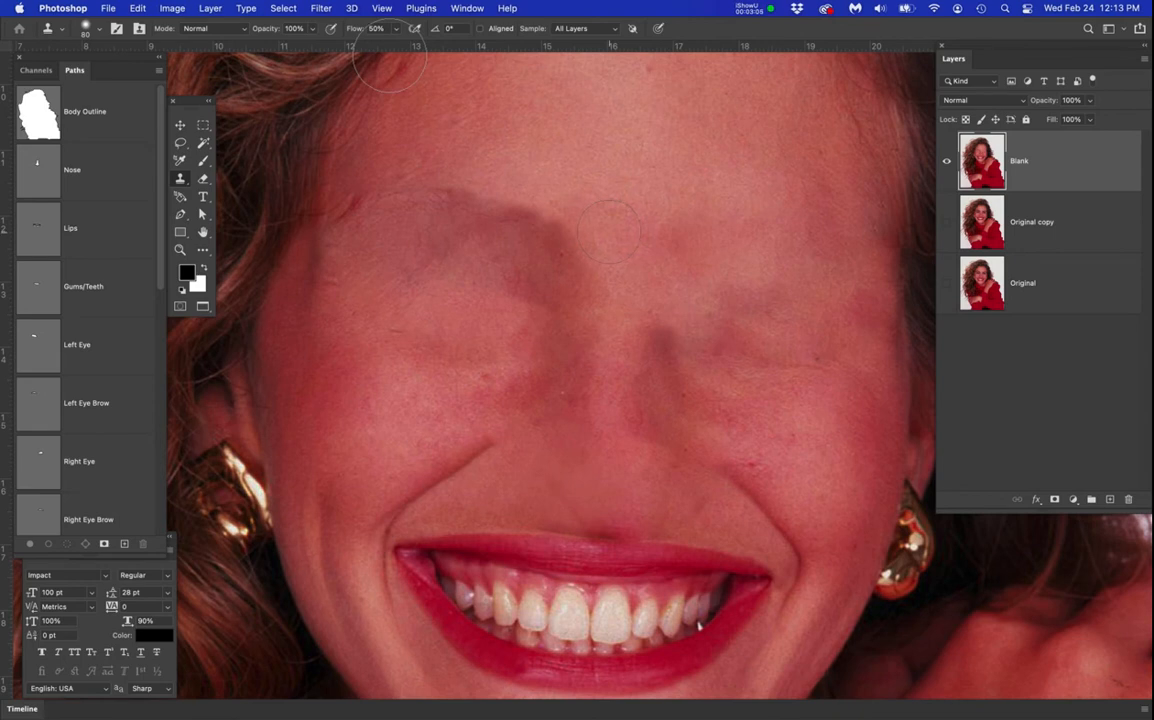
{"action": "left_click", "coordinate": [611, 232], "text": "alt"}
{"action": "left_click", "coordinate": [542, 222]}
{"action": "left_click", "coordinate": [492, 203]}
{"action": "left_click", "coordinate": [520, 214]}
{"action": "left_click", "coordinate": [569, 242]}
{"action": "left_click", "coordinate": [592, 268]}
{"action": "left_click", "coordinate": [466, 191]}
{"action": "left_click", "coordinate": [424, 188]}
{"action": "left_click", "coordinate": [361, 198]}
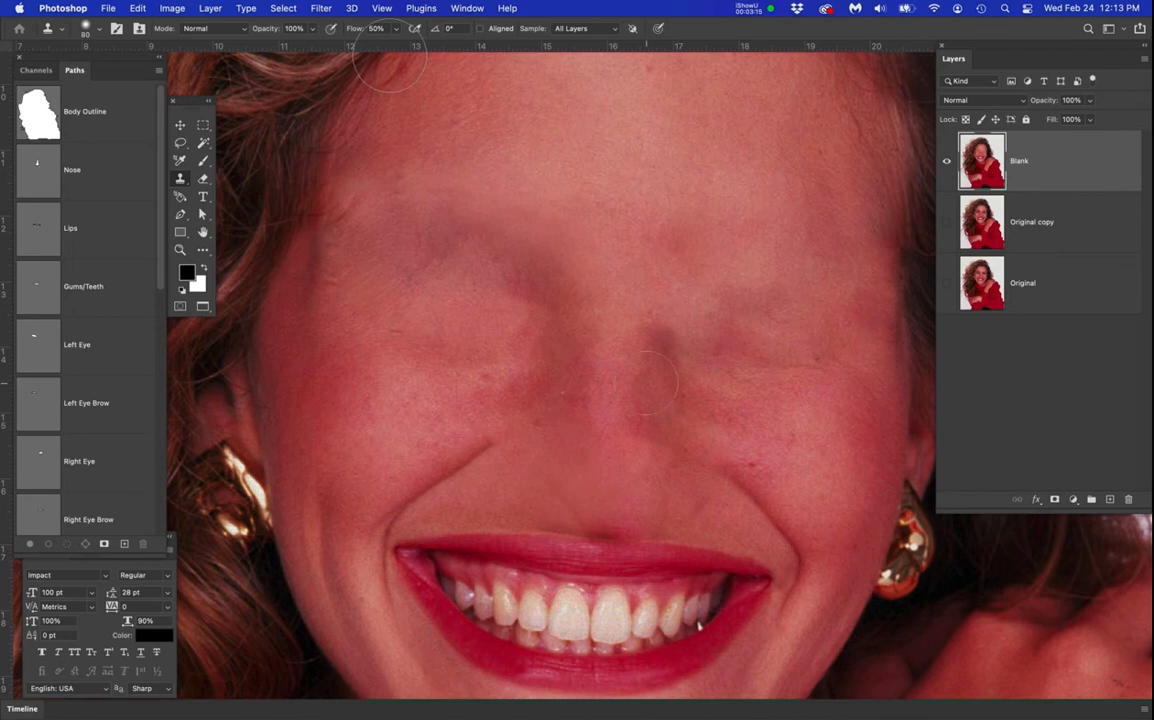
{"action": "left_click", "coordinate": [650, 322]}
Lasso loosely around the whole mouth on the Blank layer, replace it with a Content-Aware fill, and deselect
{"action": "scroll", "coordinate": [619, 385], "scroll_direction": "down", "scroll_amount": 3}
{"action": "left_click_drag", "start_coordinate": [652, 490], "coordinate": [648, 391]}
{"action": "key", "text": "l"}
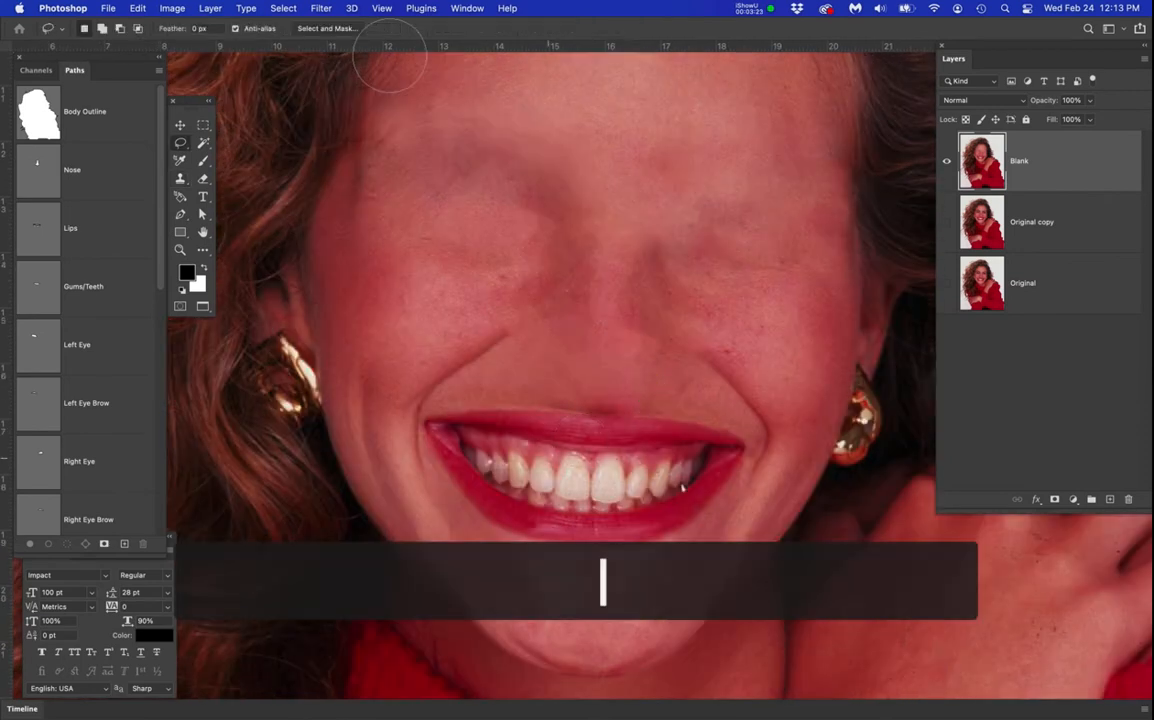
{"action": "mouse_move", "coordinate": [543, 392]}
{"action": "left_mouse_down"}
{"action": "mouse_move", "coordinate": [609, 392]}
{"action": "mouse_move", "coordinate": [758, 433]}
{"action": "mouse_move", "coordinate": [728, 506]}
{"action": "mouse_move", "coordinate": [672, 566]}
{"action": "mouse_move", "coordinate": [613, 582]}
{"action": "mouse_move", "coordinate": [509, 563]}
{"action": "mouse_move", "coordinate": [429, 506]}
{"action": "mouse_move", "coordinate": [420, 429]}
{"action": "left_mouse_up"}
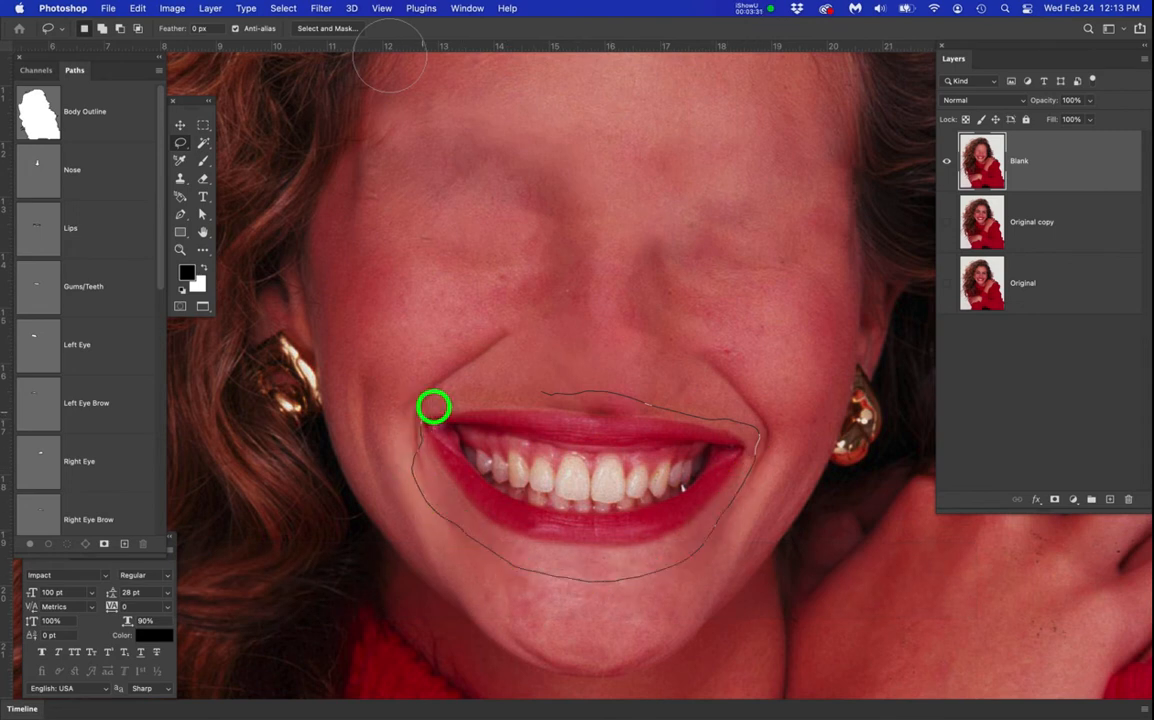
{"action": "left_click_drag", "start_coordinate": [562, 390], "coordinate": [556, 391]}
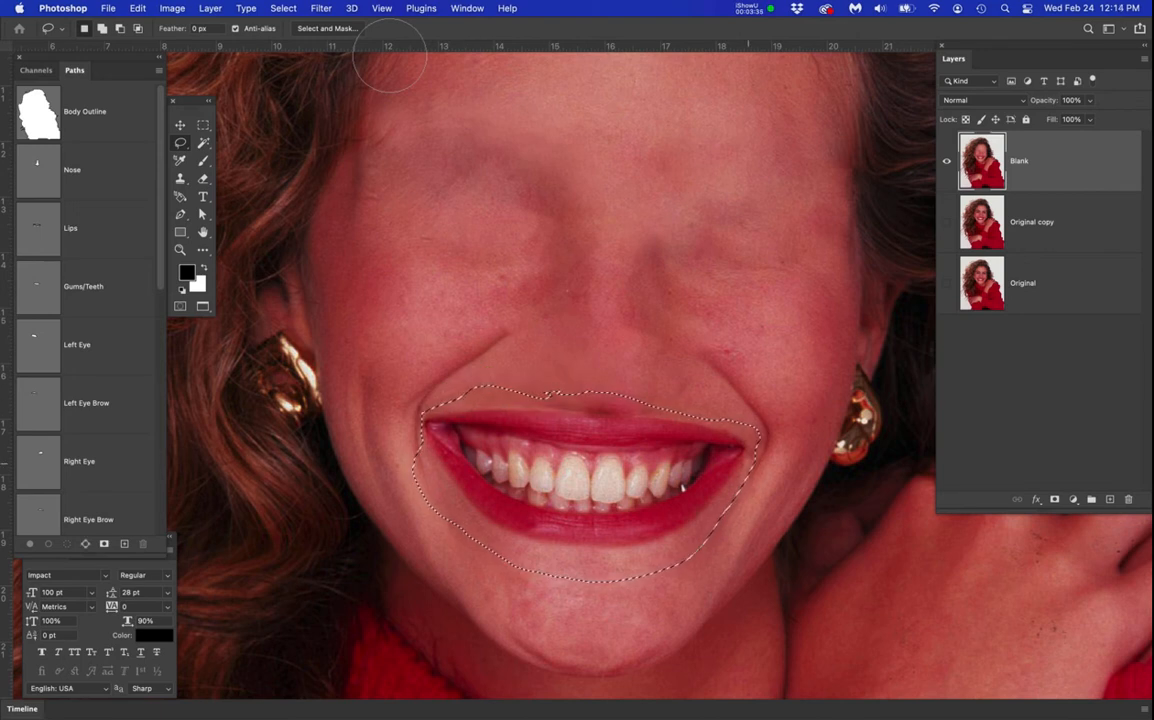
{"action": "key", "text": "shift+F5"}
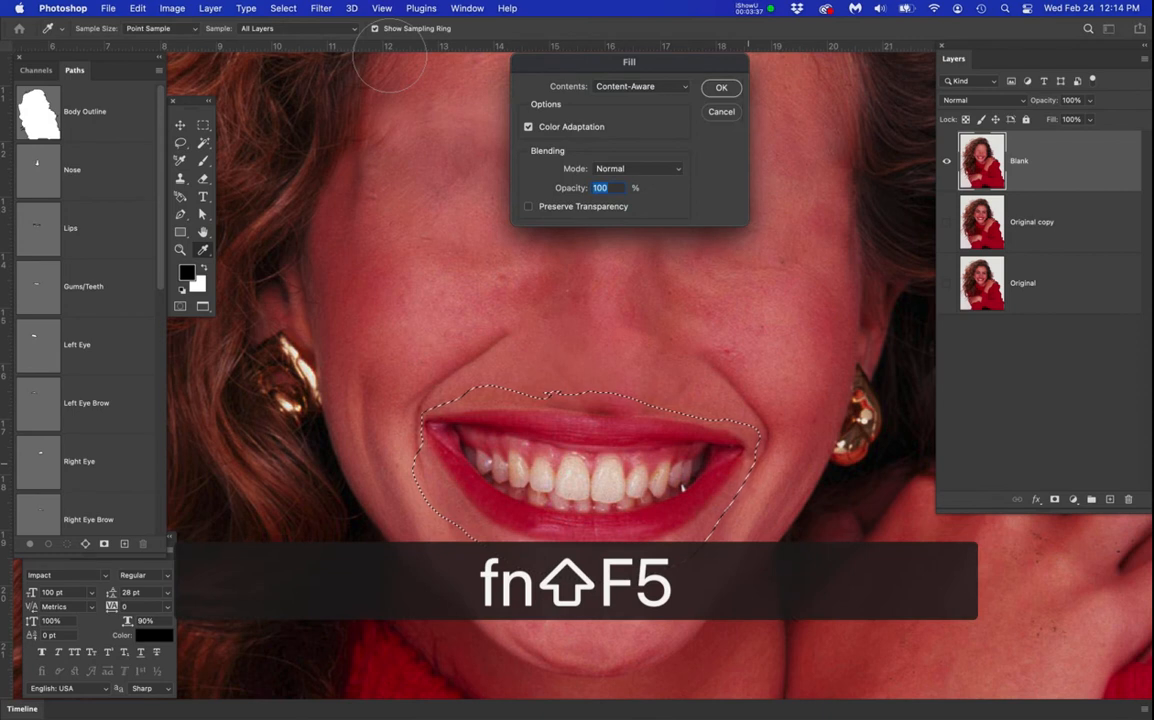
{"action": "key", "text": "Return"}
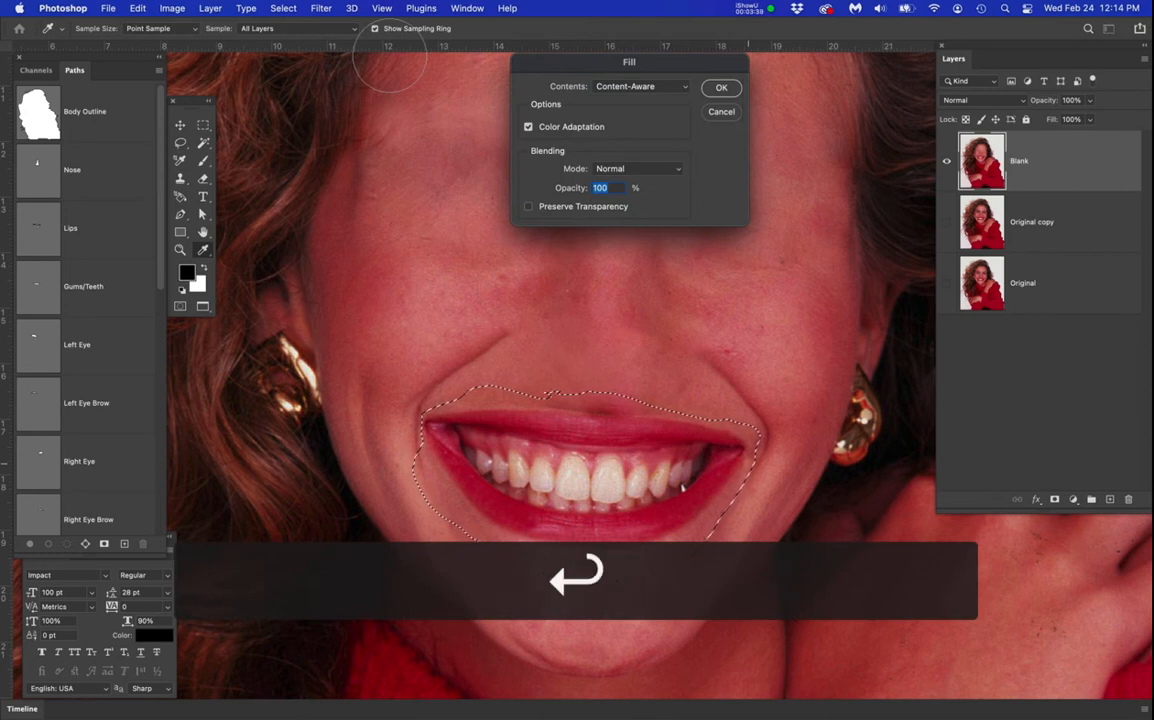
{"action": "key", "text": "super+d"}
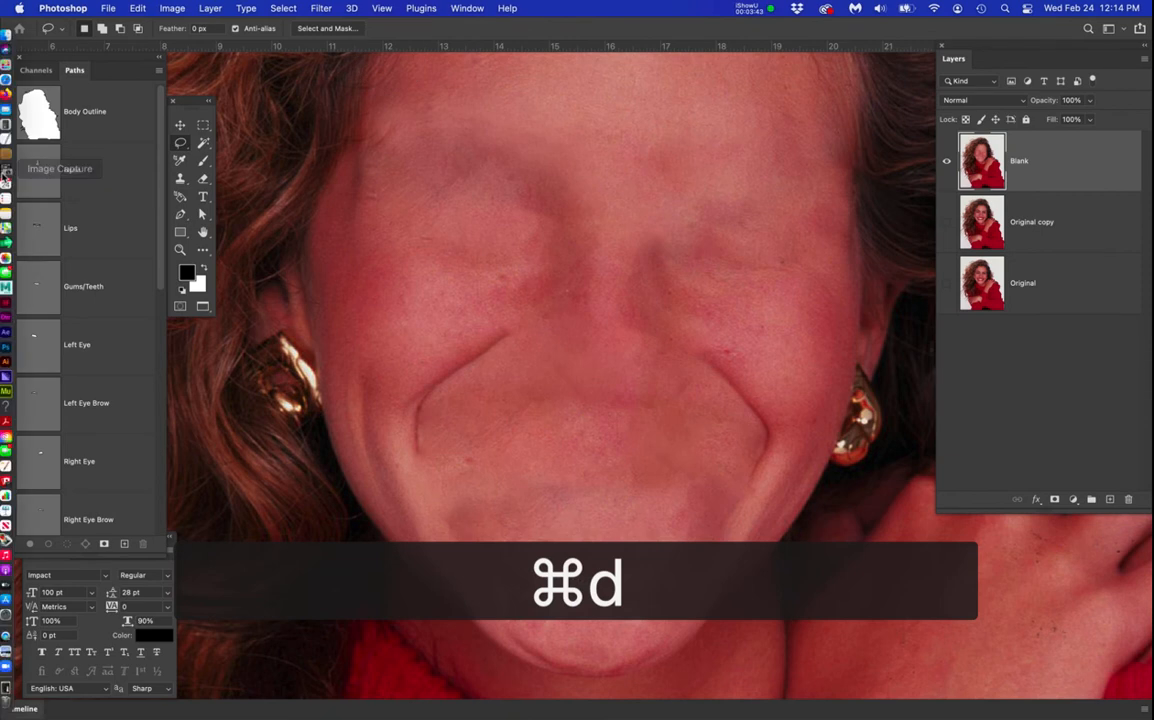
{"action": "left_click", "coordinate": [15, 242]}
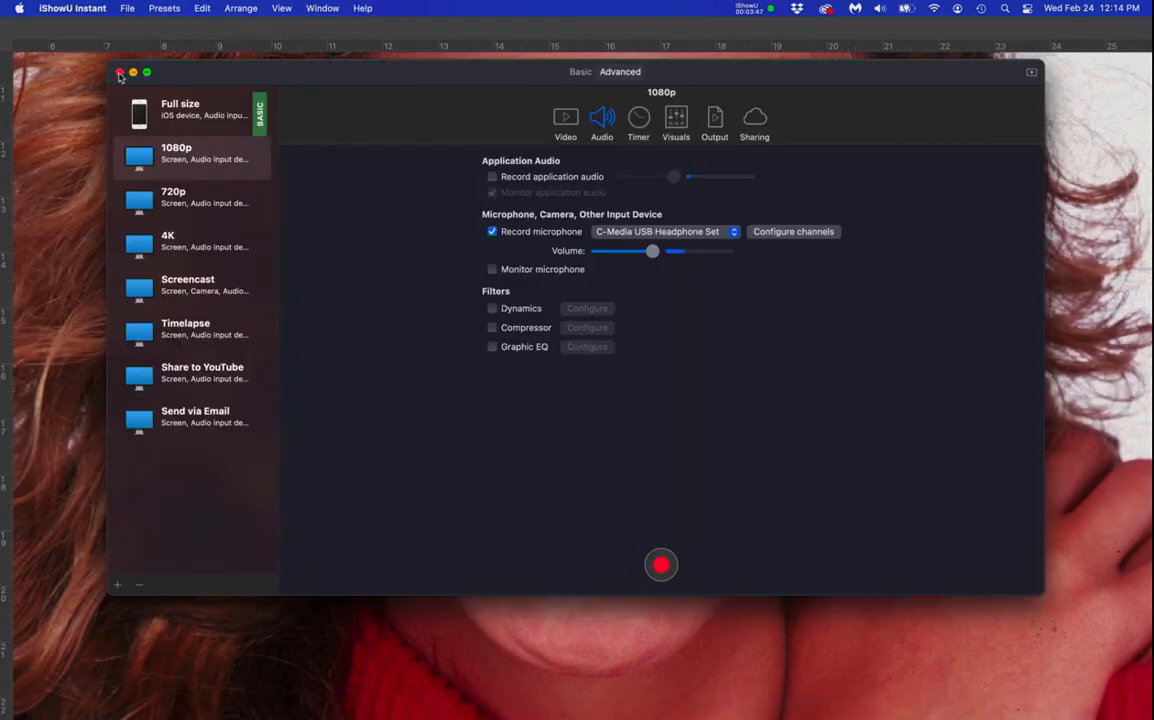
{"action": "left_click", "coordinate": [88, 97]}
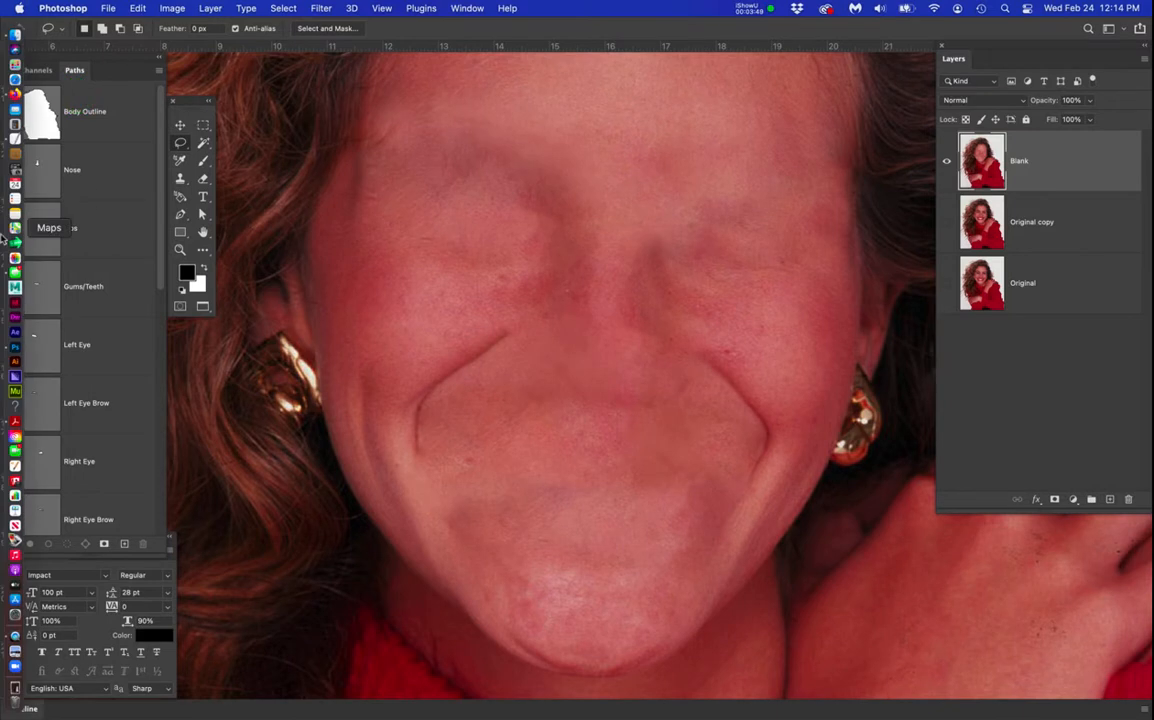
{"action": "right_click", "coordinate": [15, 242]}
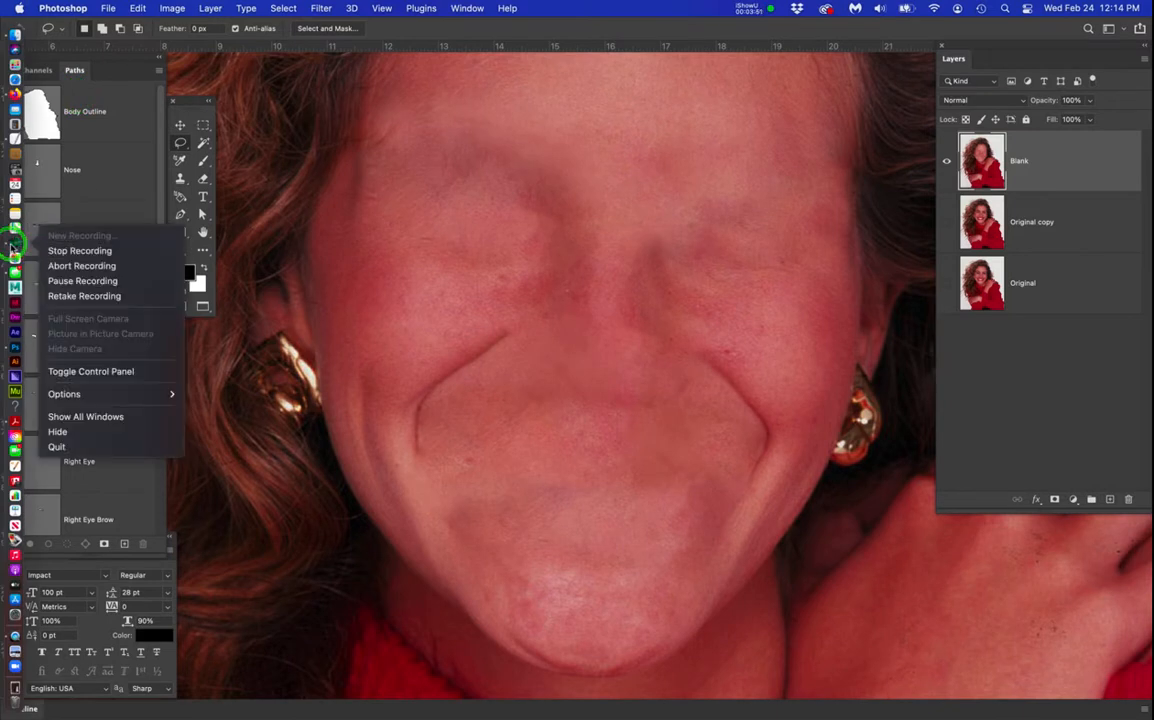
{"action": "left_click", "coordinate": [82, 280]}
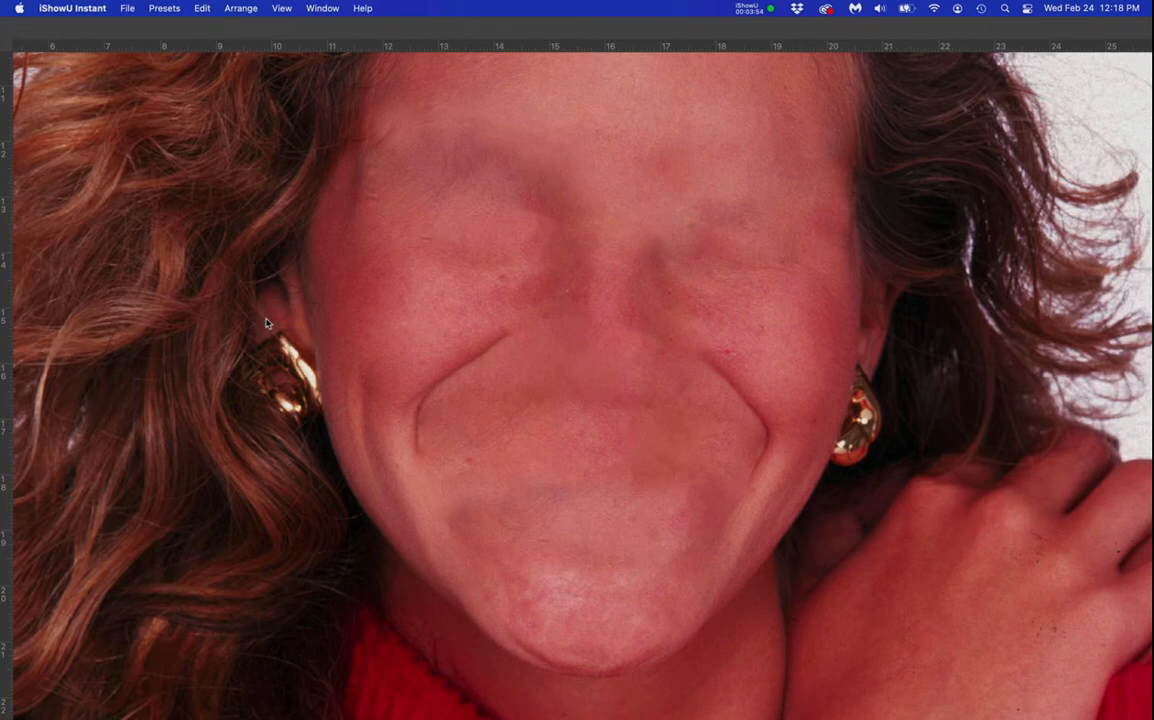
{"action": "left_click", "coordinate": [513, 372]}
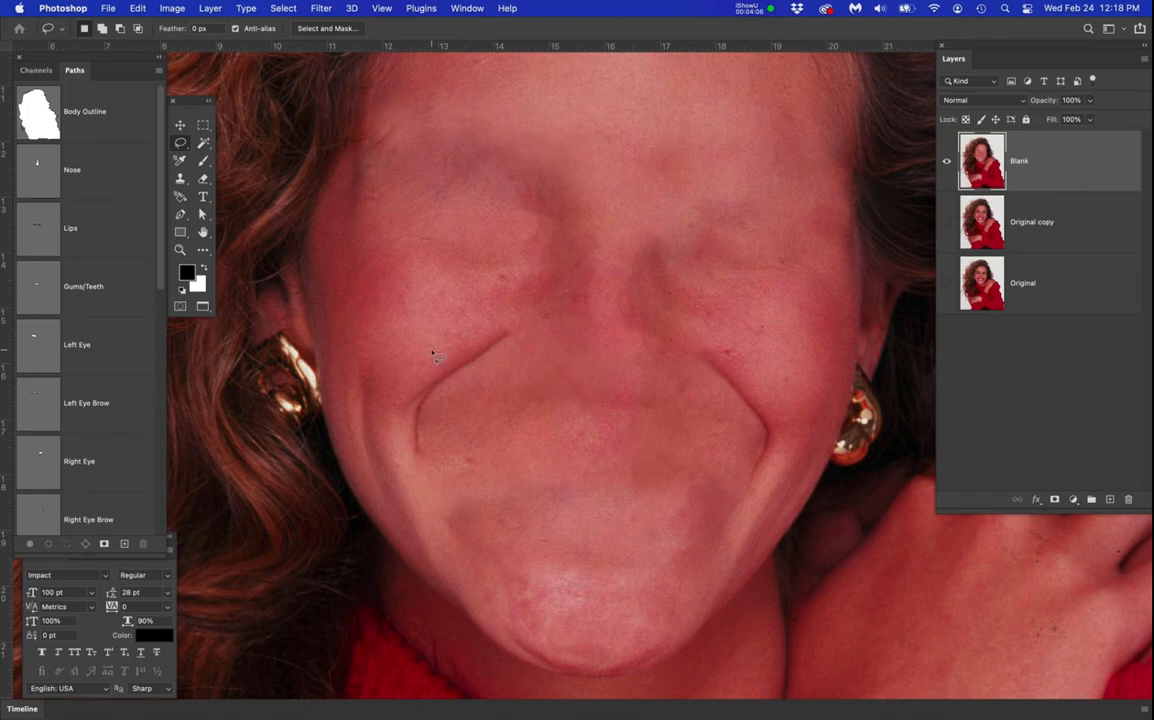
Lasso the smile crease on the cheek at the image's left and remove it with a Content-Aware fill
{"action": "mouse_move", "coordinate": [441, 347]}
{"action": "left_mouse_down"}
{"action": "mouse_move", "coordinate": [469, 322]}
{"action": "mouse_move", "coordinate": [516, 310]}
{"action": "mouse_move", "coordinate": [520, 352]}
{"action": "mouse_move", "coordinate": [453, 404]}
{"action": "mouse_move", "coordinate": [428, 494]}
{"action": "mouse_move", "coordinate": [404, 473]}
{"action": "mouse_move", "coordinate": [389, 417]}
{"action": "mouse_move", "coordinate": [414, 354]}
{"action": "mouse_move", "coordinate": [458, 340]}
{"action": "left_mouse_up"}
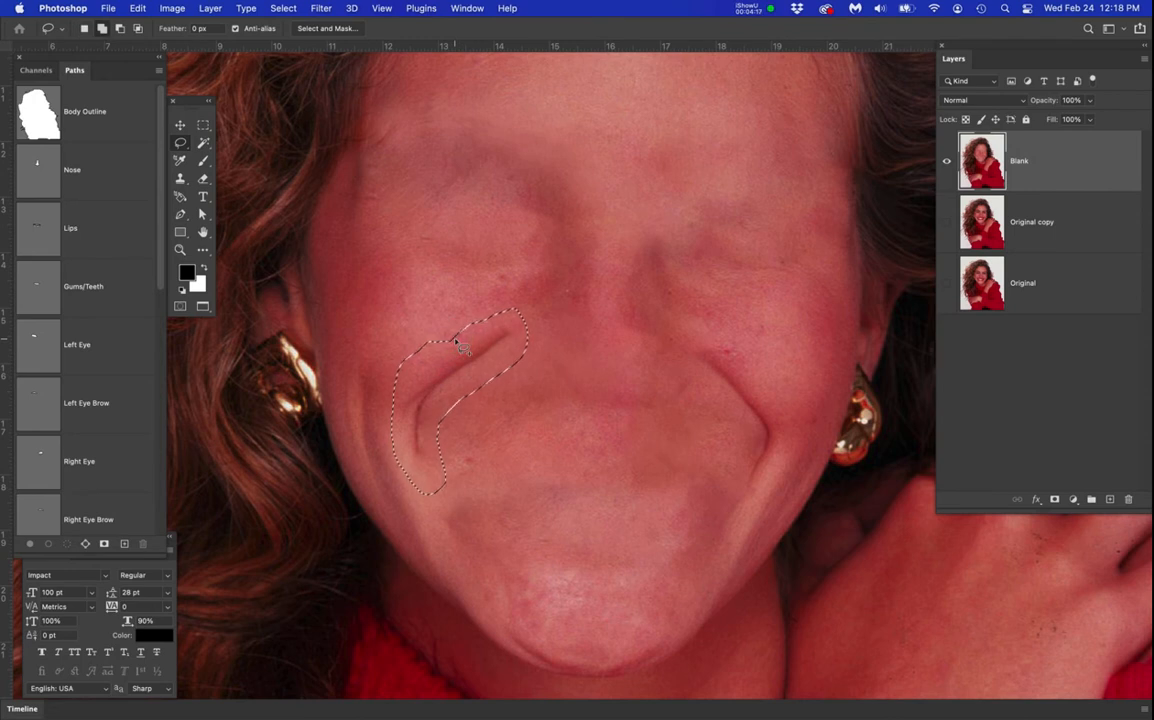
{"action": "key", "text": "shift+F5"}
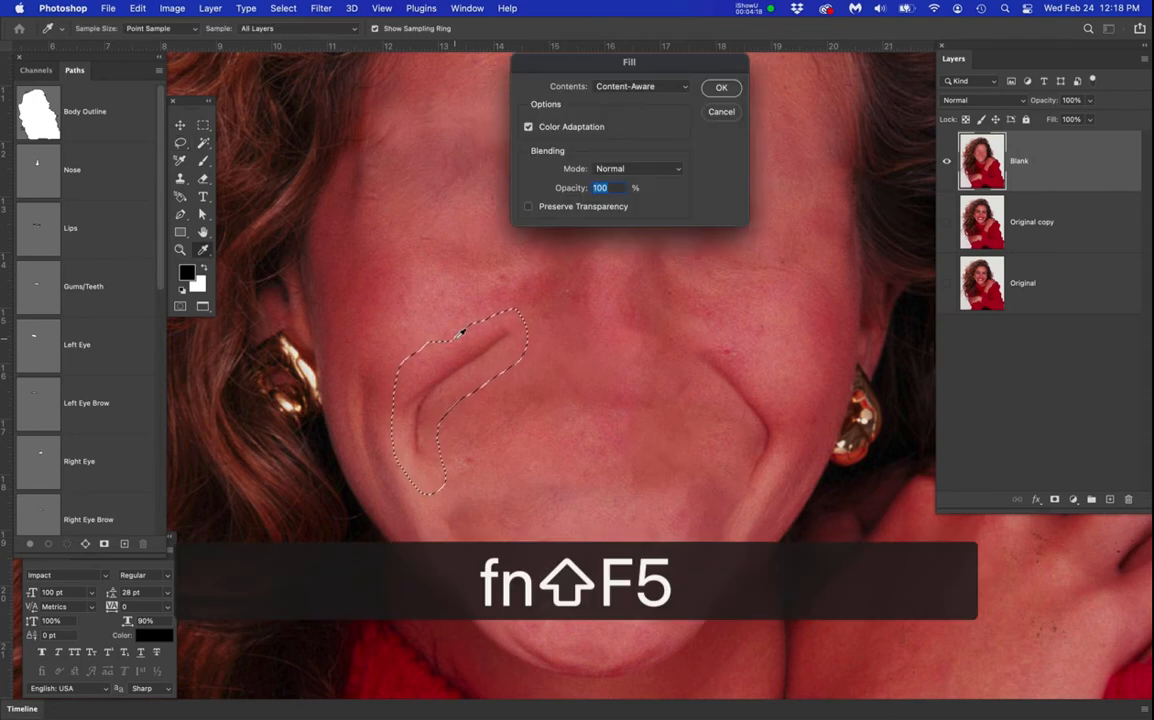
{"action": "key", "text": "Return"}
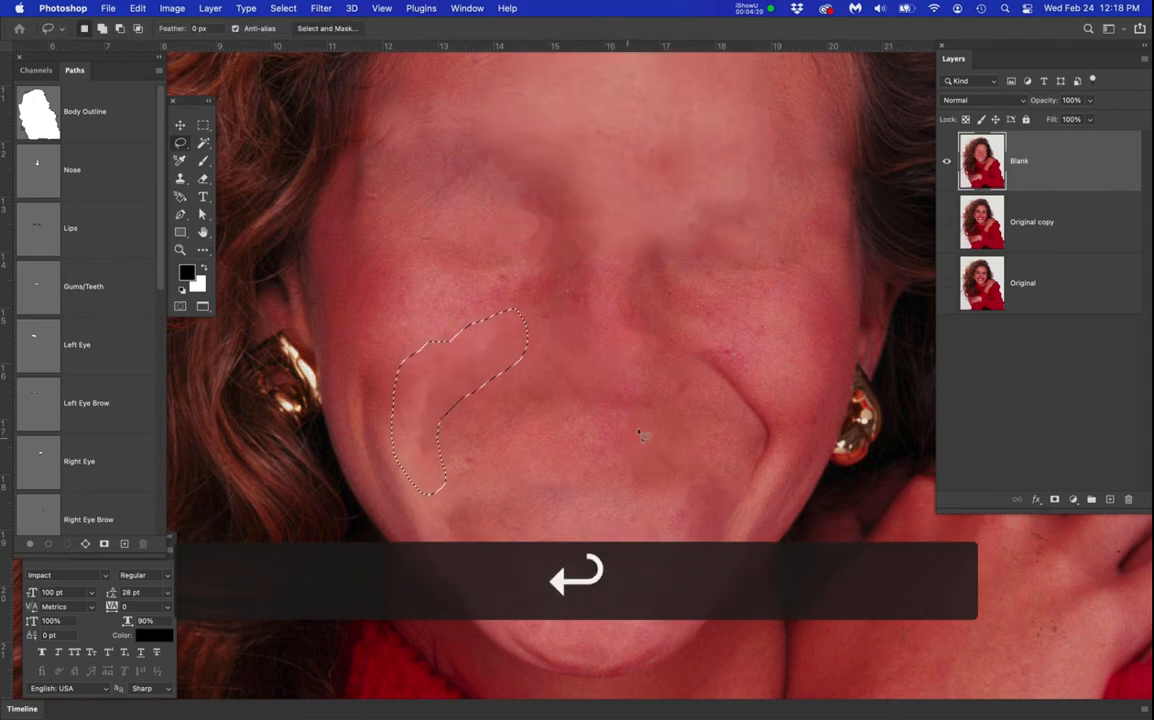
Lasso the smile crease on the cheek at the image's right, remove it with a Content-Aware fill, and deselect
{"action": "left_click", "coordinate": [676, 347]}
{"action": "mouse_move", "coordinate": [676, 347]}
{"action": "left_mouse_down"}
{"action": "mouse_move", "coordinate": [727, 348]}
{"action": "mouse_move", "coordinate": [792, 423]}
{"action": "mouse_move", "coordinate": [786, 460]}
{"action": "mouse_move", "coordinate": [734, 540]}
{"action": "mouse_move", "coordinate": [712, 522]}
{"action": "mouse_move", "coordinate": [729, 459]}
{"action": "mouse_move", "coordinate": [722, 416]}
{"action": "mouse_move", "coordinate": [679, 342]}
{"action": "left_mouse_up"}
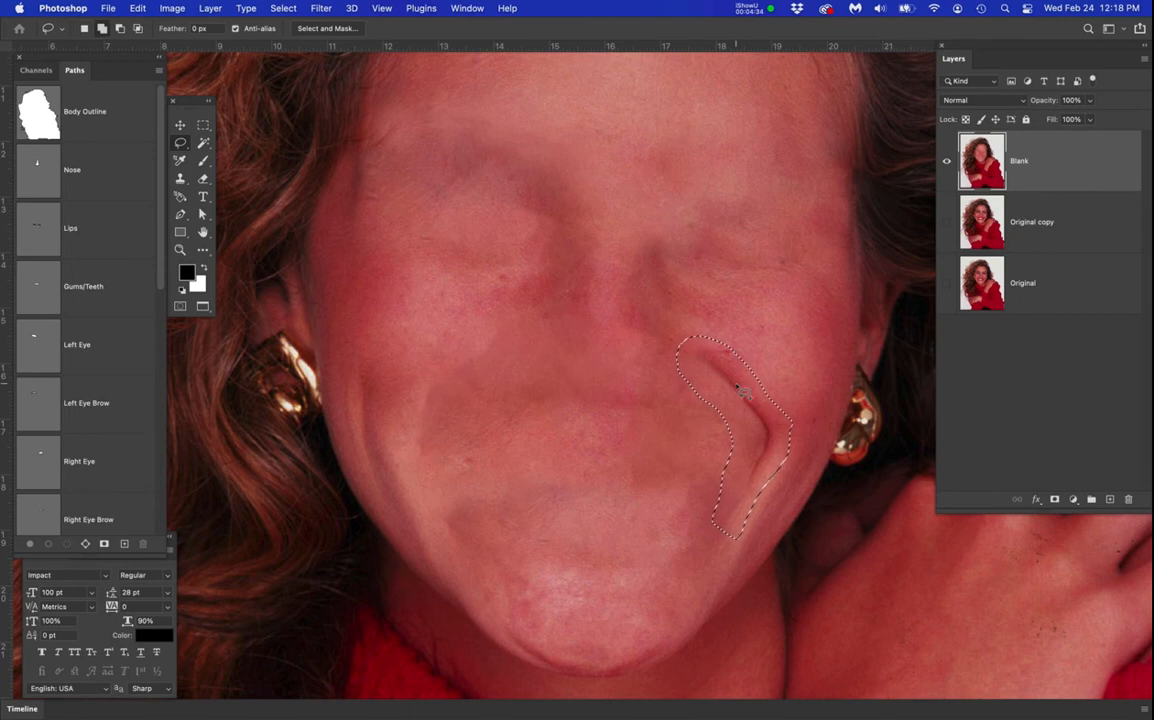
{"action": "key", "text": "shift+F5"}
{"action": "key", "text": "Return"}
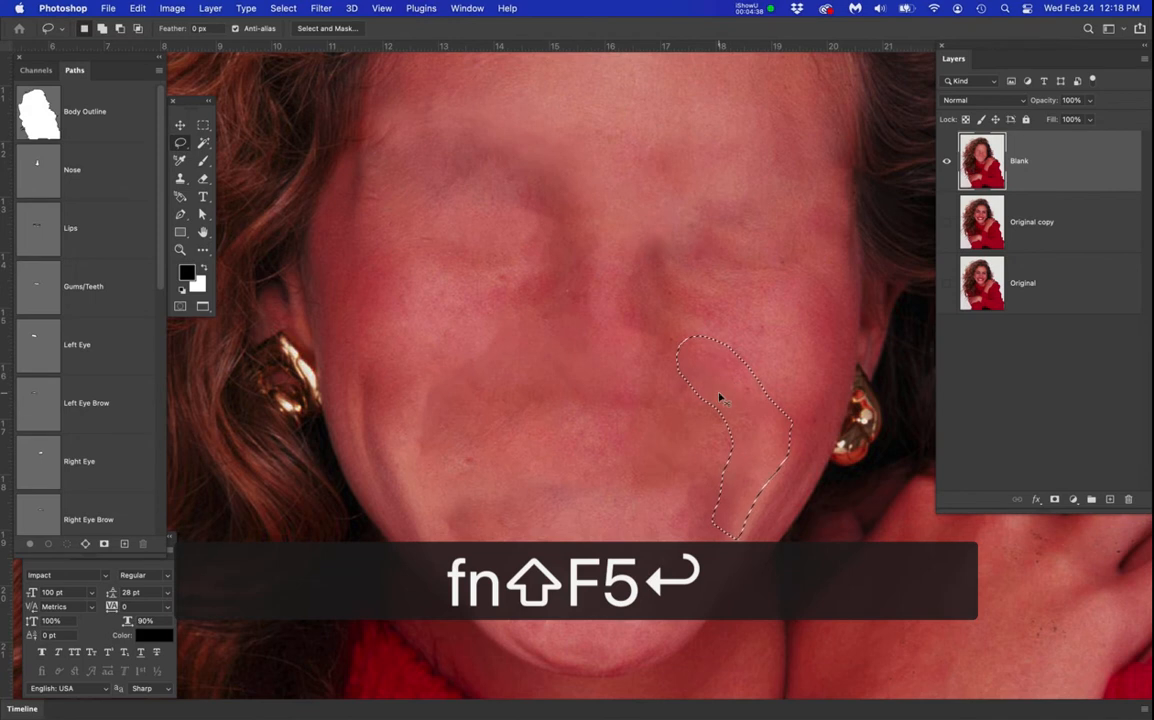
{"action": "key", "text": "super+d"}
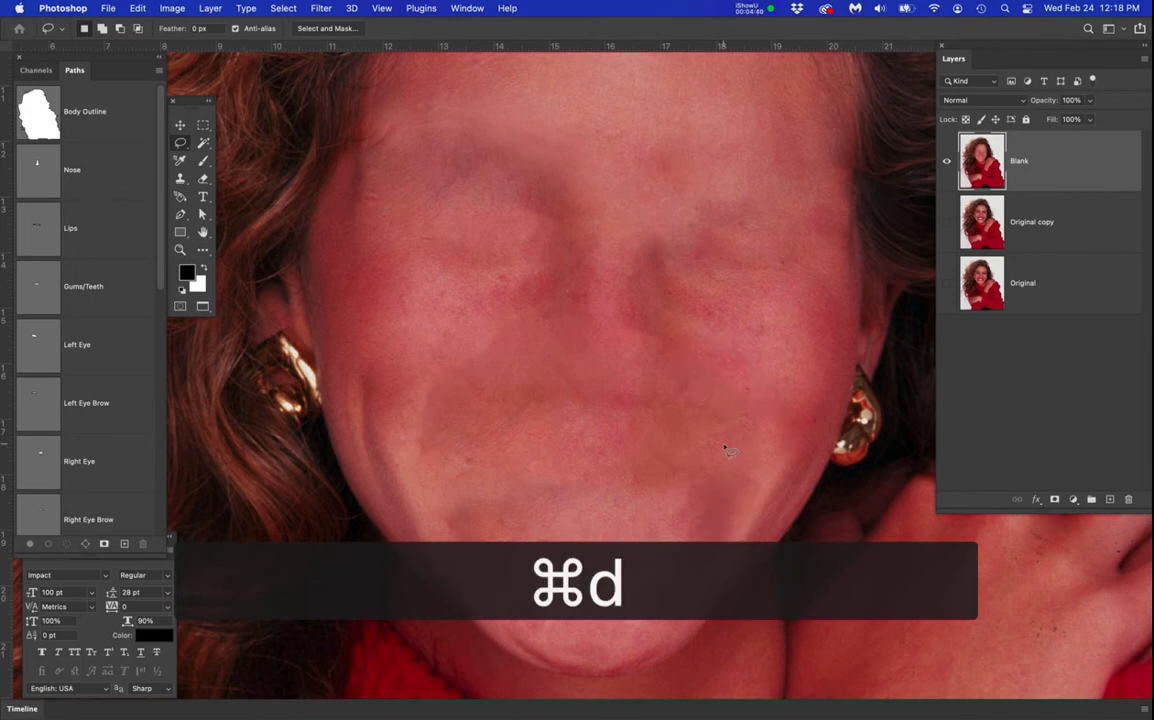
Save the document to the Desktop in Photoshop format with 2 appended to its file name, keeping layers and Maximize Compatibility on
{"action": "key", "text": "super+shift+s"}
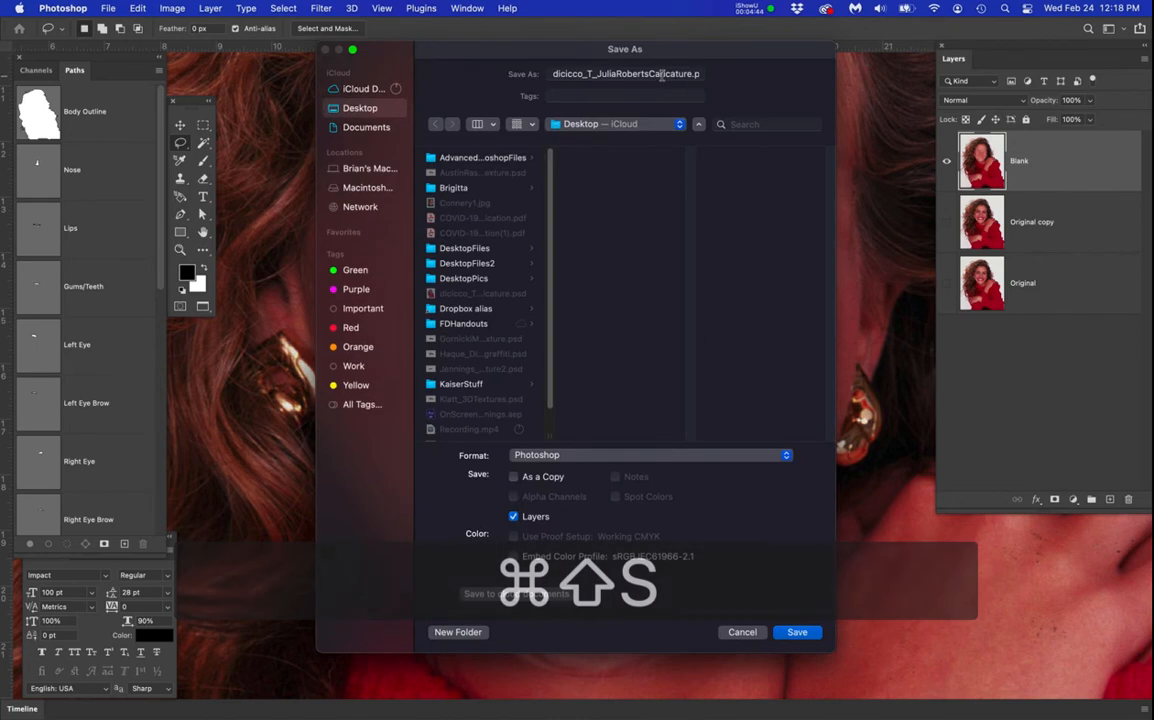
{"action": "left_click", "coordinate": [672, 77]}
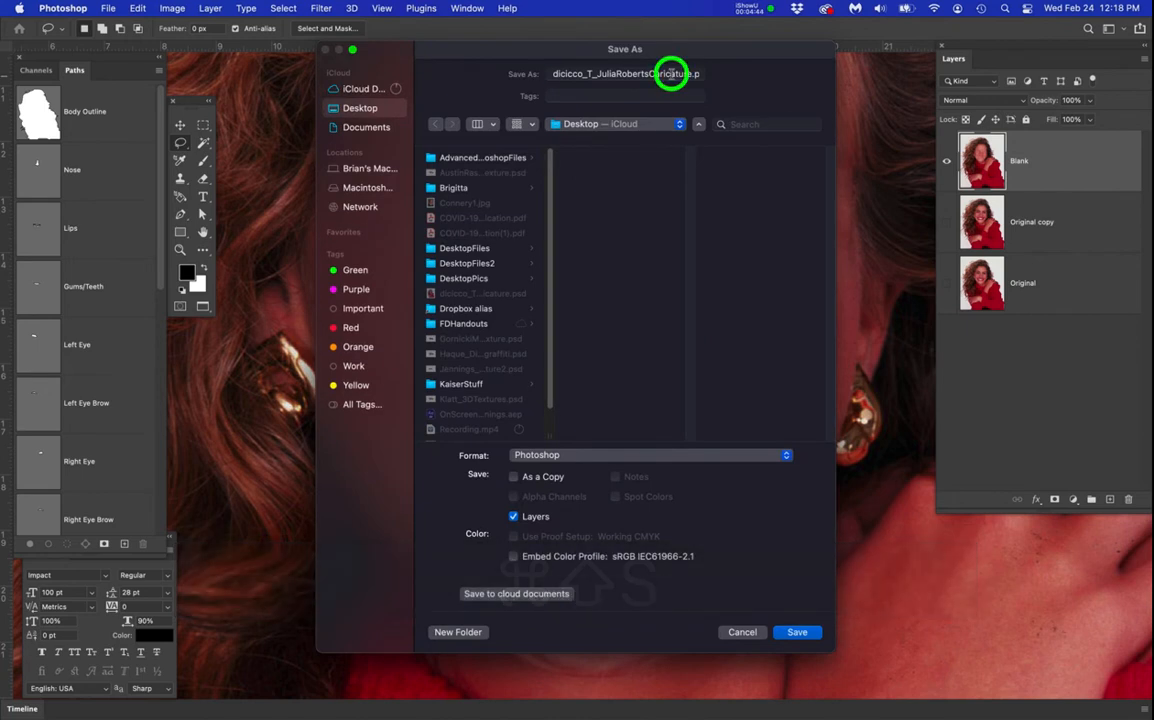
{"action": "type", "text": "2"}
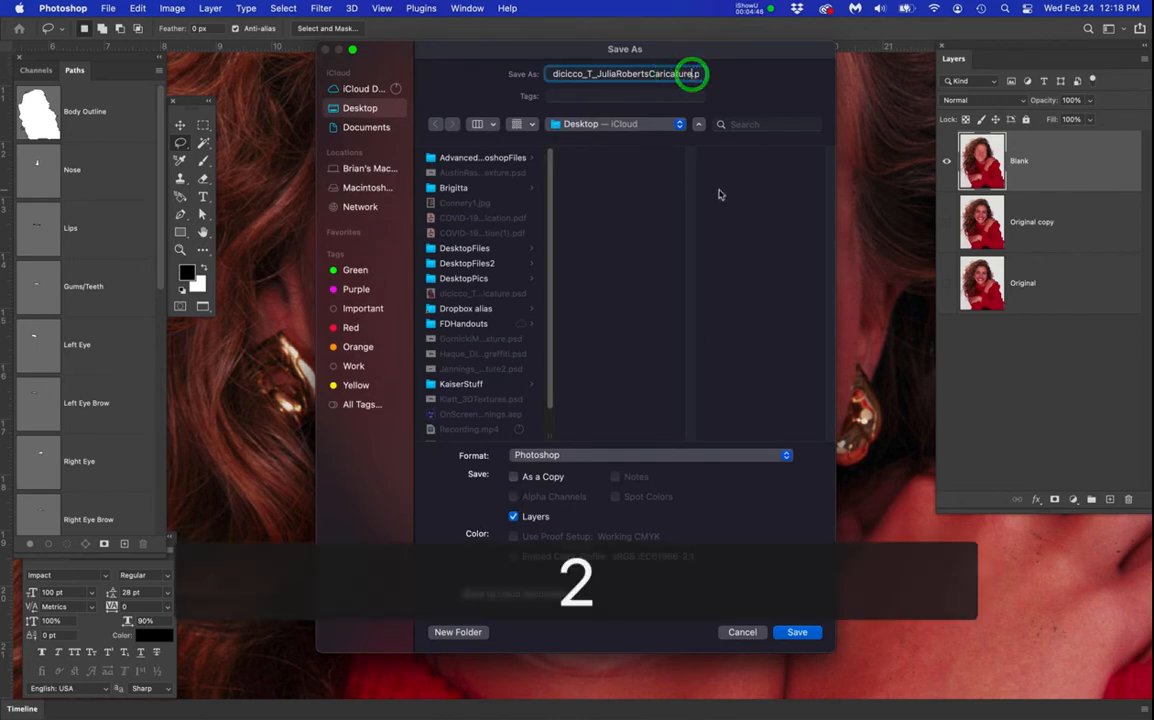
{"action": "left_click", "coordinate": [797, 631]}
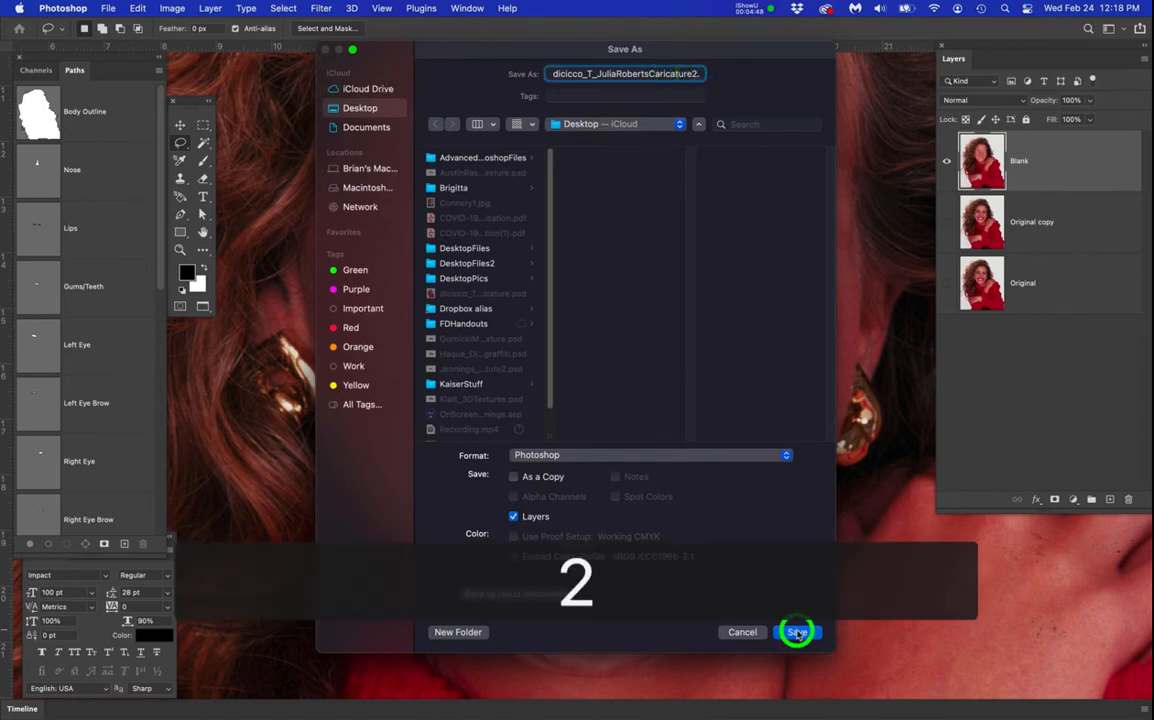
{"action": "left_click", "coordinate": [743, 308]}
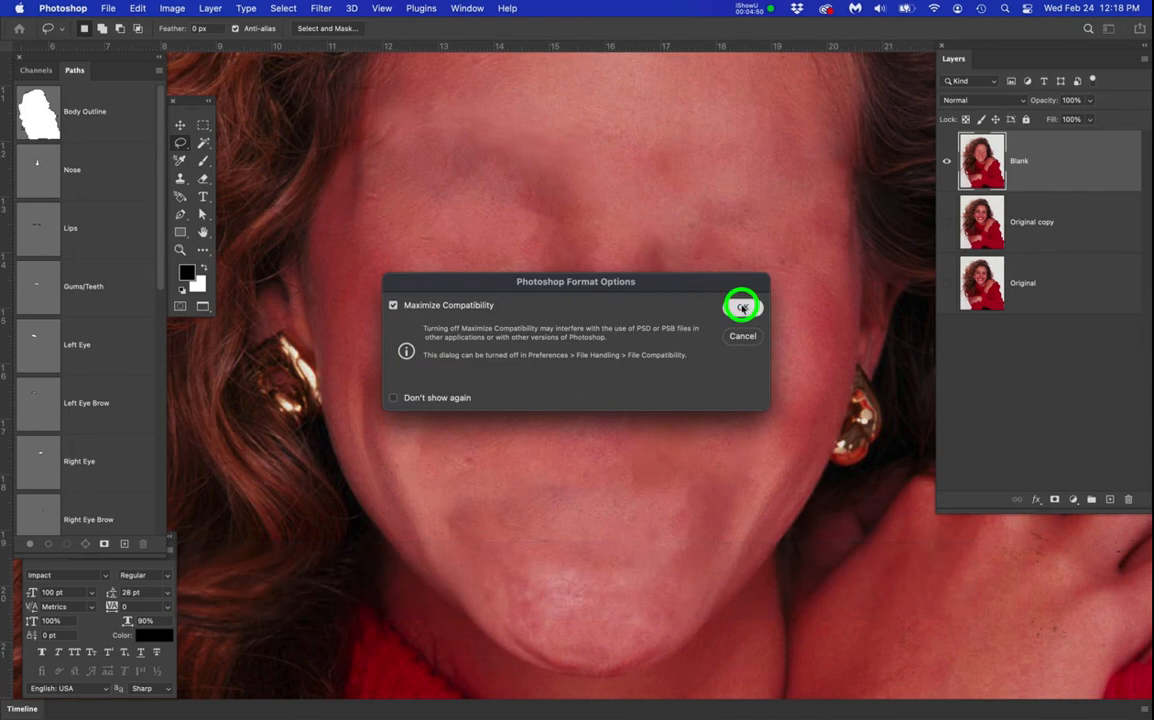
Hide the Blank layer, then show the Original copy layer and make it active
{"action": "left_click", "coordinate": [944, 161]}
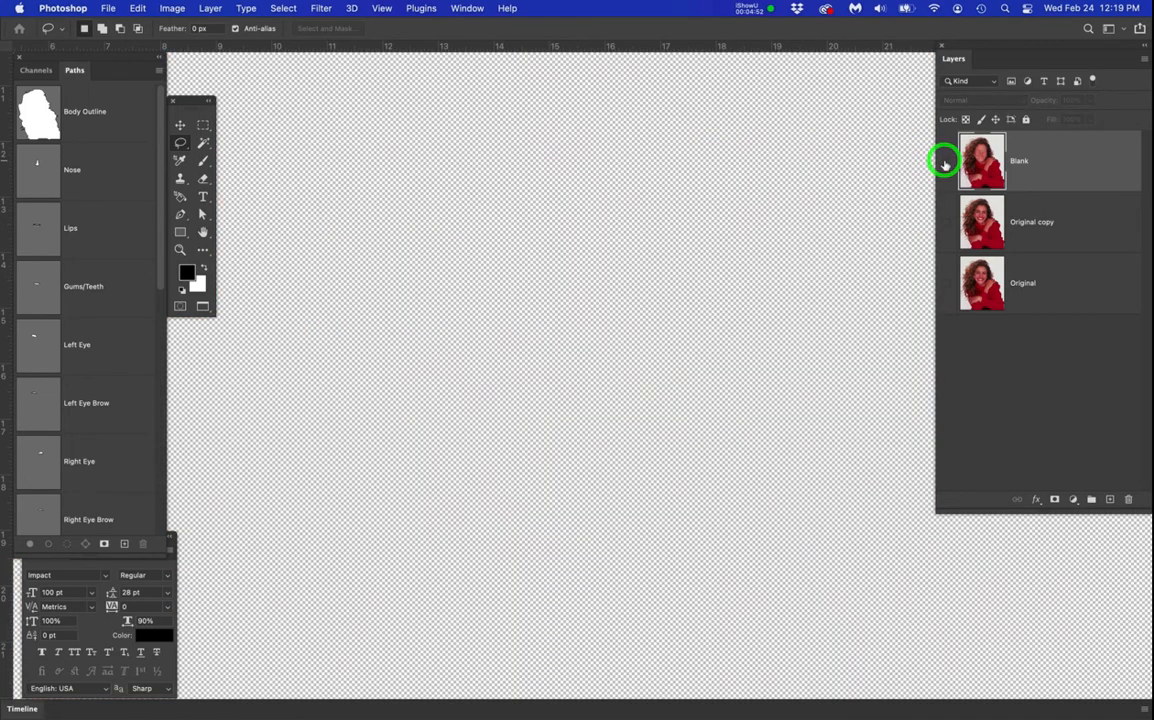
{"action": "left_click", "coordinate": [948, 224]}
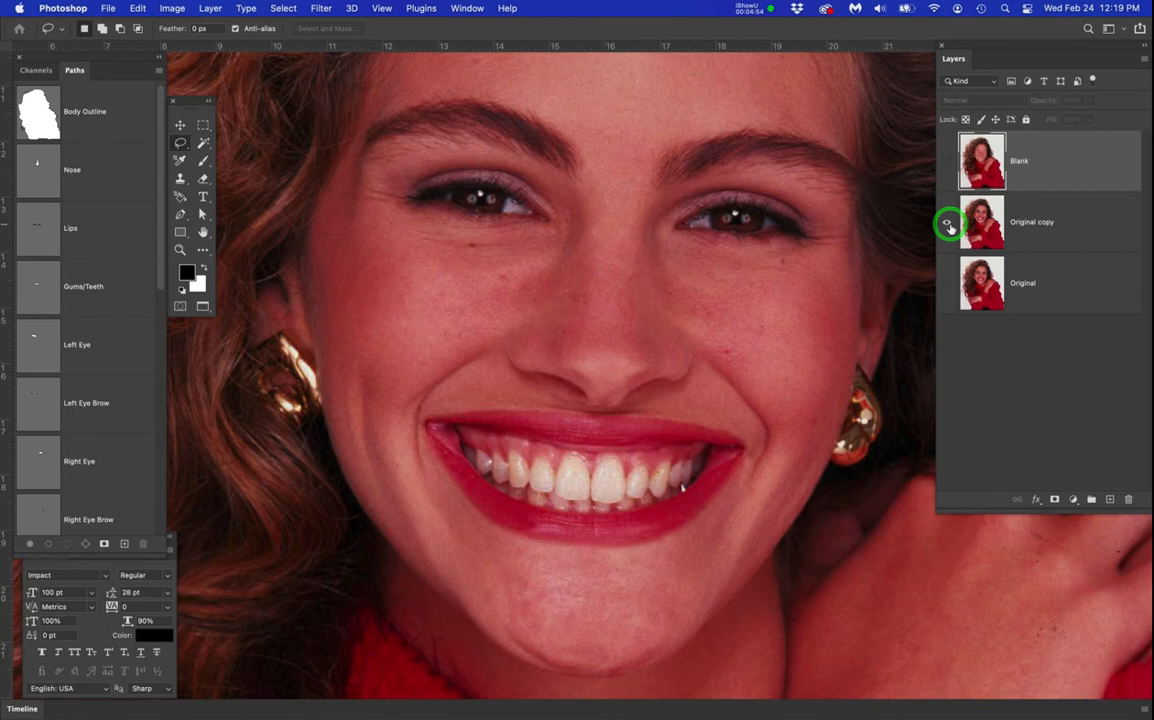
{"action": "left_click", "coordinate": [1068, 231]}
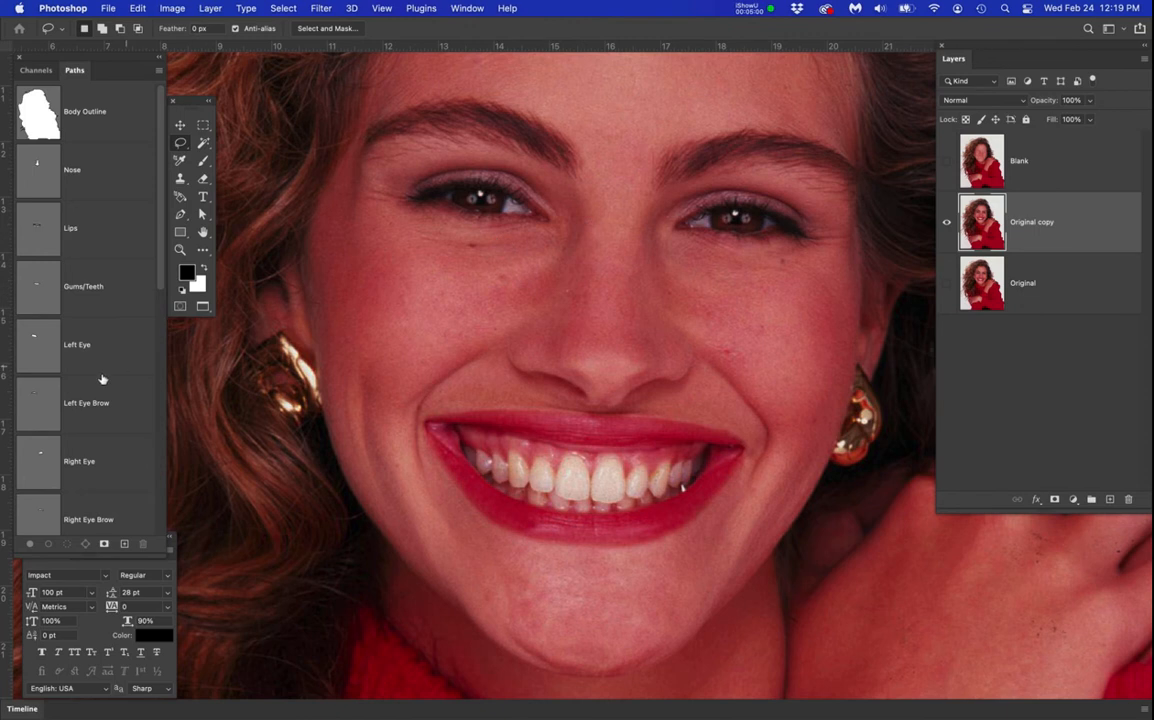
Load the Left Eye path as a selection with the Original copy layer active
{"action": "left_click", "coordinate": [48, 347]}
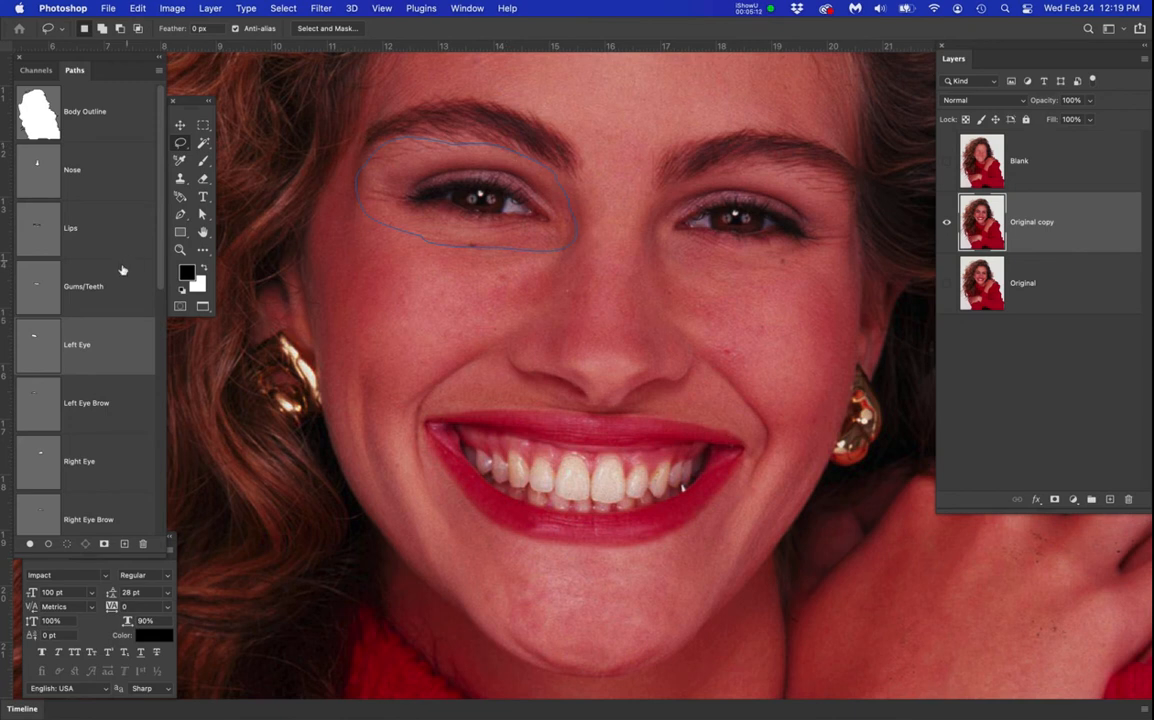
{"action": "left_click", "coordinate": [37, 342], "text": "super"}
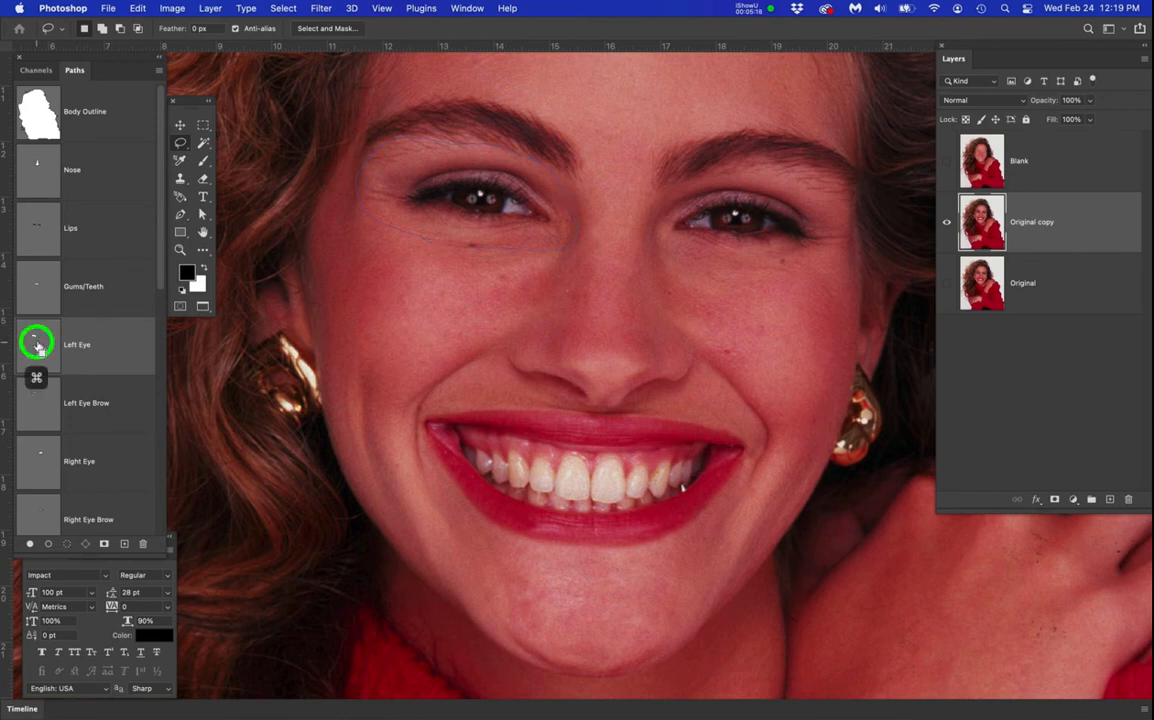
{"action": "left_click", "coordinate": [1091, 222]}
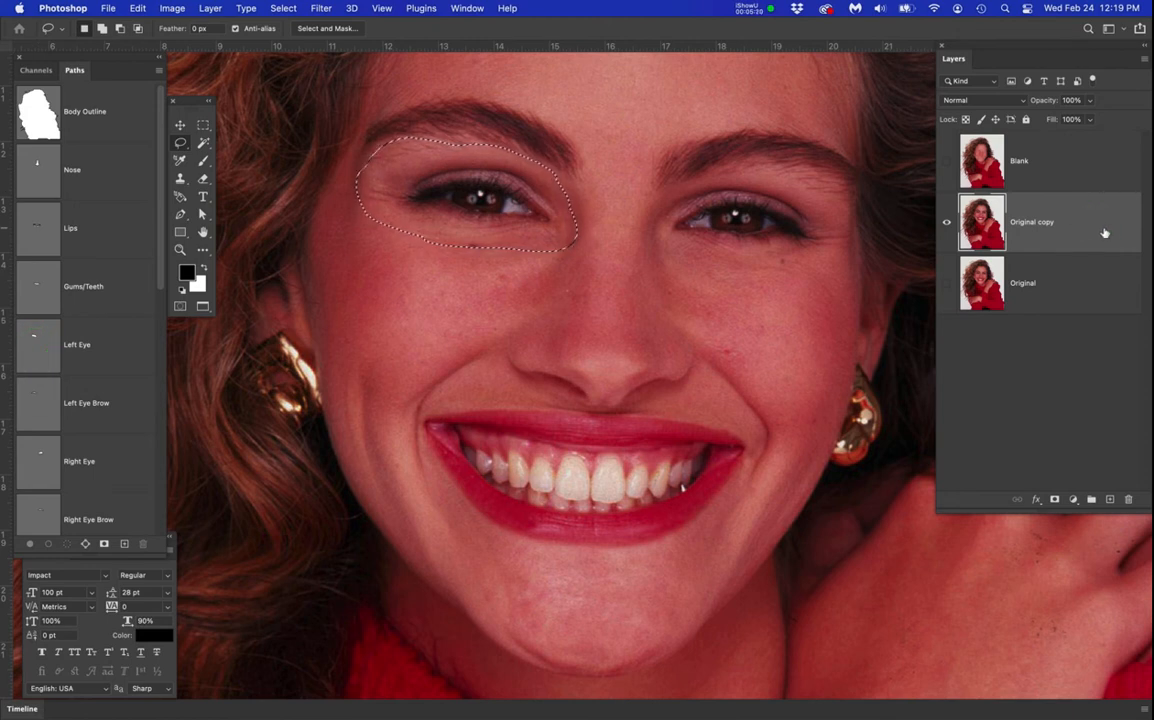
Rename the Original copy layer as Main
{"action": "double_click", "coordinate": [1040, 222]}
{"action": "type", "text": "Main"}
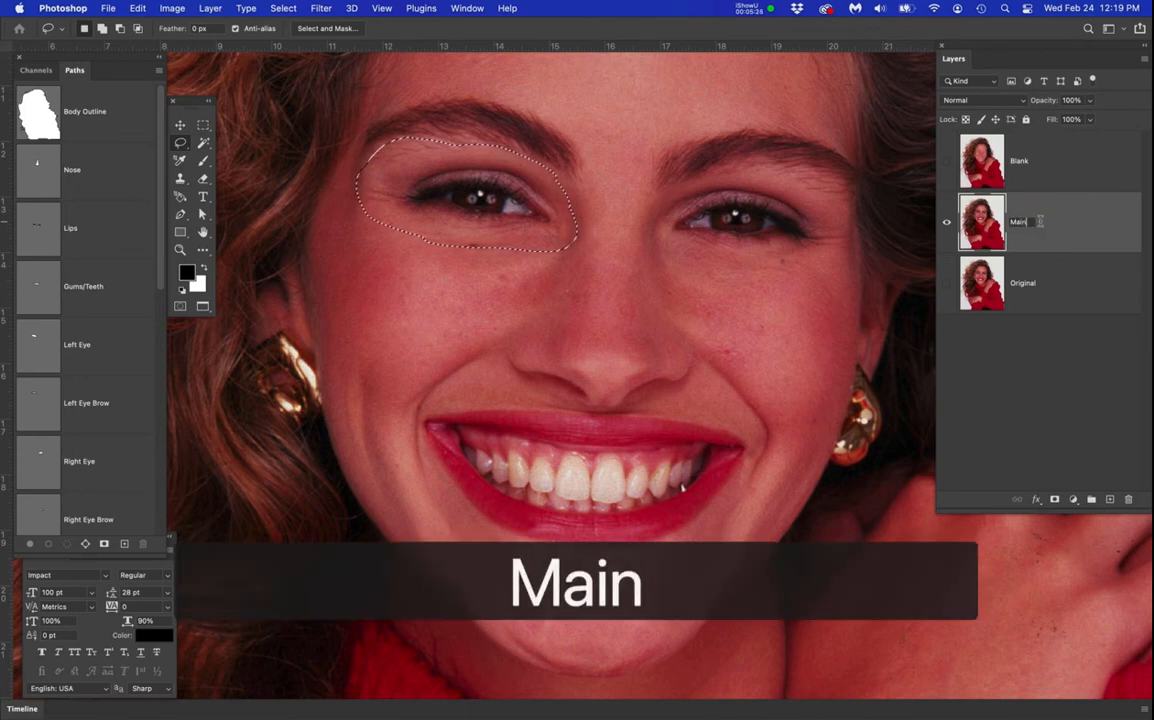
{"action": "key", "text": "Return"}
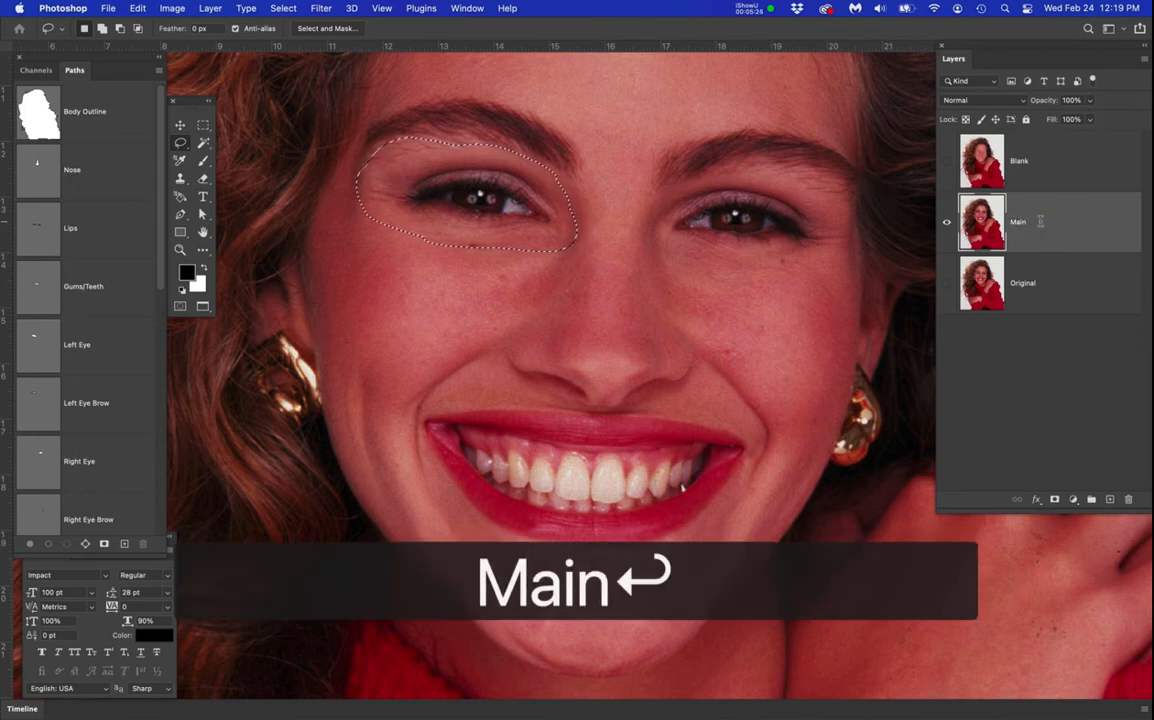
Copy the selected eye from the Main layer onto its own new layer and hide the Main layer
{"action": "left_click", "coordinate": [1069, 218]}
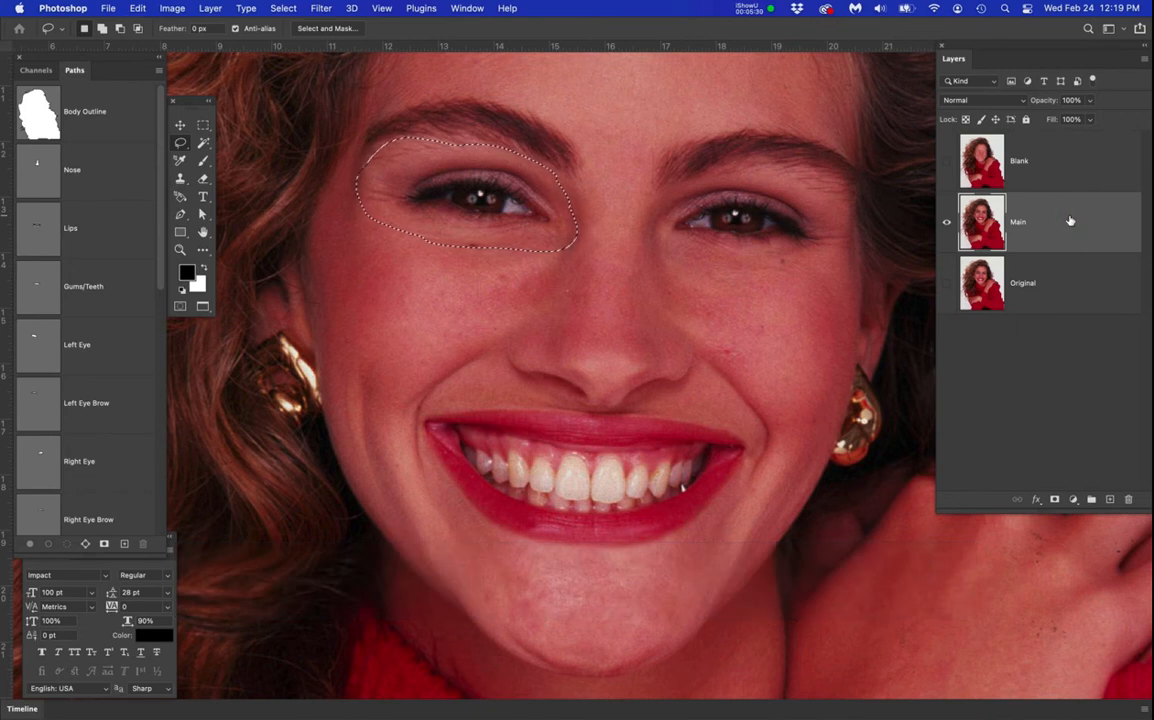
{"action": "key", "text": "super+j"}
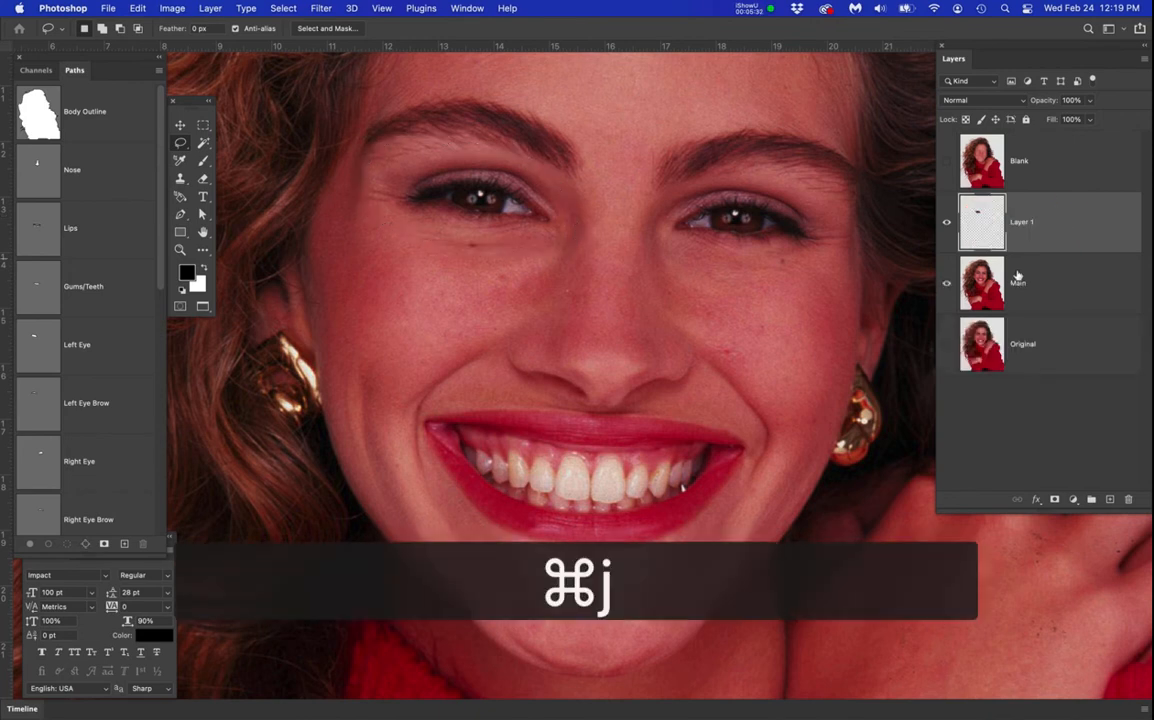
{"action": "left_click", "coordinate": [945, 284]}
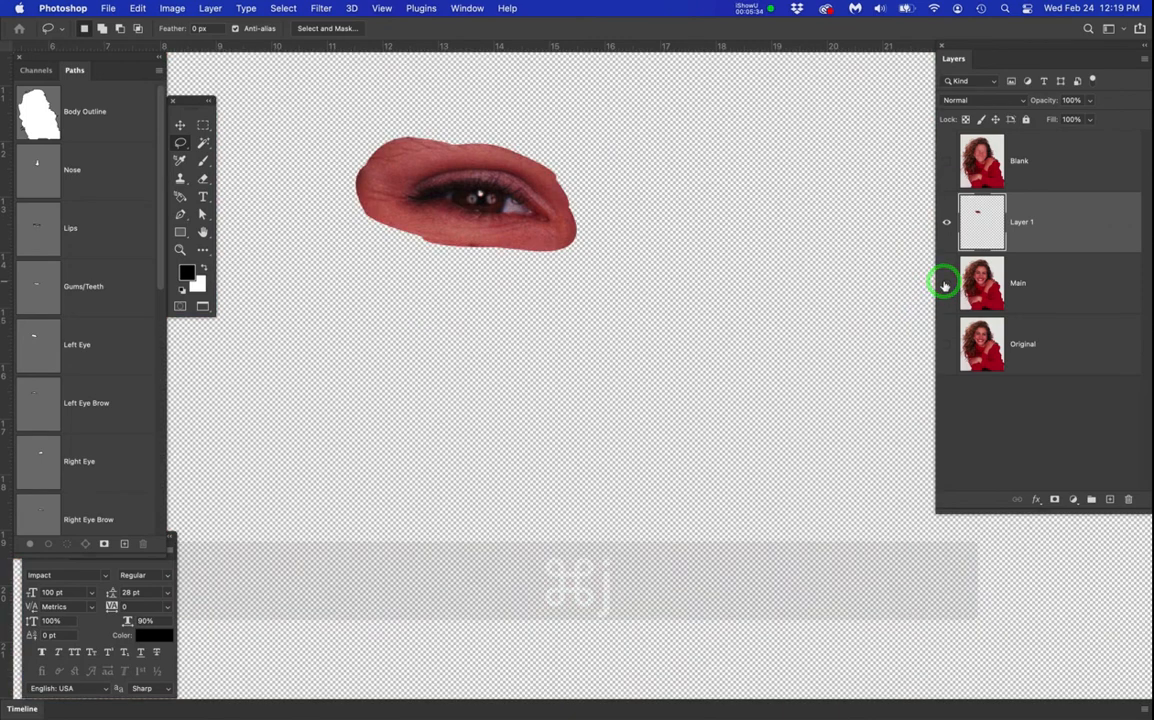
Rename the copied eye's layer as RightEye and move it above the Blank layer
{"action": "left_click", "coordinate": [1028, 221]}
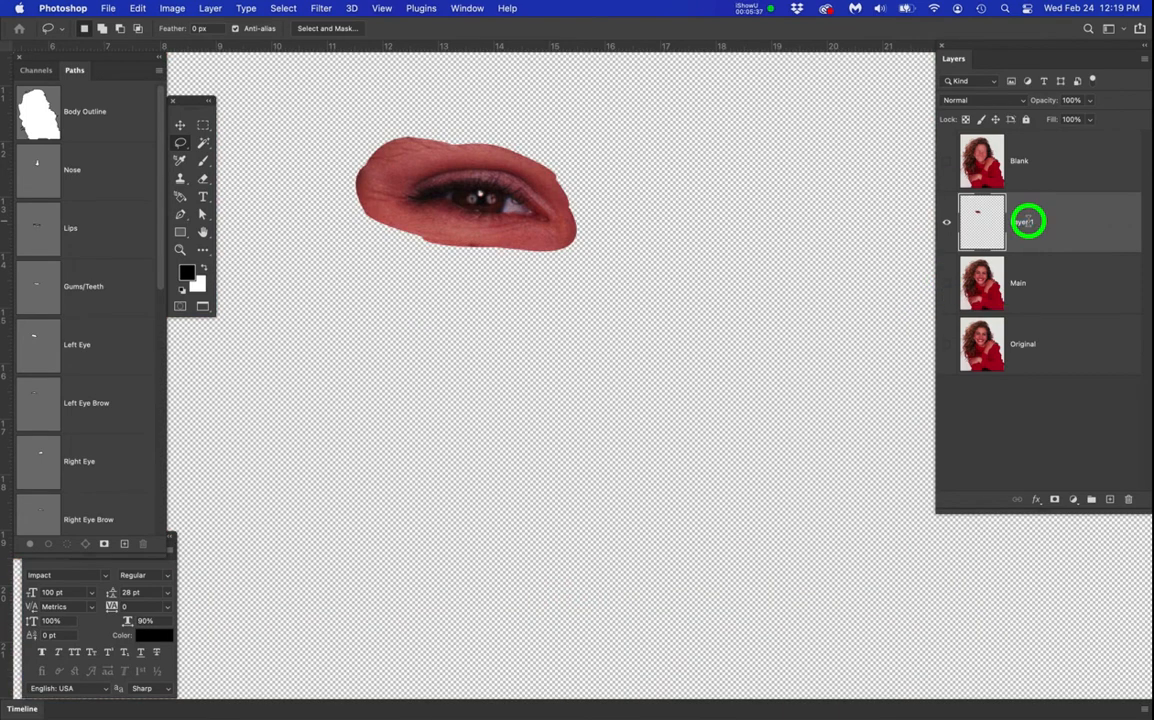
{"action": "double_click", "coordinate": [1028, 221]}
{"action": "type", "text": "R"}
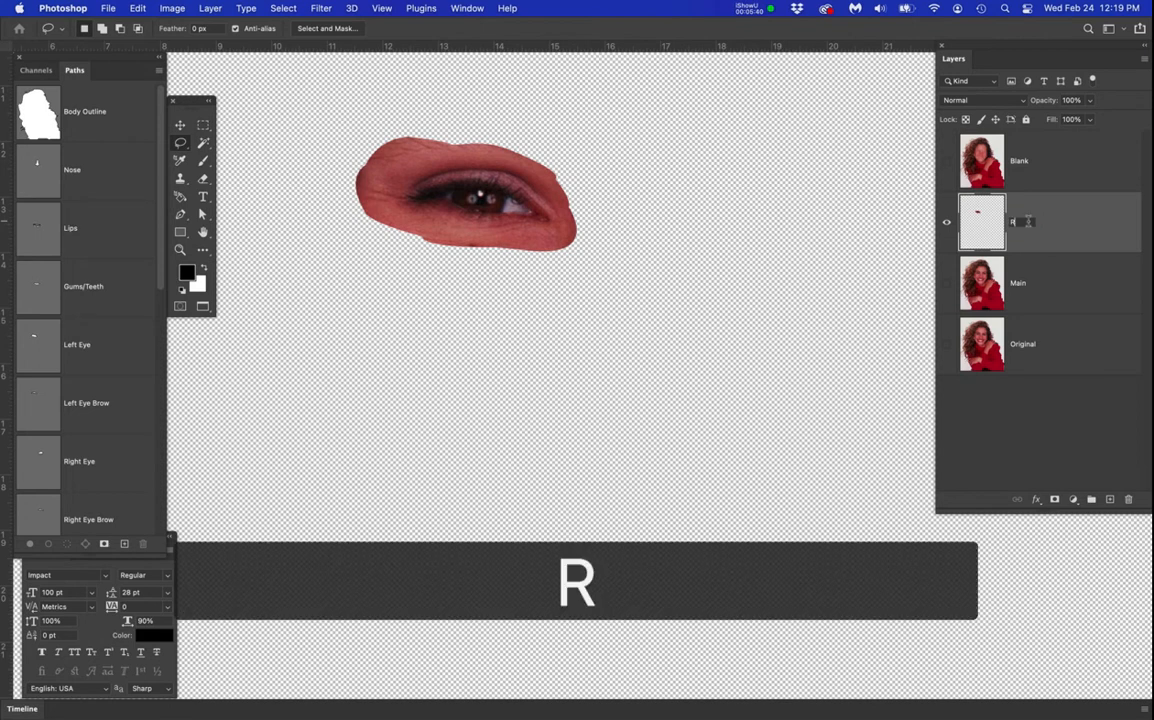
{"action": "type", "text": "ightEye"}
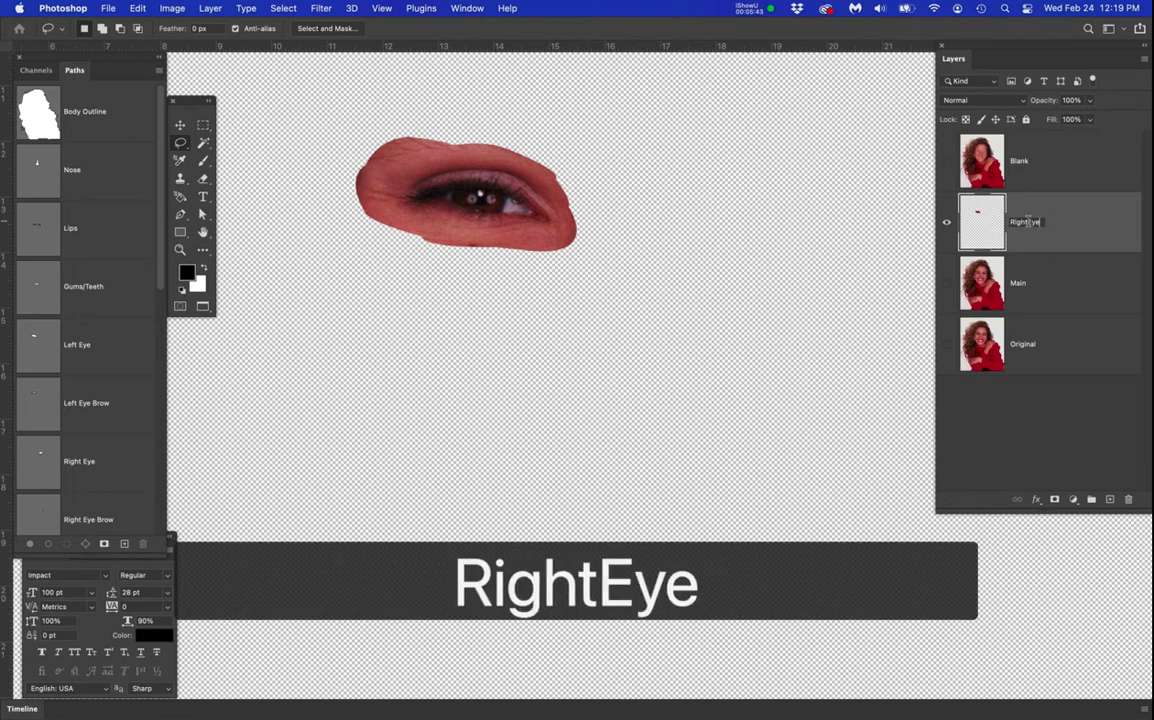
{"action": "key", "text": "Return"}
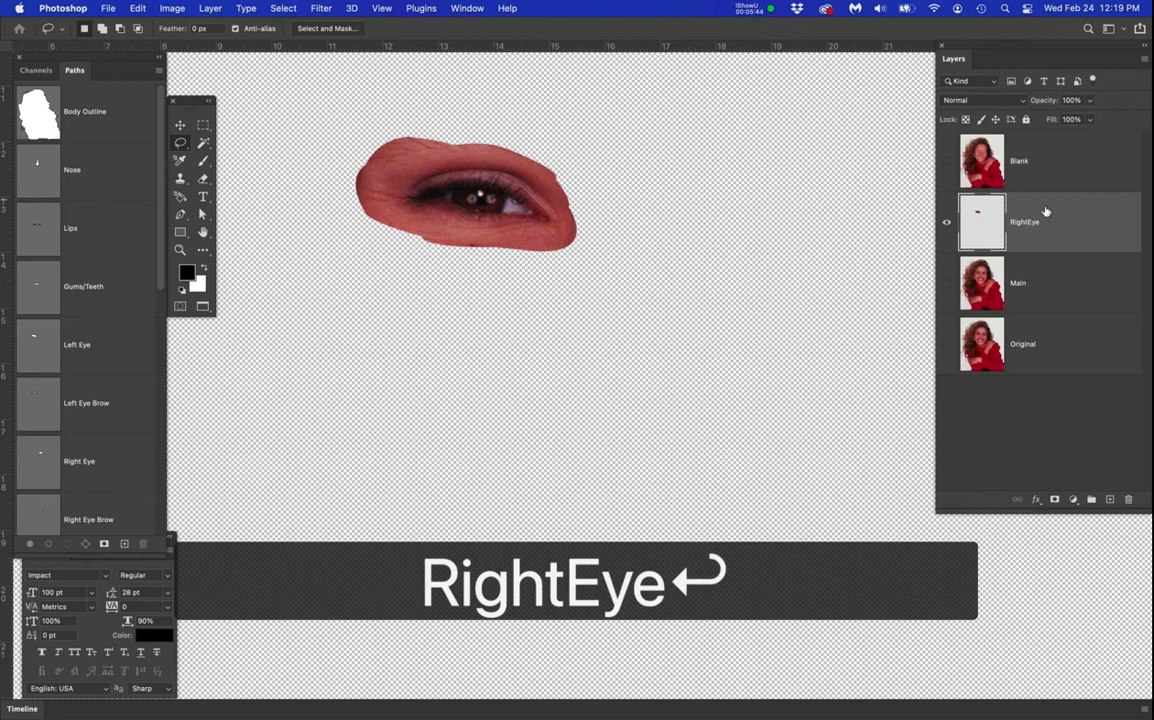
{"action": "left_click_drag", "start_coordinate": [1080, 240], "coordinate": [1046, 161]}
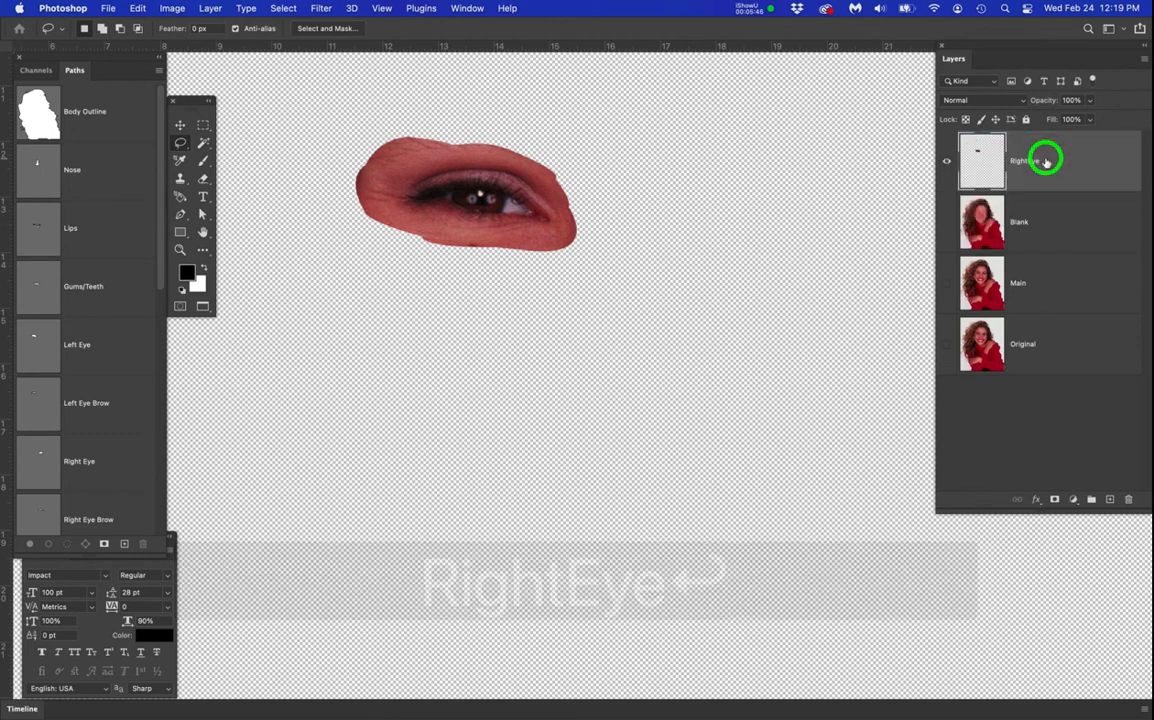
Show the Main layer, make it active, and load the Right Eye path as a selection
{"action": "left_click", "coordinate": [946, 284]}
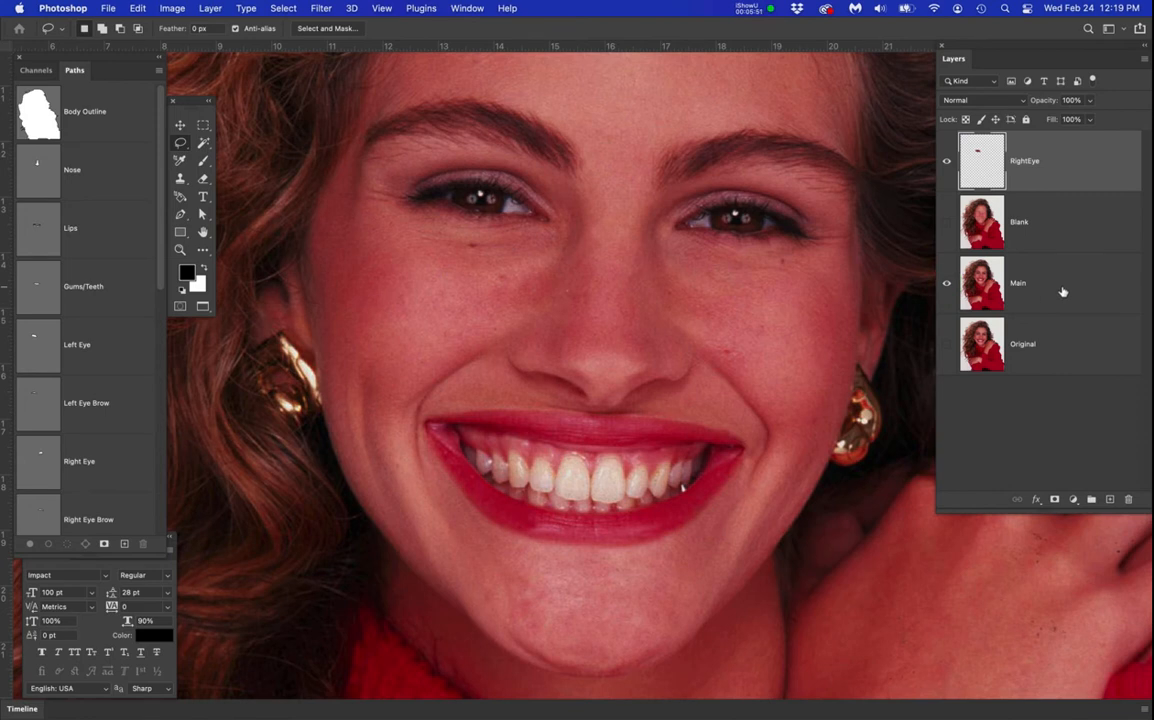
{"action": "left_click", "coordinate": [1040, 285]}
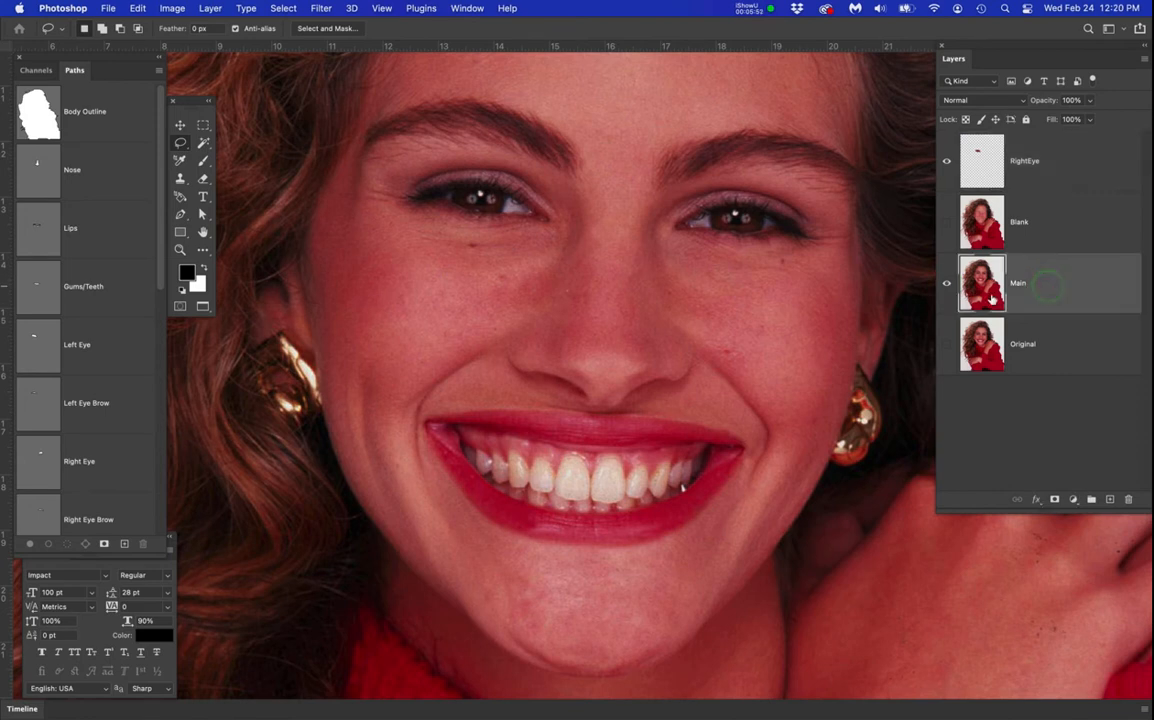
{"action": "left_click", "coordinate": [48, 467]}
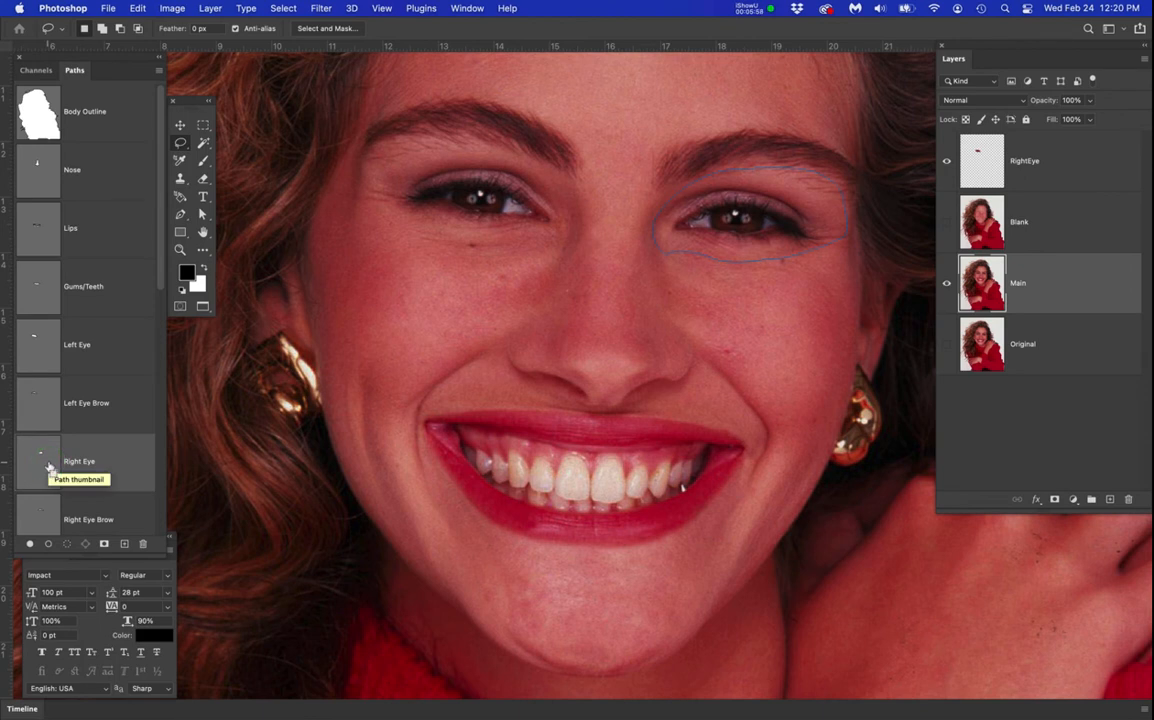
{"action": "left_click", "coordinate": [47, 462], "text": "super"}
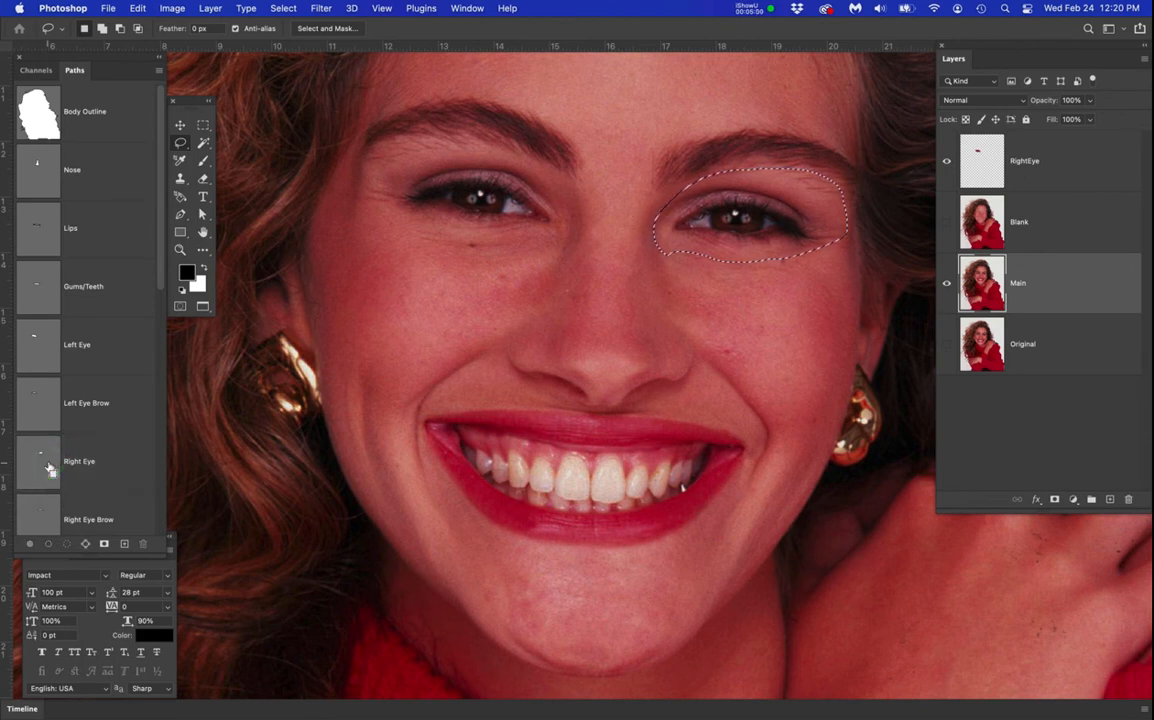
Copy the selected eye from the Main layer onto a new layer above RightEye and name it LeftEye
{"action": "left_click", "coordinate": [1110, 290]}
{"action": "key", "text": "super+j"}
{"action": "left_click_drag", "start_coordinate": [1075, 283], "coordinate": [1051, 147]}
{"action": "double_click", "coordinate": [1028, 161]}
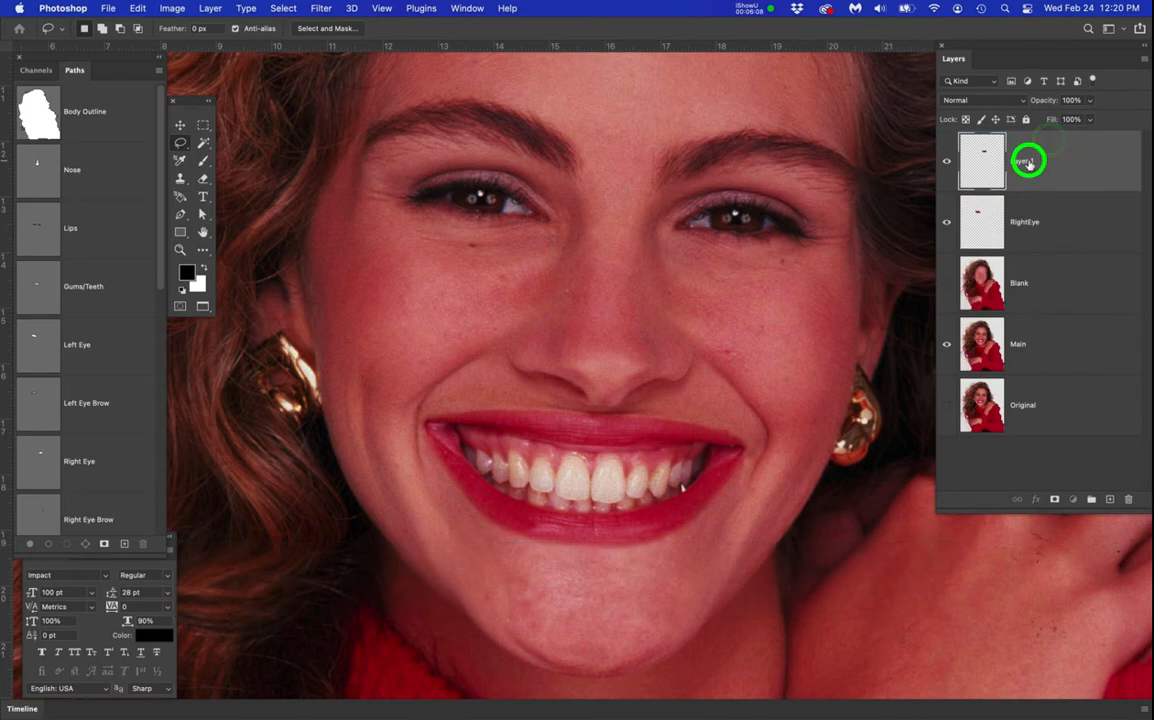
{"action": "type", "text": "Left"}
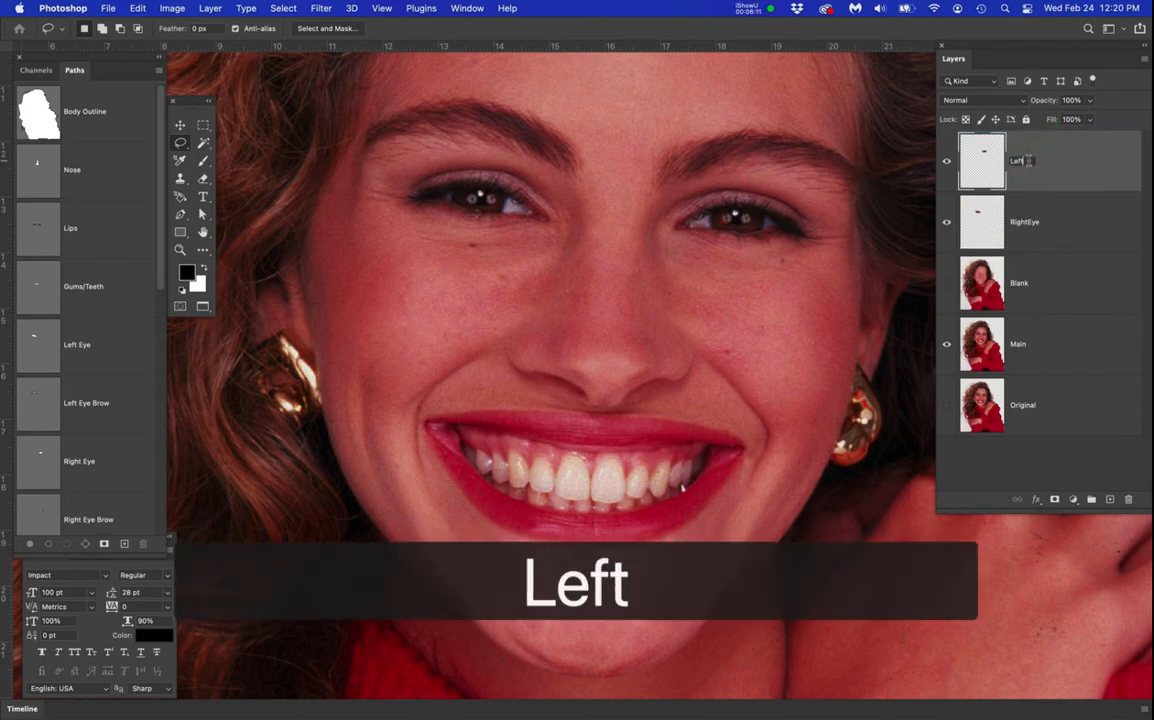
{"action": "type", "text": "Eye"}
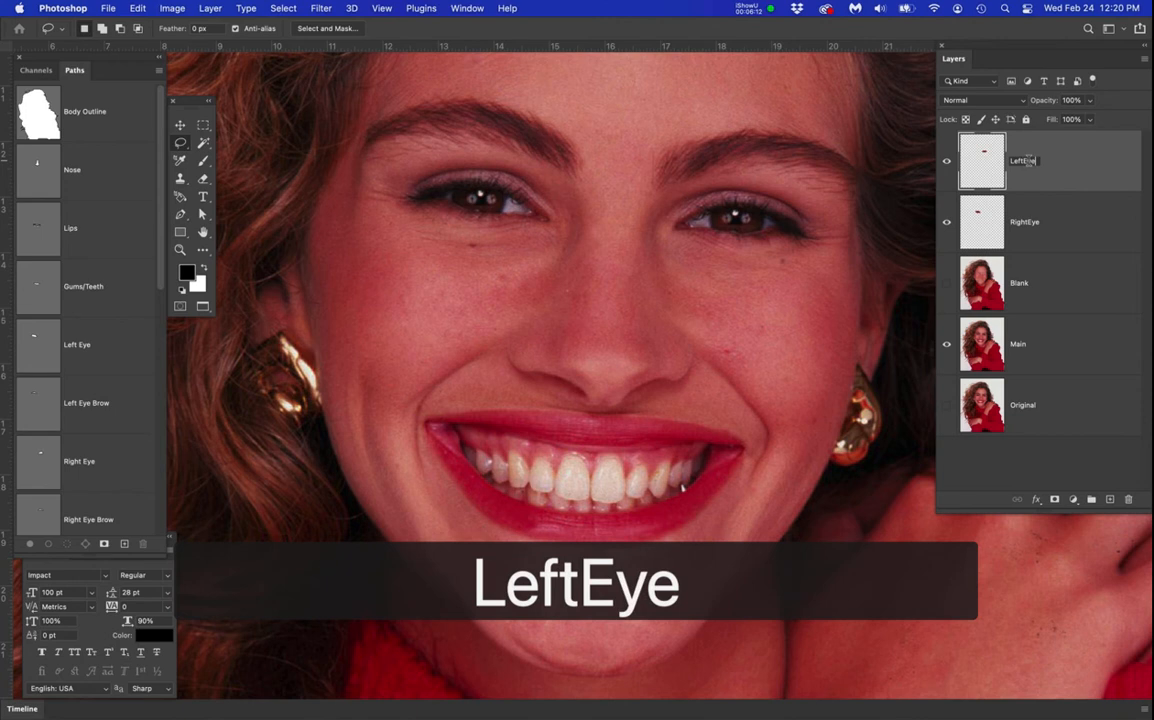
{"action": "key", "text": "Return"}
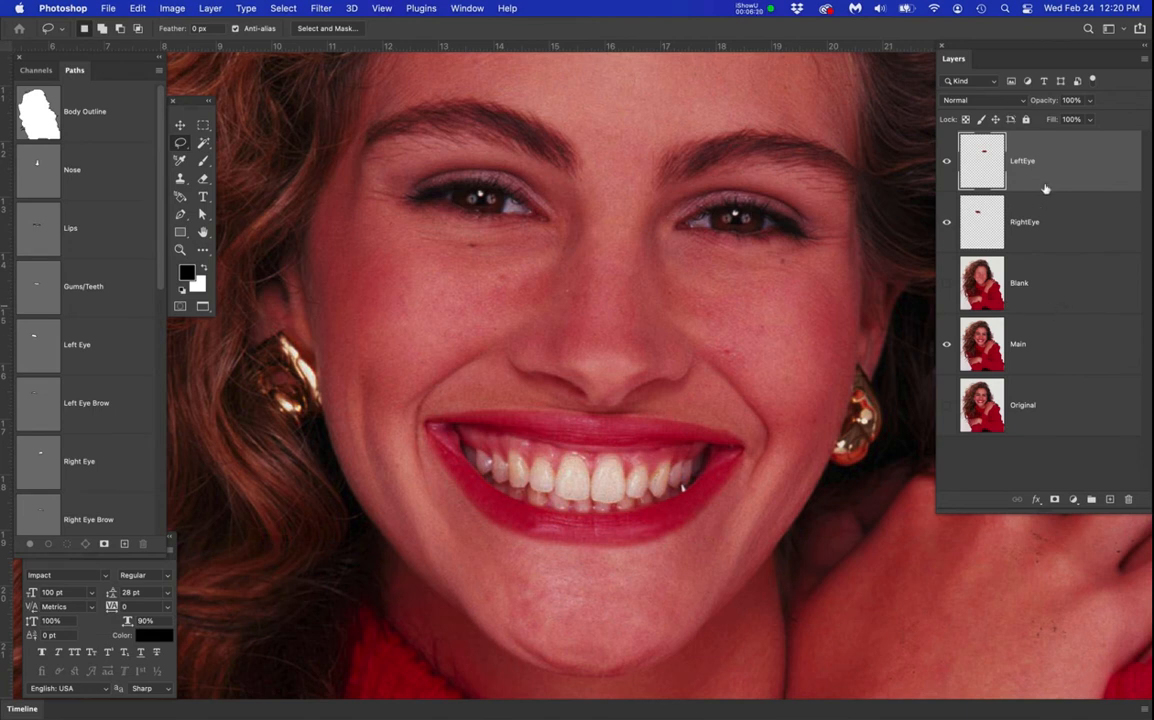
With the Main layer active, enlarge the Nose path about its centre to about 119% width and 114% height
{"action": "left_click", "coordinate": [1077, 355]}
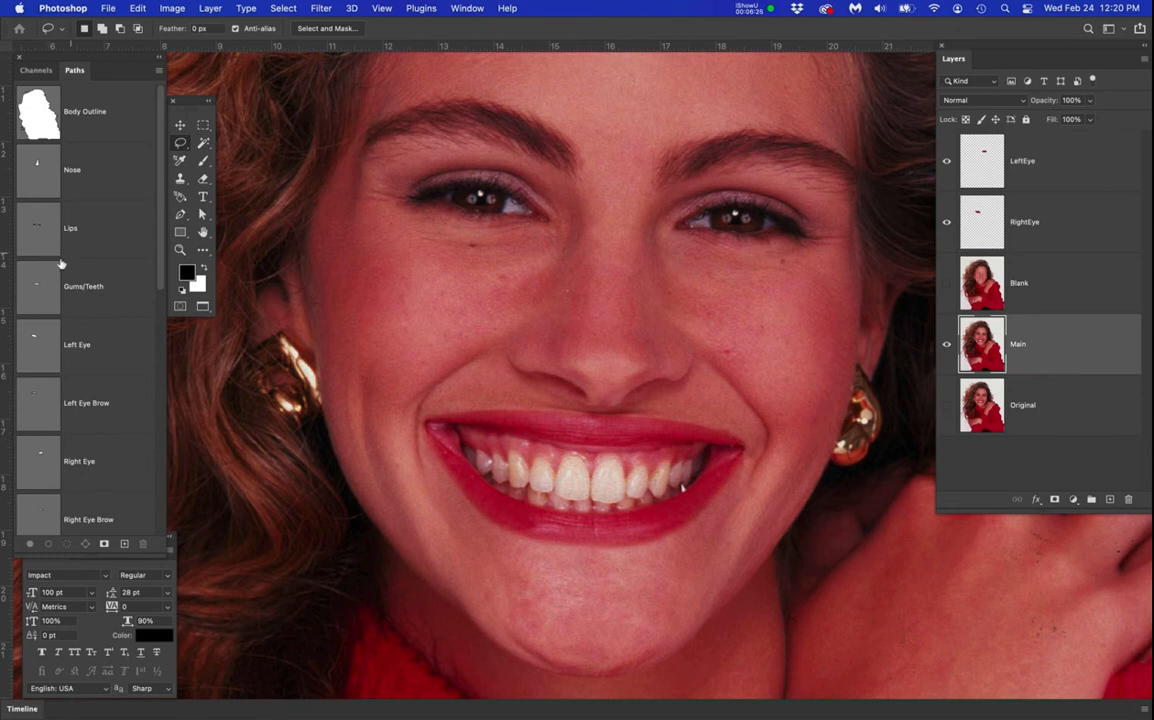
{"action": "left_click", "coordinate": [39, 165]}
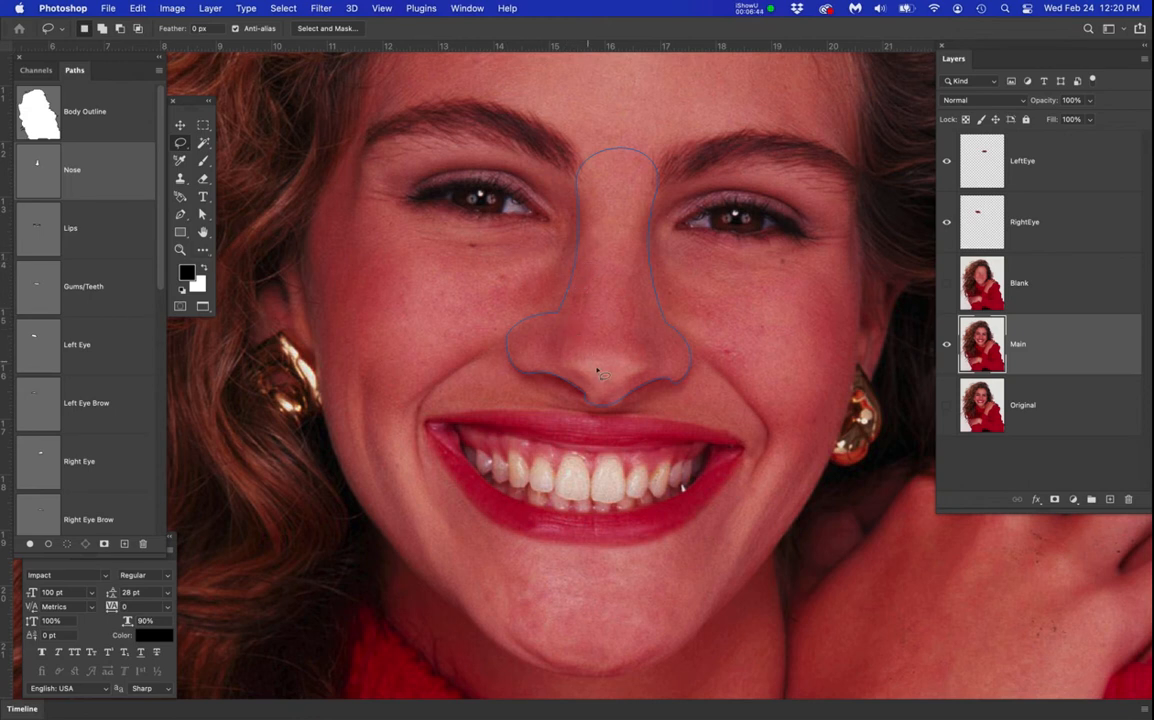
{"action": "key", "text": "p"}
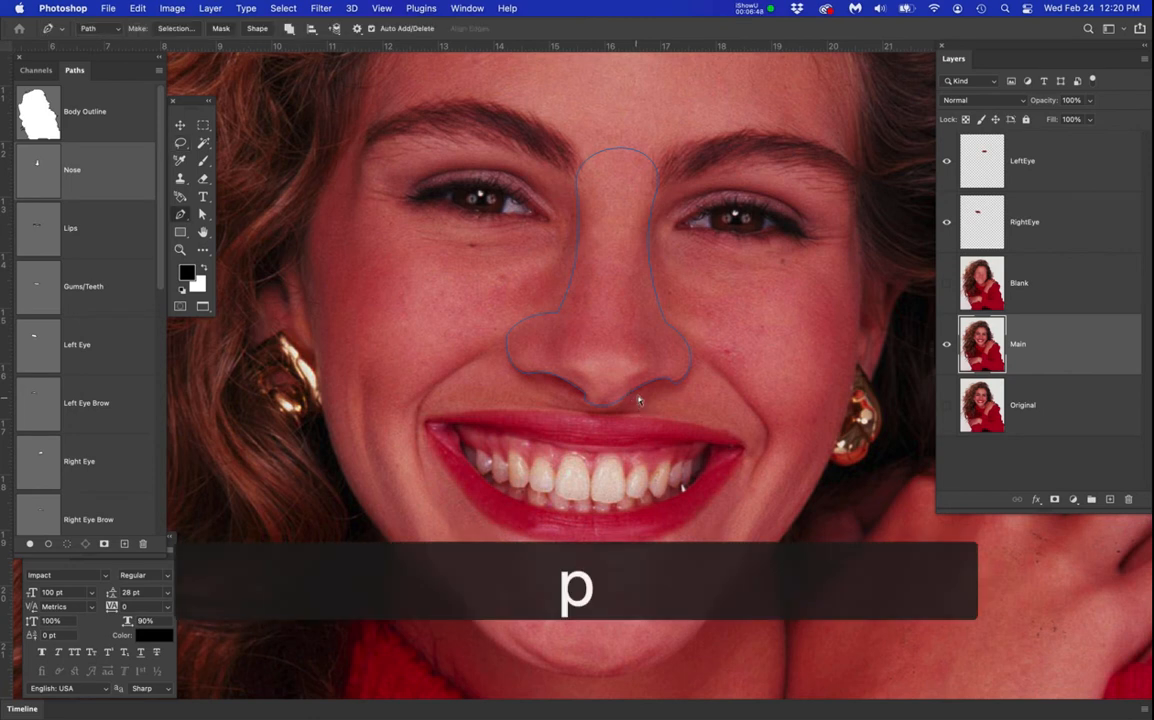
{"action": "left_click", "coordinate": [642, 389], "text": "alt+super"}
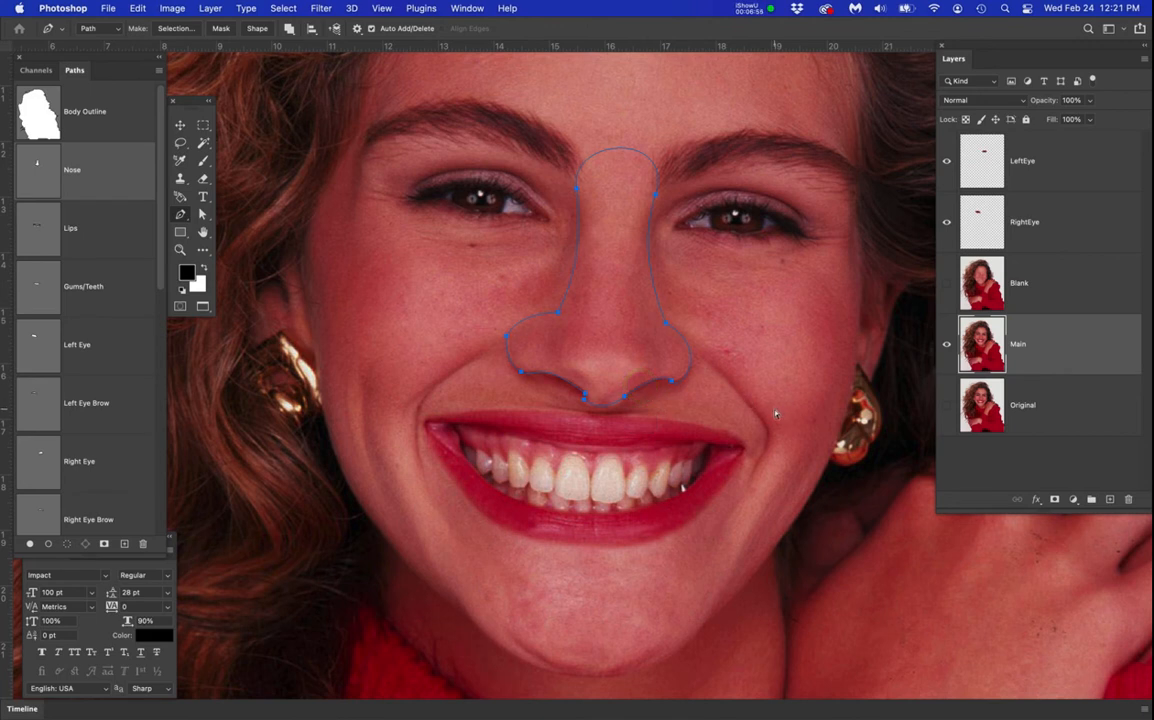
{"action": "key", "text": "super+t"}
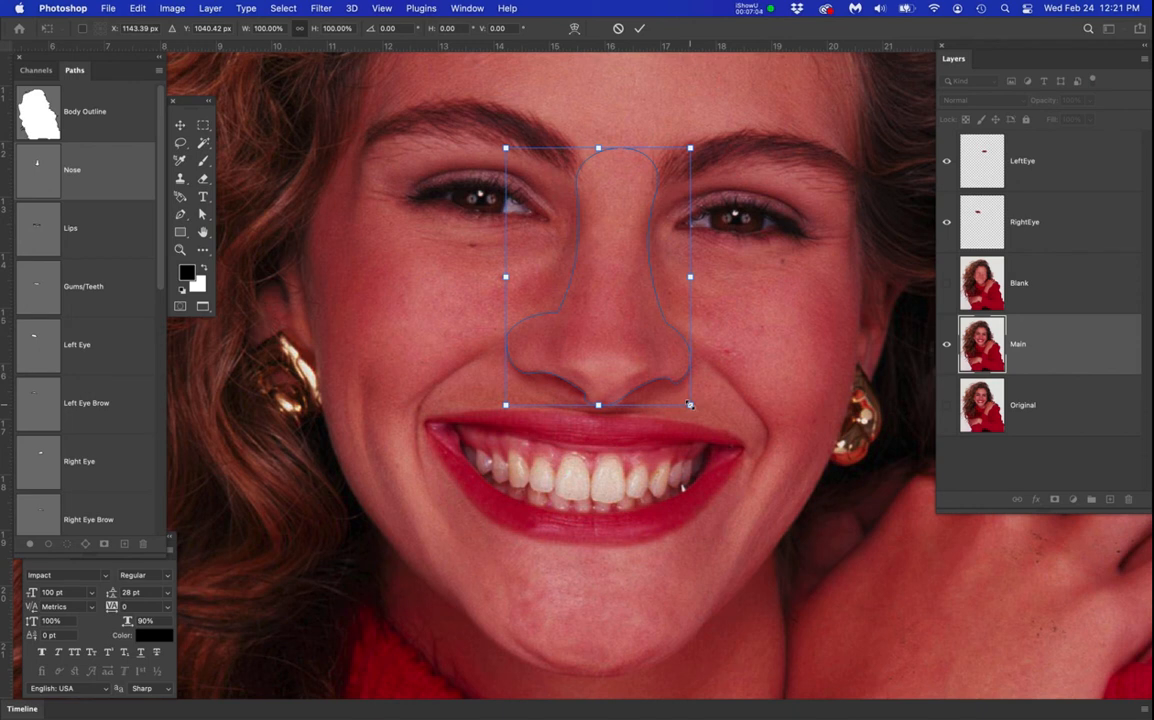
{"action": "left_click_drag", "start_coordinate": [689, 404], "coordinate": [707, 423]}
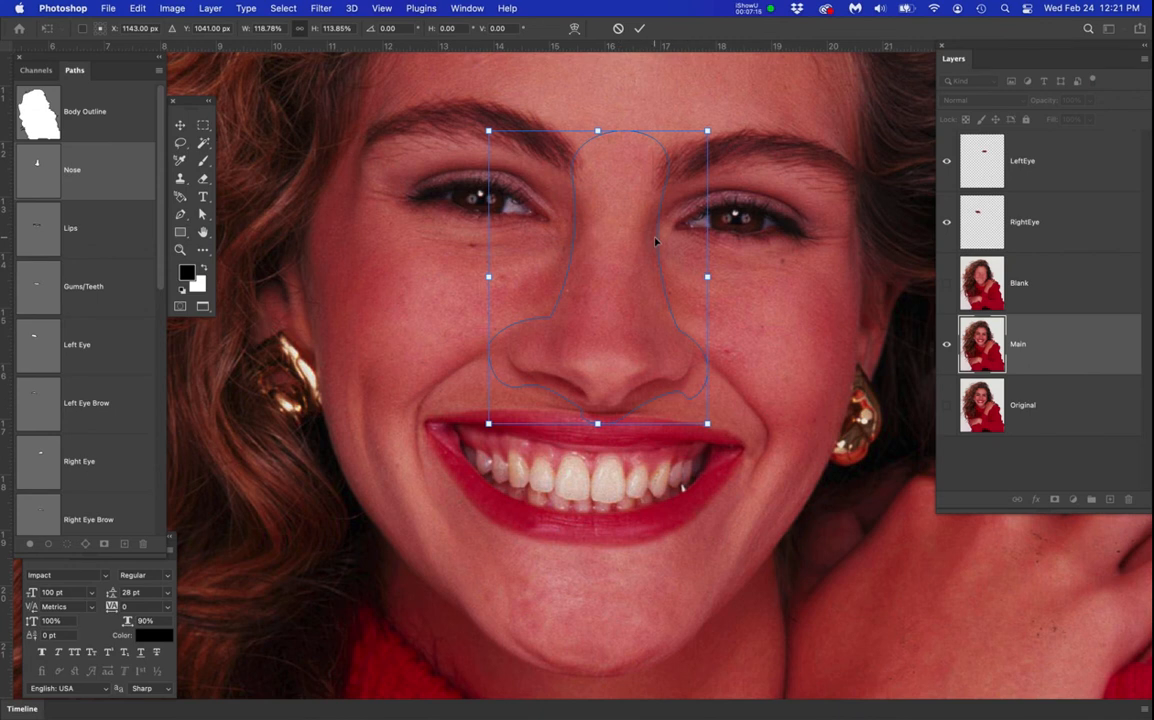
{"action": "key", "text": "Return"}
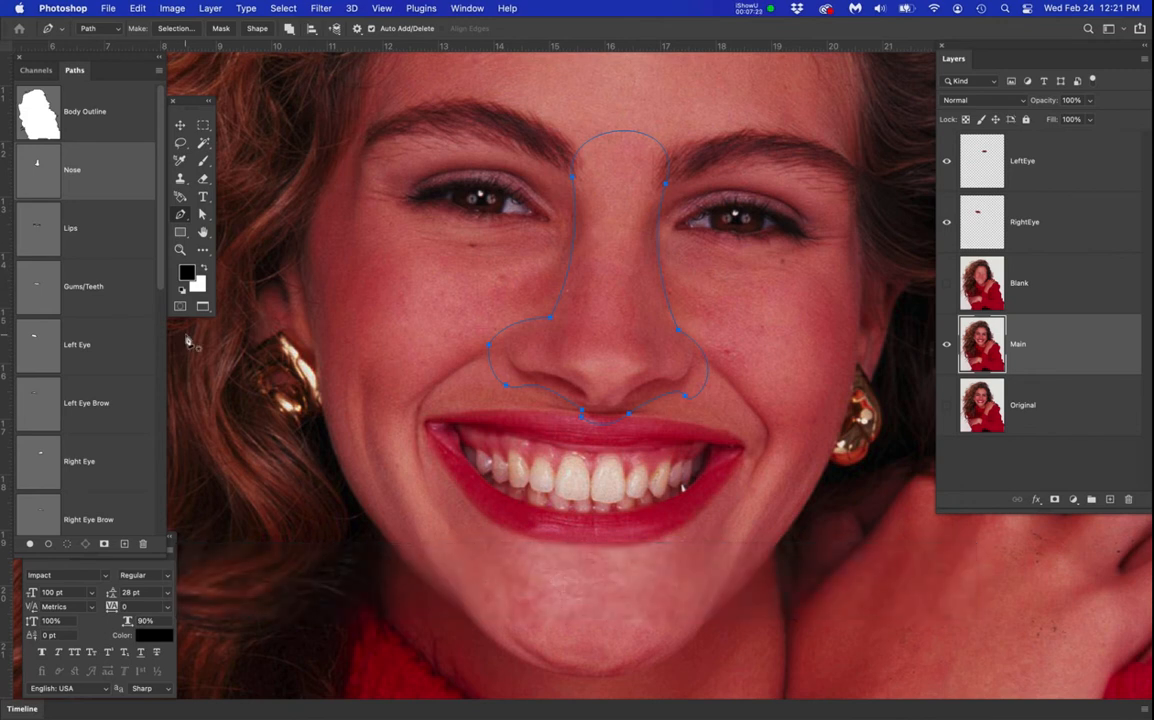
Load the enlarged Nose path as a selection and copy that area of the Main layer onto a new layer
{"action": "left_click", "coordinate": [38, 169], "text": "super"}
{"action": "left_click", "coordinate": [1078, 346]}
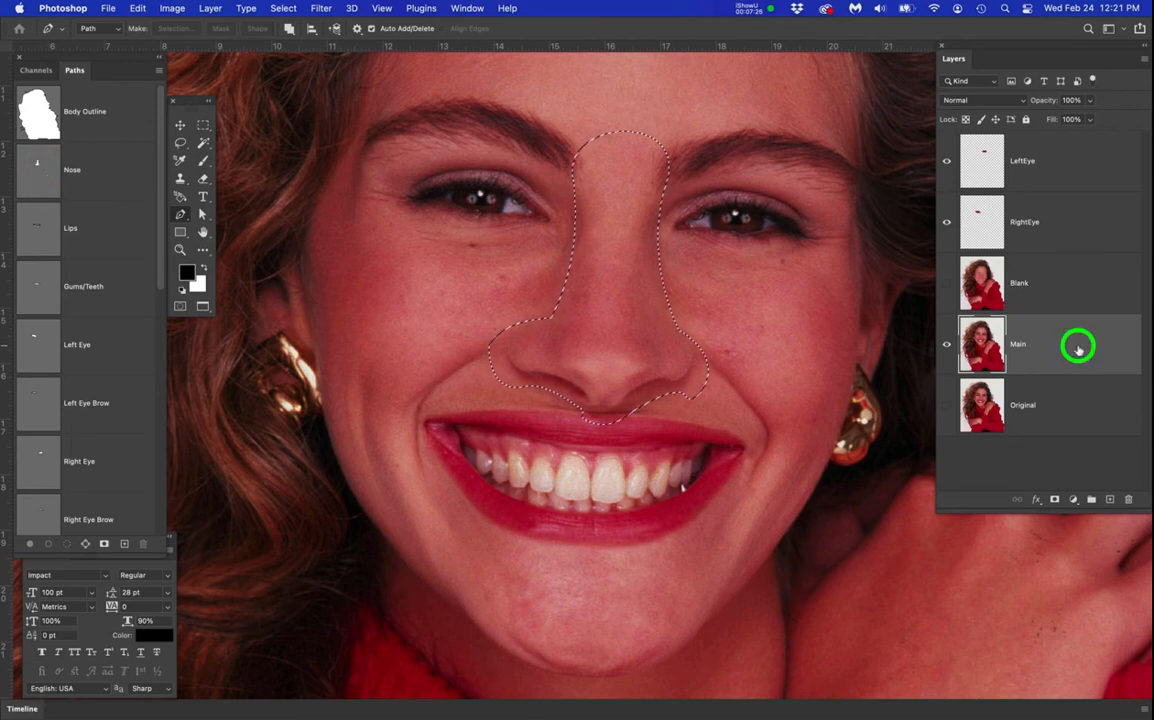
{"action": "key", "text": "super+j"}
Rename the copied nose's layer as Nose and move it between the RightEye and Blank layers
{"action": "double_click", "coordinate": [1030, 344]}
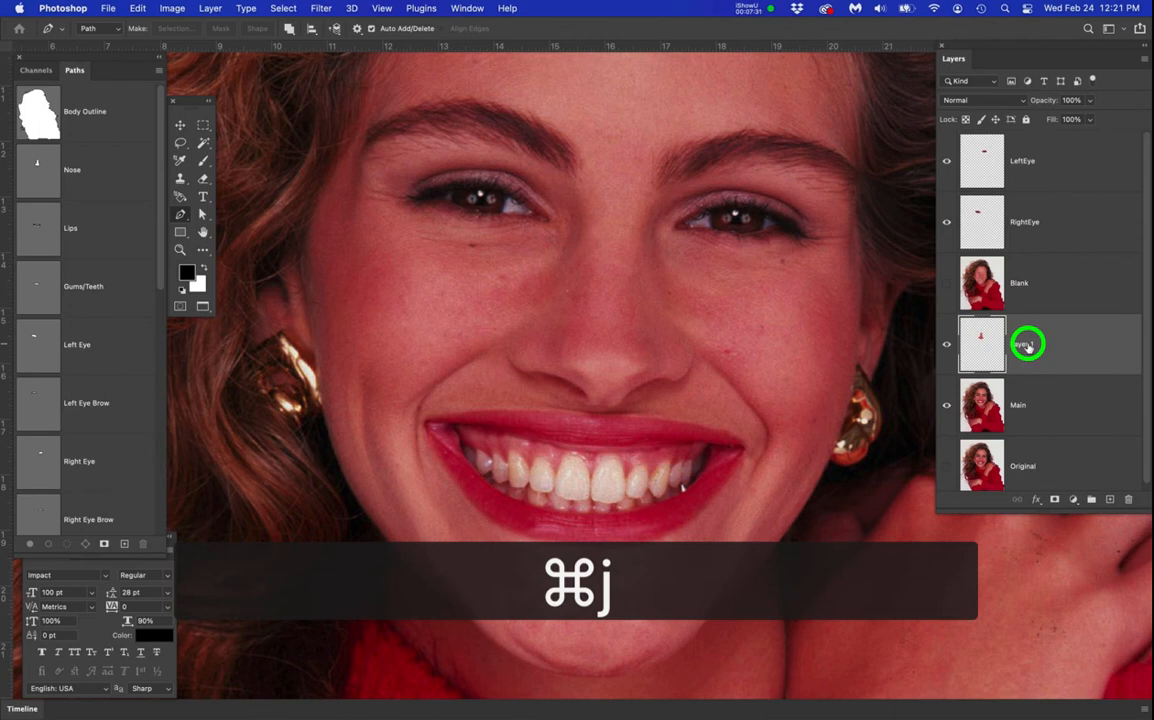
{"action": "type", "text": "N"}
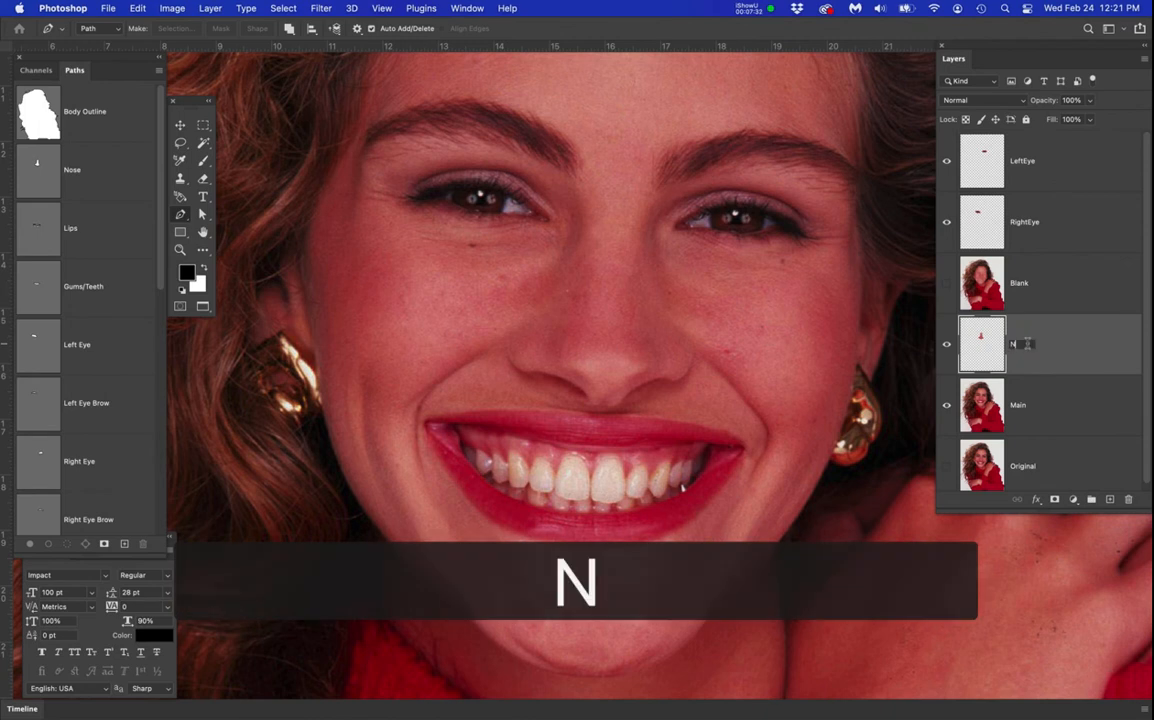
{"action": "type", "text": "ose"}
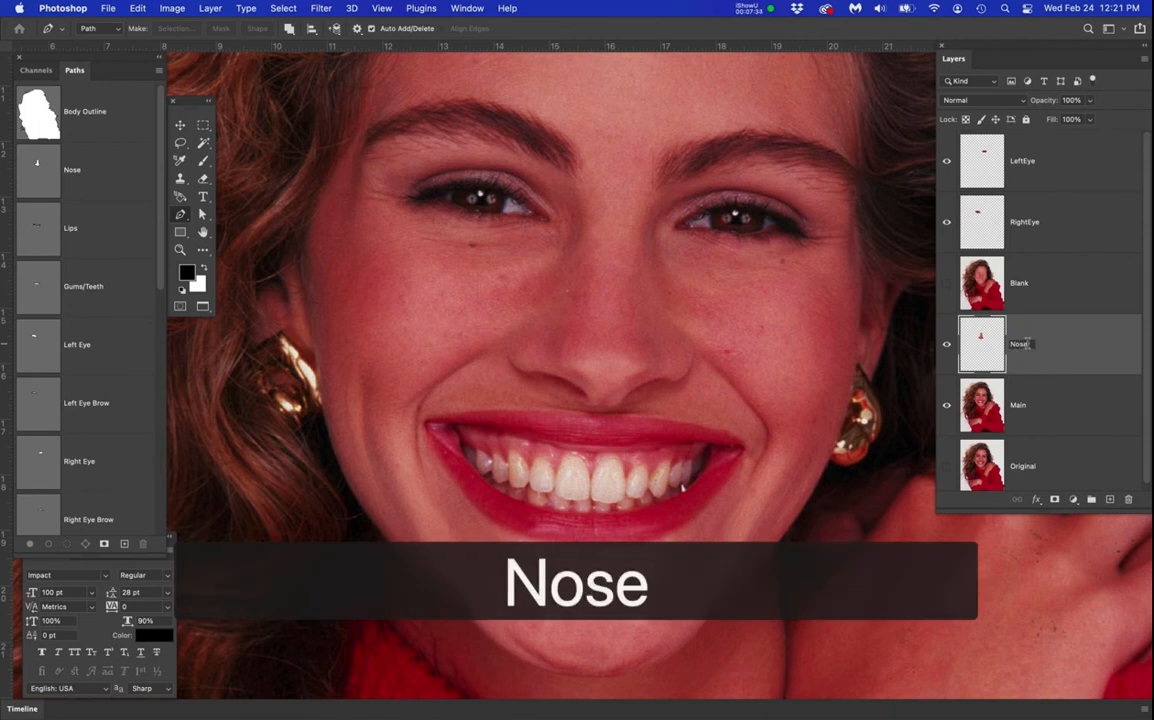
{"action": "key", "text": "Return"}
{"action": "left_click_drag", "start_coordinate": [1054, 350], "coordinate": [1043, 255]}
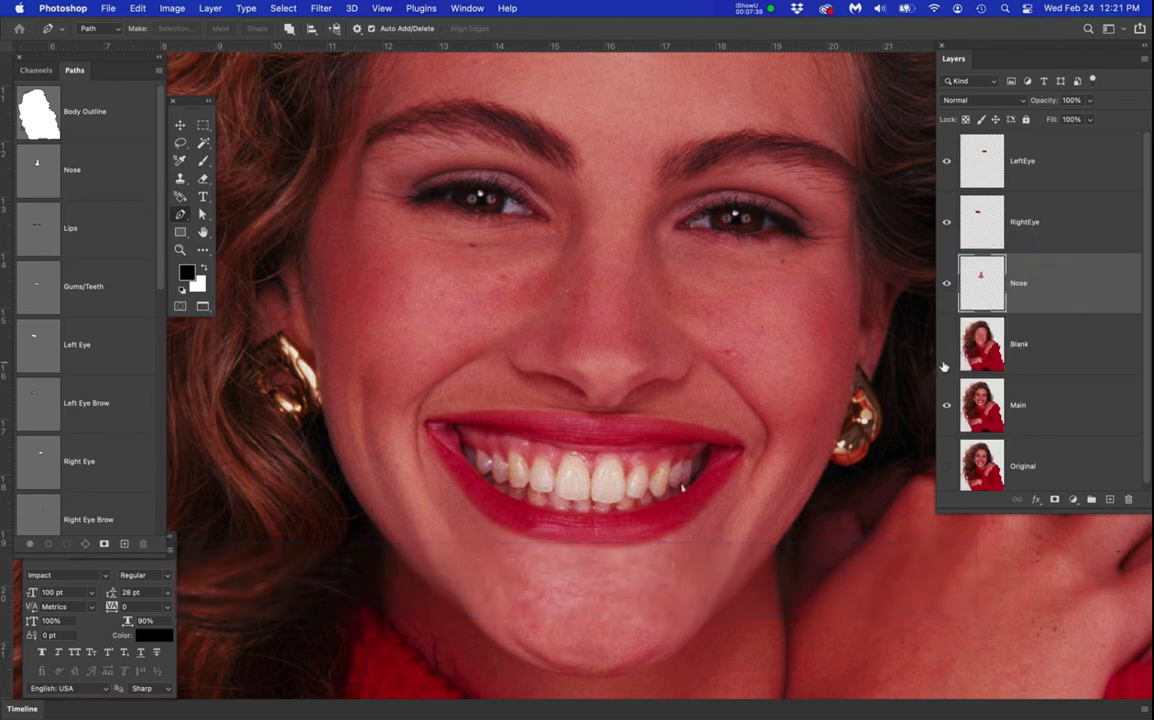
Hide the LeftEye and RightEye layers and show the Nose layer over the Blank layer
{"action": "left_click_drag", "start_coordinate": [948, 163], "coordinate": [944, 290]}
{"action": "left_click", "coordinate": [945, 346]}
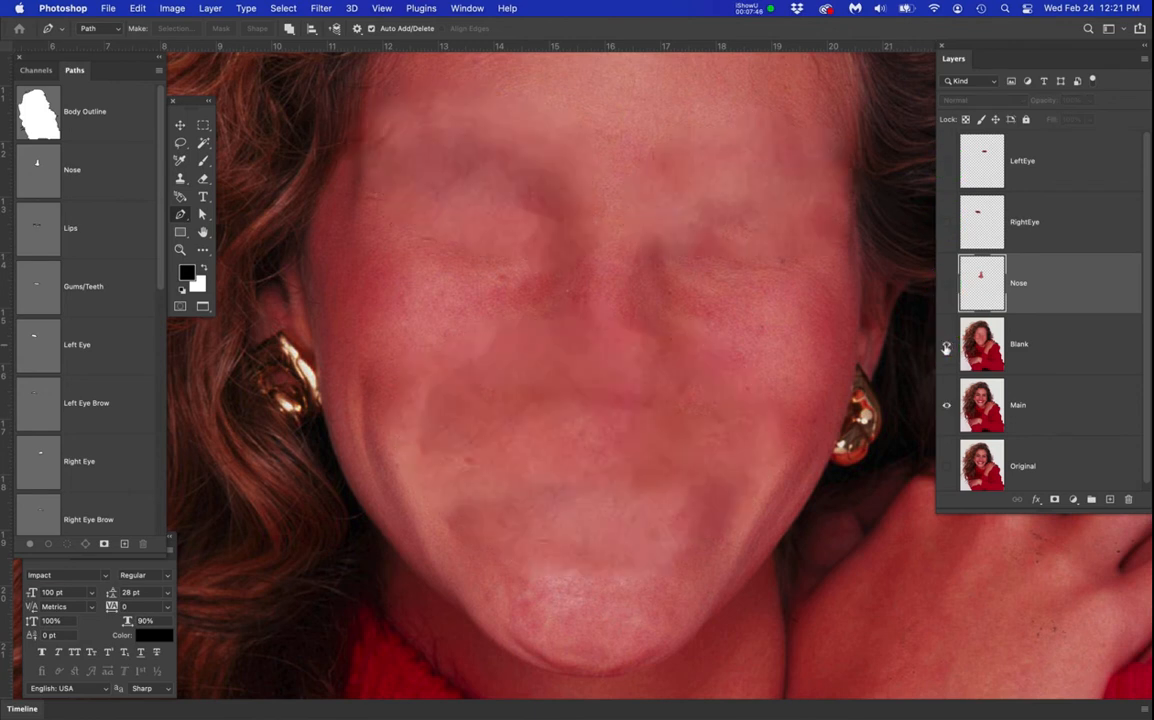
{"action": "left_click", "coordinate": [945, 284]}
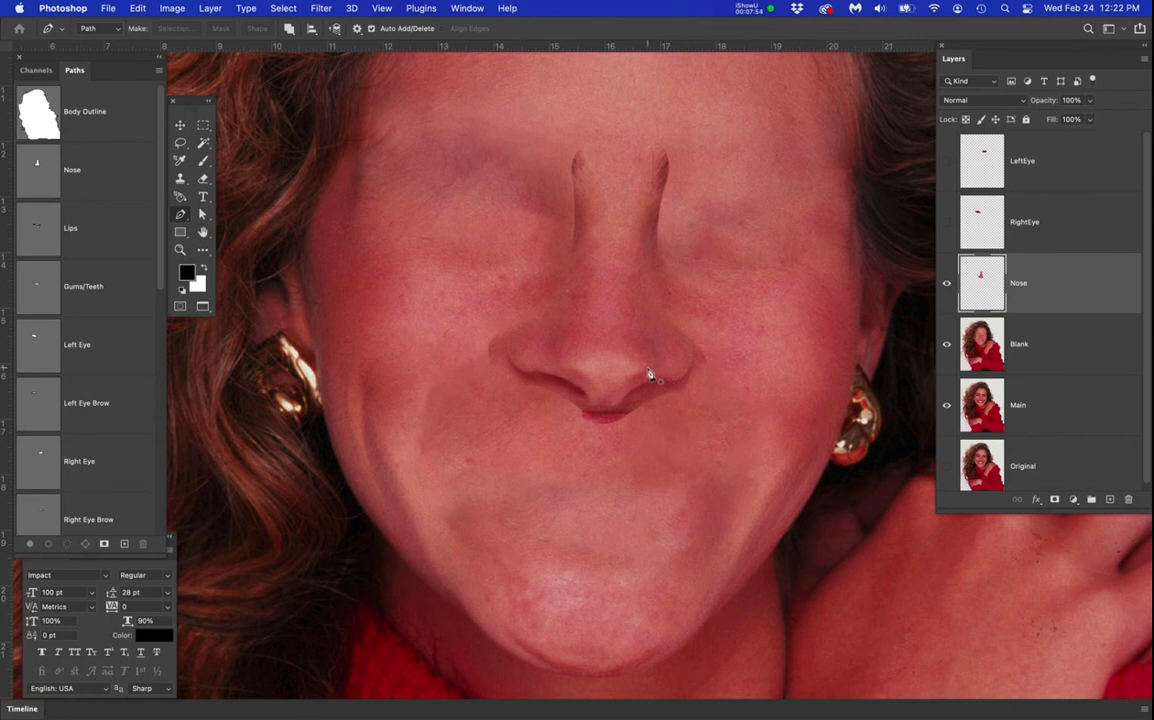
Scale the nose on the Nose layer down about its centre with Free Transform
{"action": "scroll", "coordinate": [645, 335], "scroll_direction": "up", "scroll_amount": 5}
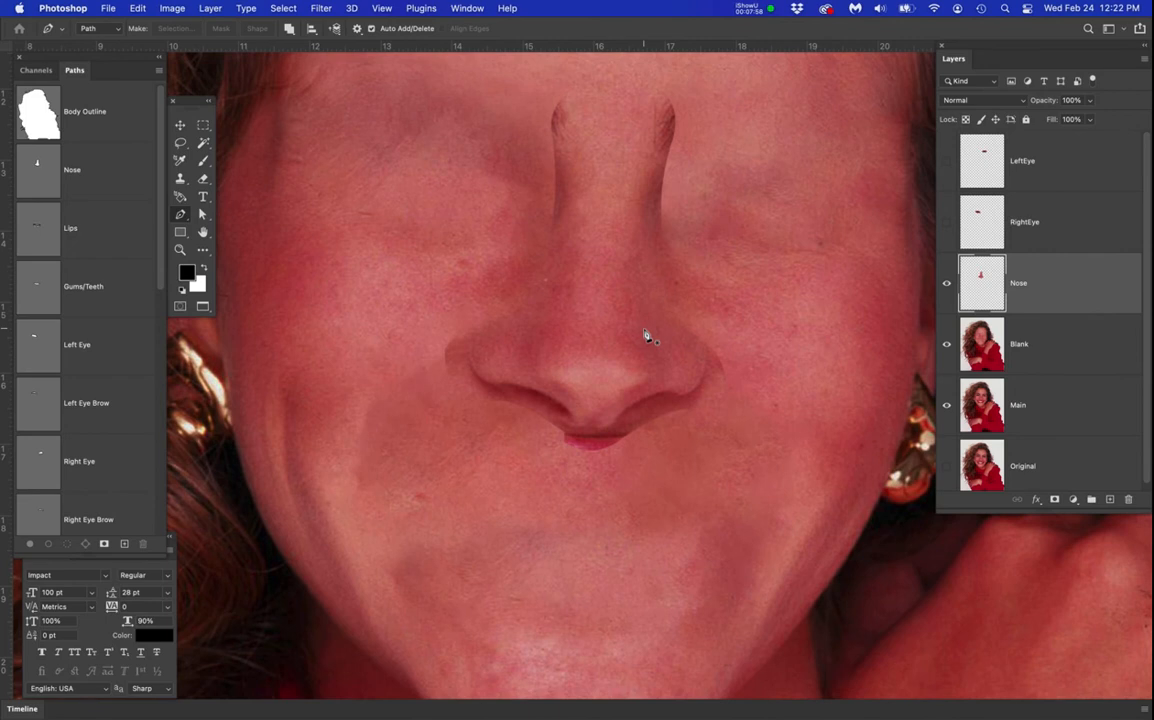
{"action": "left_click", "coordinate": [1059, 284]}
{"action": "left_click", "coordinate": [1074, 286]}
{"action": "key", "text": "super+t"}
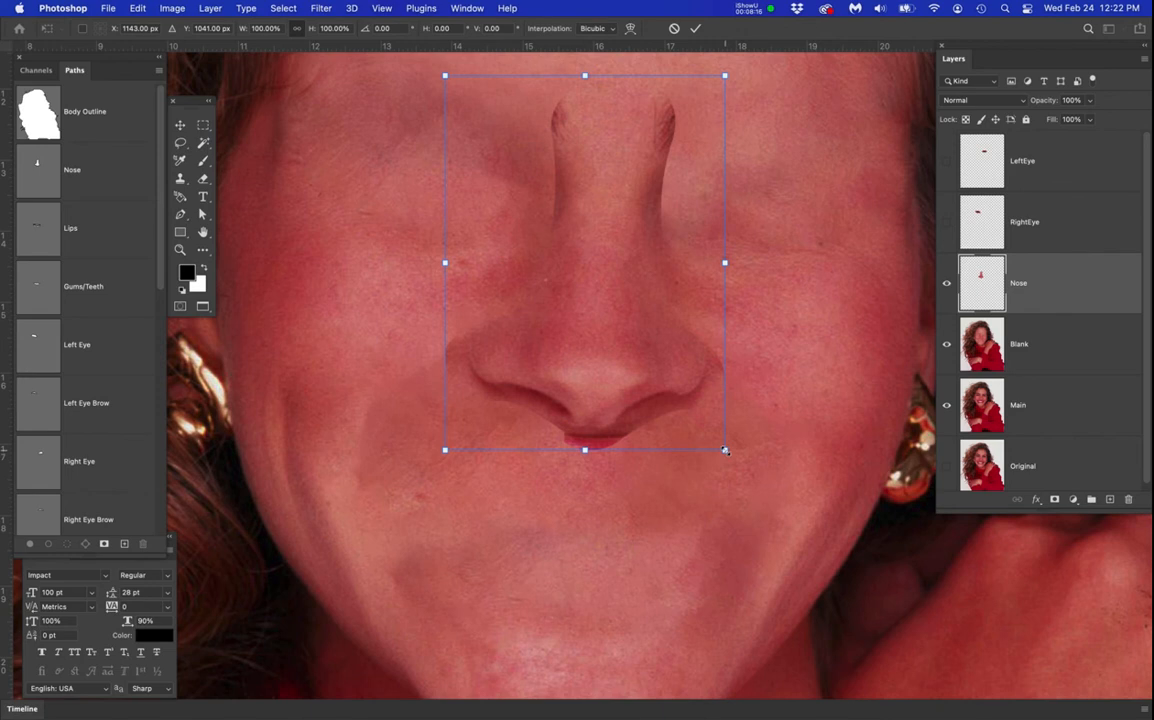
{"action": "left_click", "coordinate": [726, 451], "text": "alt"}
{"action": "left_click_drag", "start_coordinate": [725, 451], "coordinate": [690, 411]}
{"action": "key", "text": "Return"}
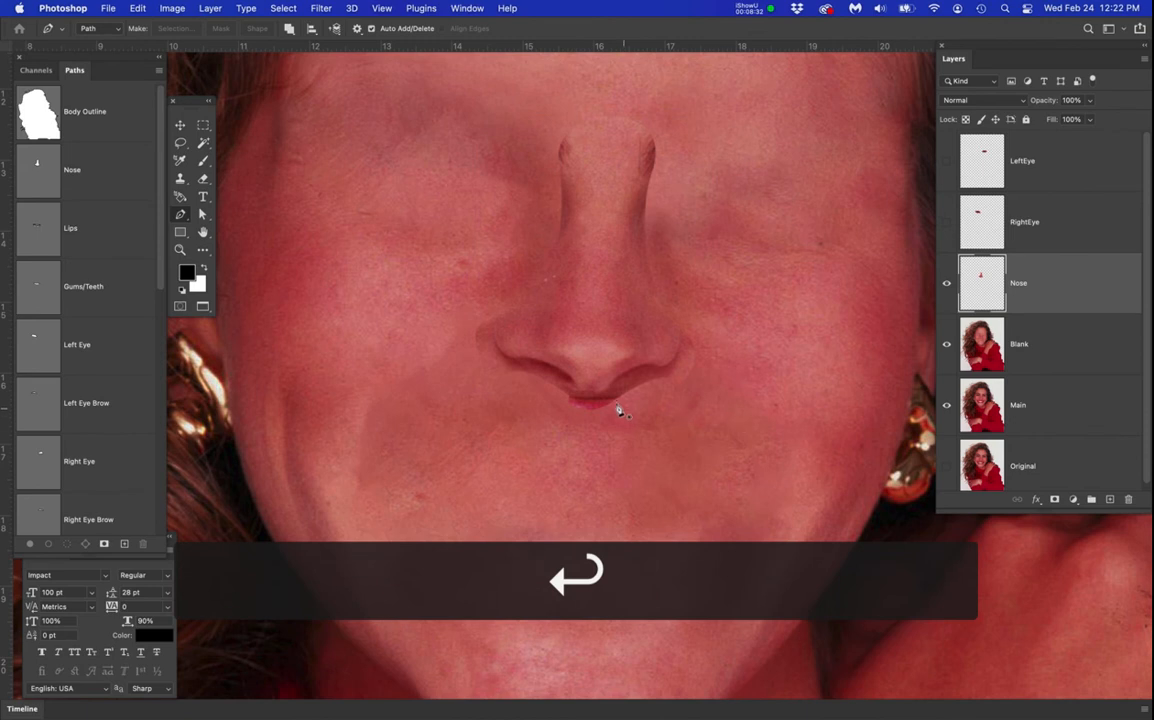
Add a white layer mask to the Nose layer
{"action": "scroll", "coordinate": [613, 353], "scroll_direction": "up", "scroll_amount": 3}
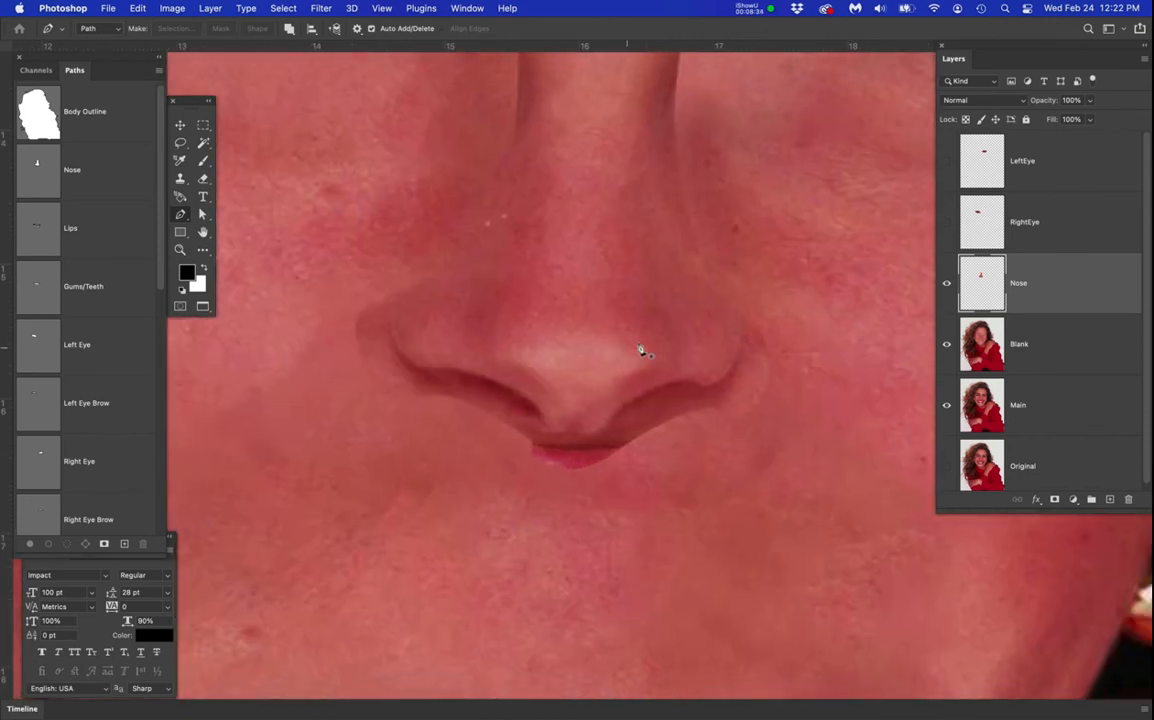
{"action": "left_click", "coordinate": [639, 499], "text": "alt"}
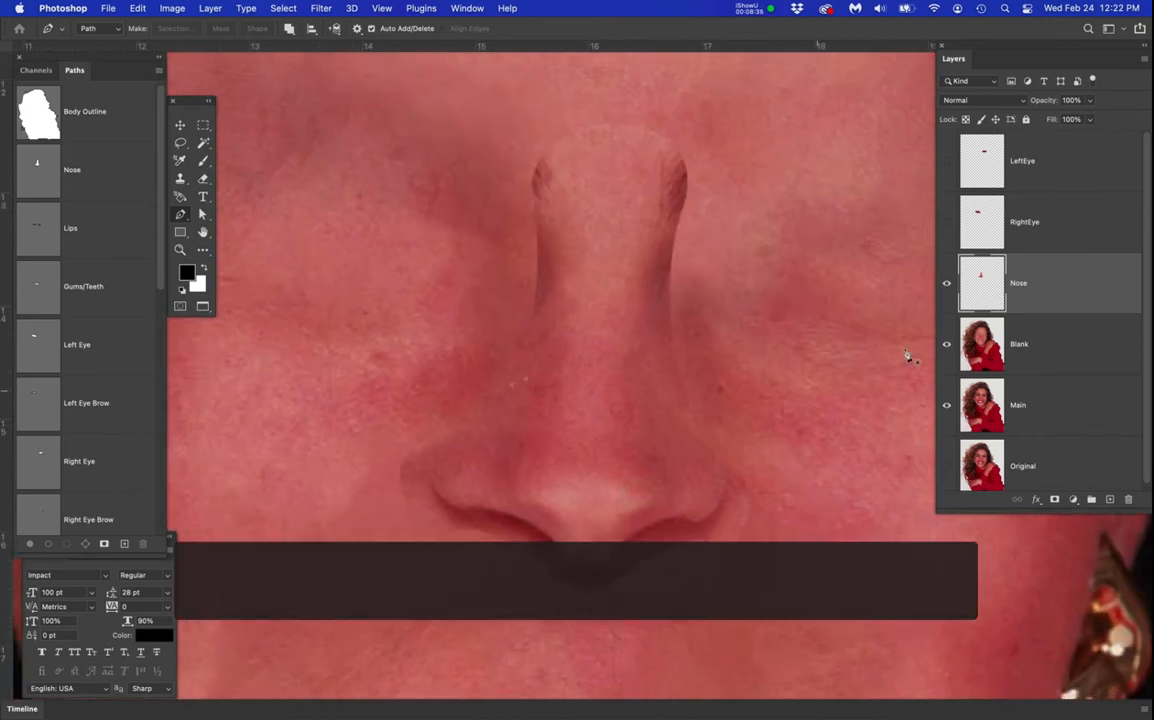
{"action": "left_click", "coordinate": [1066, 285]}
{"action": "left_click", "coordinate": [1054, 499]}
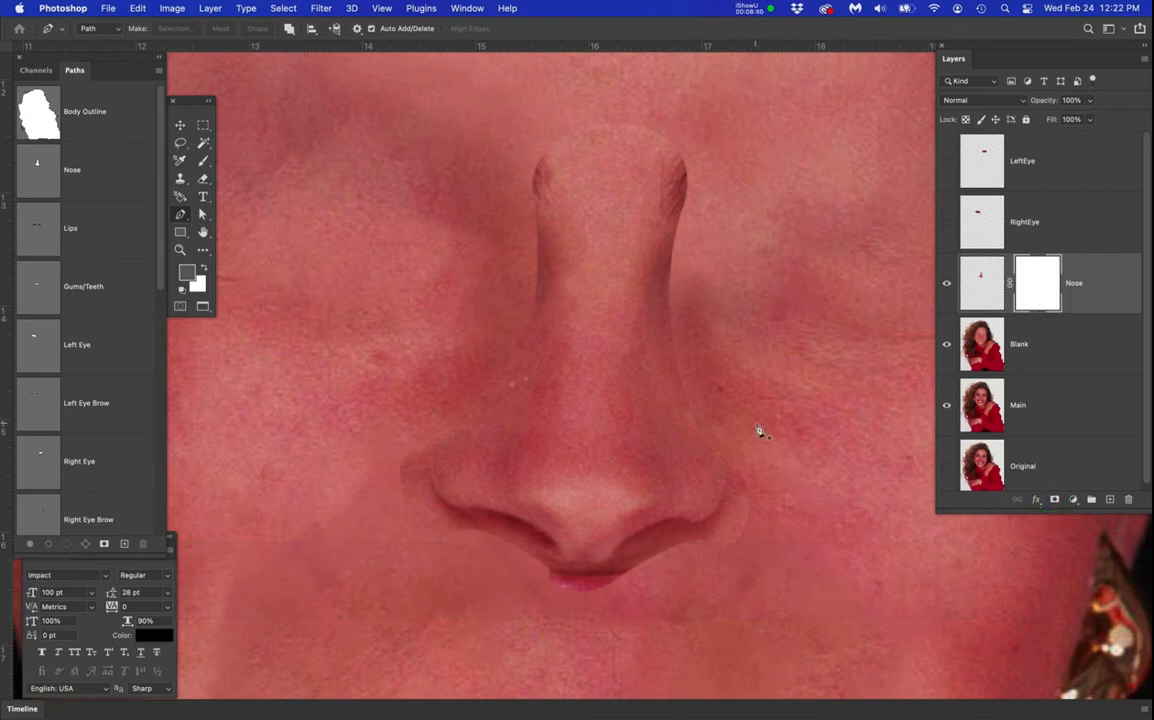
Take the Brush tool and shrink the brush to 35 px for work on the Nose layer mask
{"action": "key", "text": "b"}
{"action": "key", "text": "bracketleft"}
{"action": "key", "text": "bracketleft"}
{"action": "key", "text": "bracketleft"}
{"action": "key", "text": "bracketleft"}
{"action": "key", "text": "bracketleft"}
{"action": "key", "text": "bracketleft"}
{"action": "key", "text": "bracketleft"}
{"action": "key", "text": "bracketleft"}
{"action": "key", "text": "bracketleft"}
{"action": "key", "text": "bracketleft"}
{"action": "key", "text": "bracketleft"}
{"action": "key", "text": "bracketleft"}
{"action": "key", "text": "bracketleft"}
{"action": "key", "text": "bracketleft"}
{"action": "key", "text": "bracketleft"}
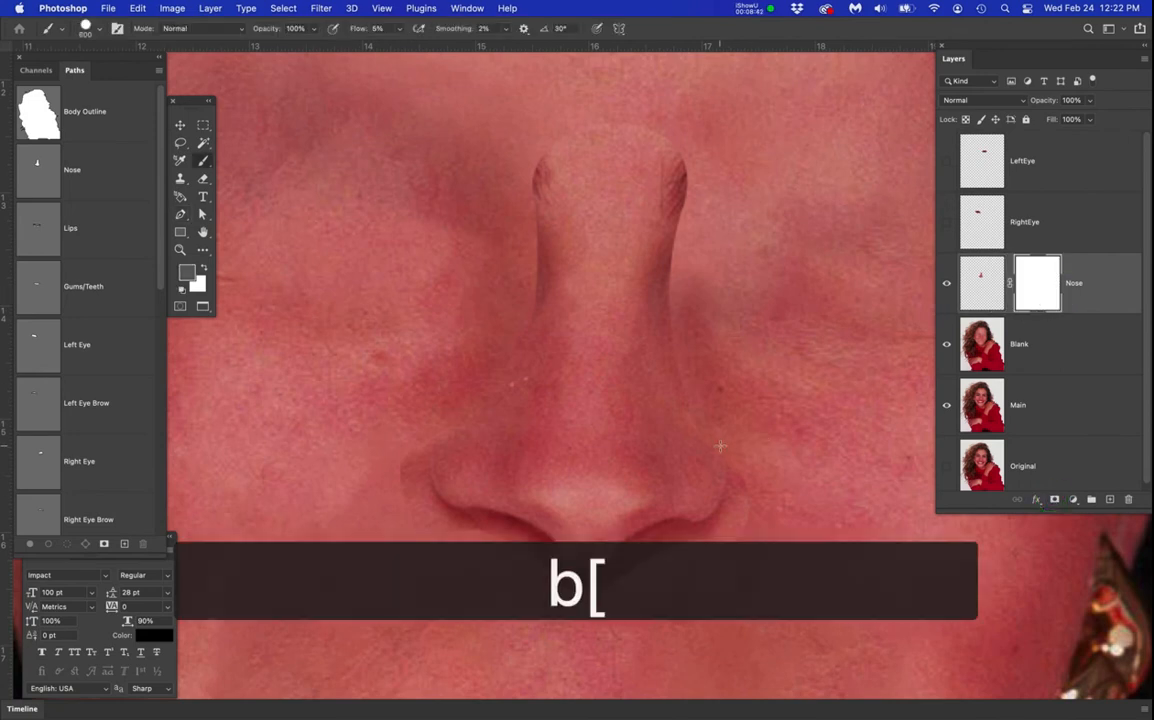
{"action": "key", "text": "bracketleft"}
{"action": "key", "text": "bracketleft"}
{"action": "key", "text": "bracketleft"}
{"action": "key", "text": "bracketleft"}
{"action": "key", "text": "bracketleft"}
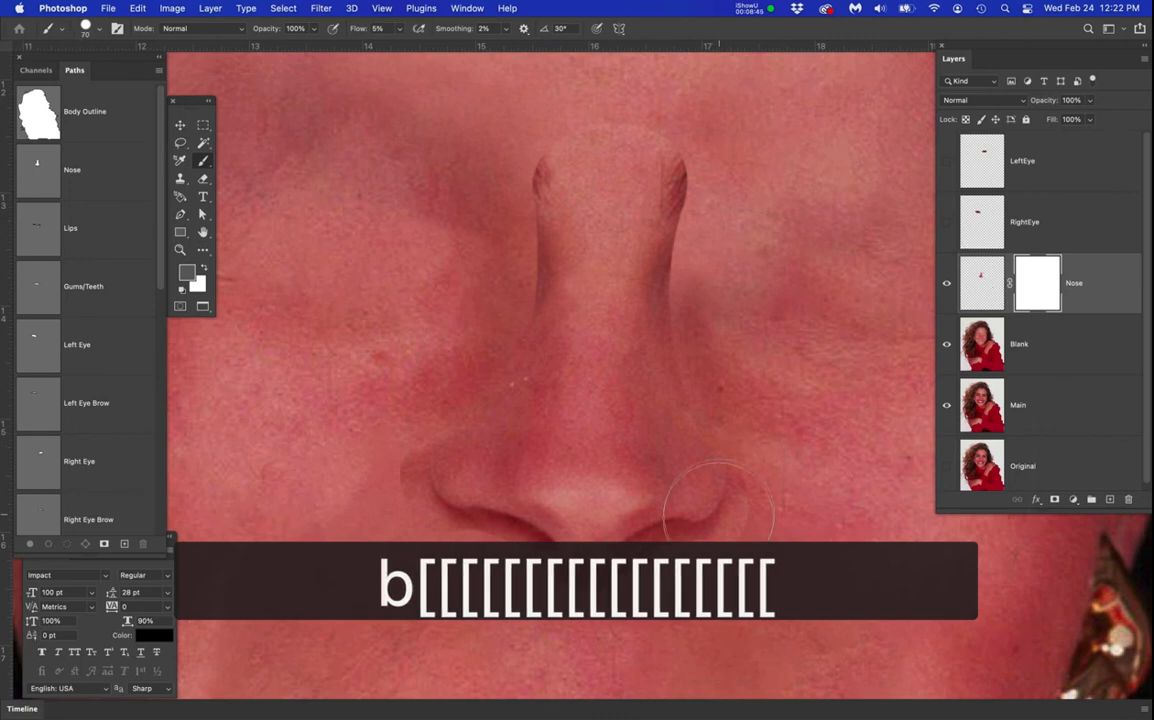
{"action": "key", "text": "bracketleft"}
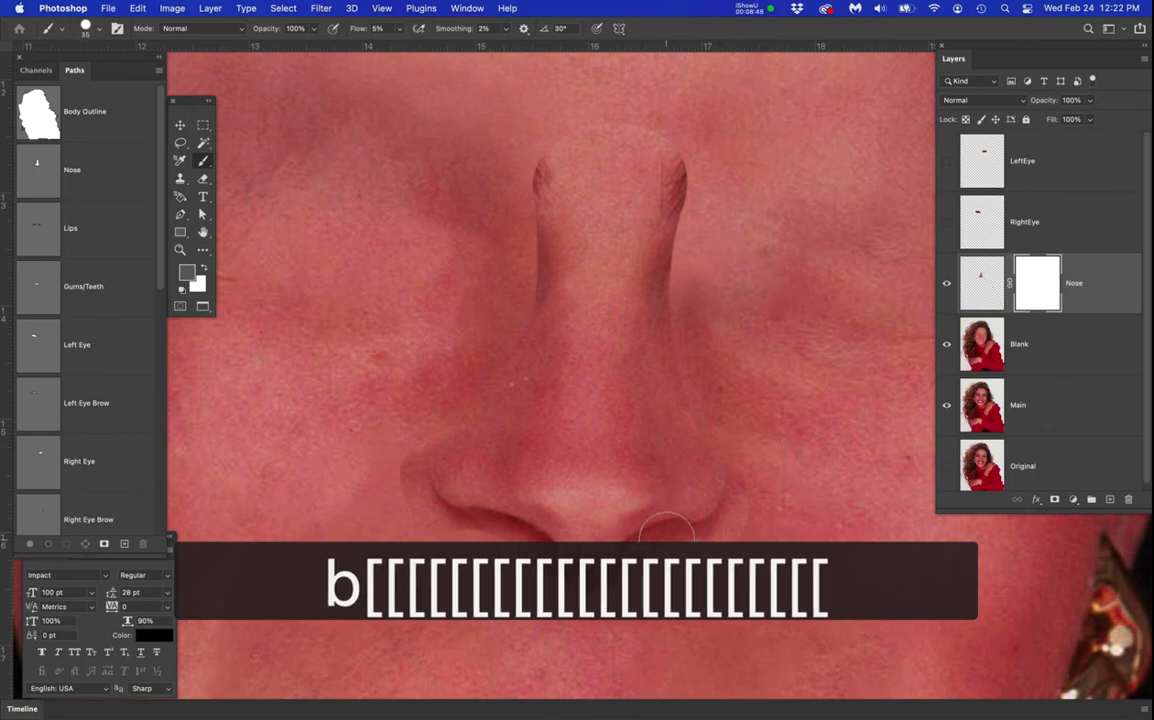
Set the foreground colour to black and enlarge the brush to 45 px
{"action": "left_click", "coordinate": [189, 275]}
{"action": "left_click_drag", "start_coordinate": [428, 223], "coordinate": [520, 317]}
{"action": "left_click", "coordinate": [640, 131]}
{"action": "key", "text": "bracketright"}
{"action": "key", "text": "bracketright"}
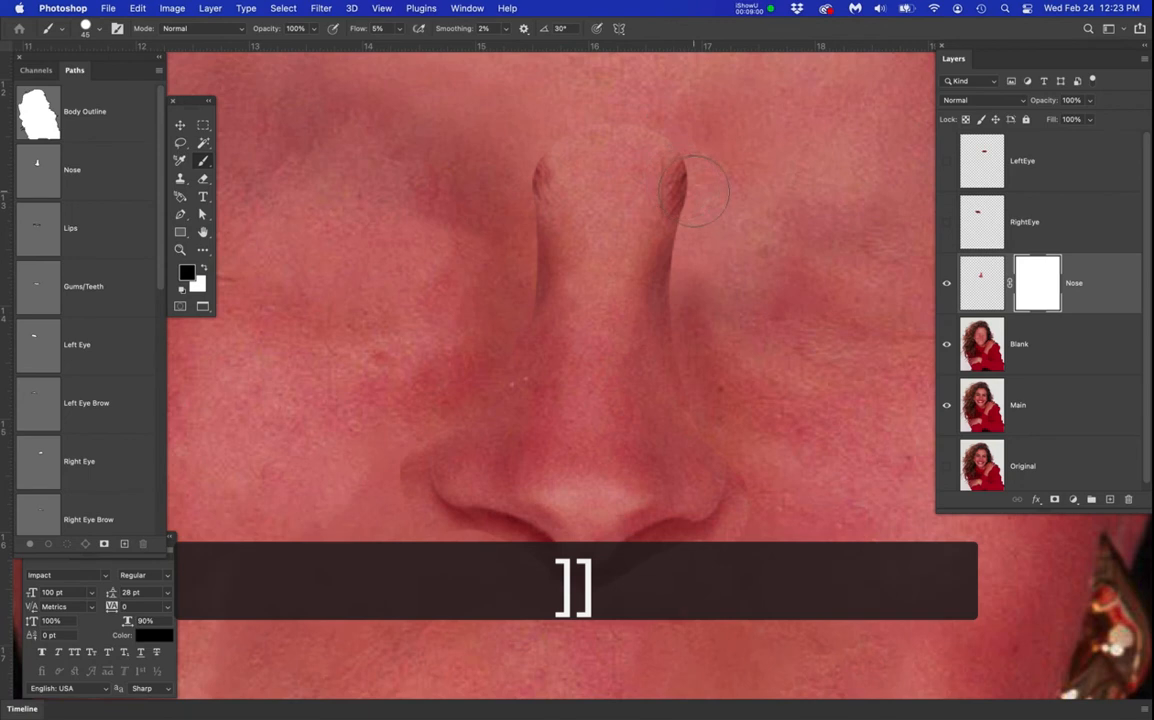
Set the brush flow to 10% and its hardness to 15%
{"action": "left_click", "coordinate": [367, 28]}
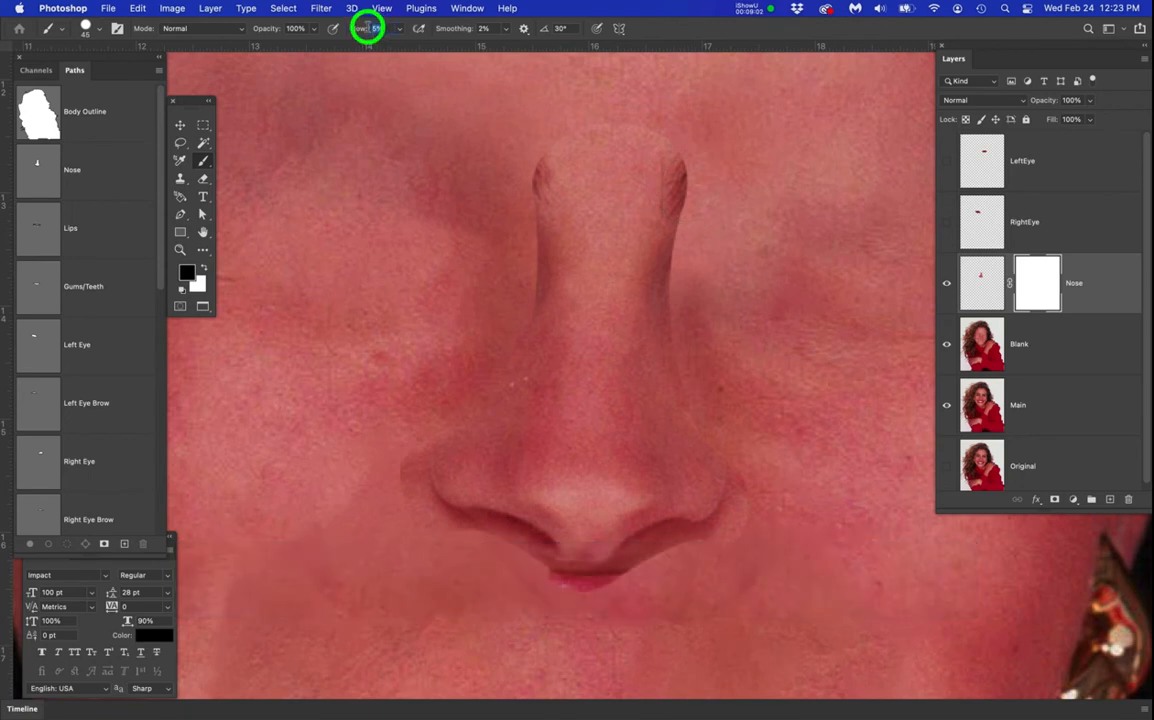
{"action": "type", "text": "10"}
{"action": "key", "text": "Return"}
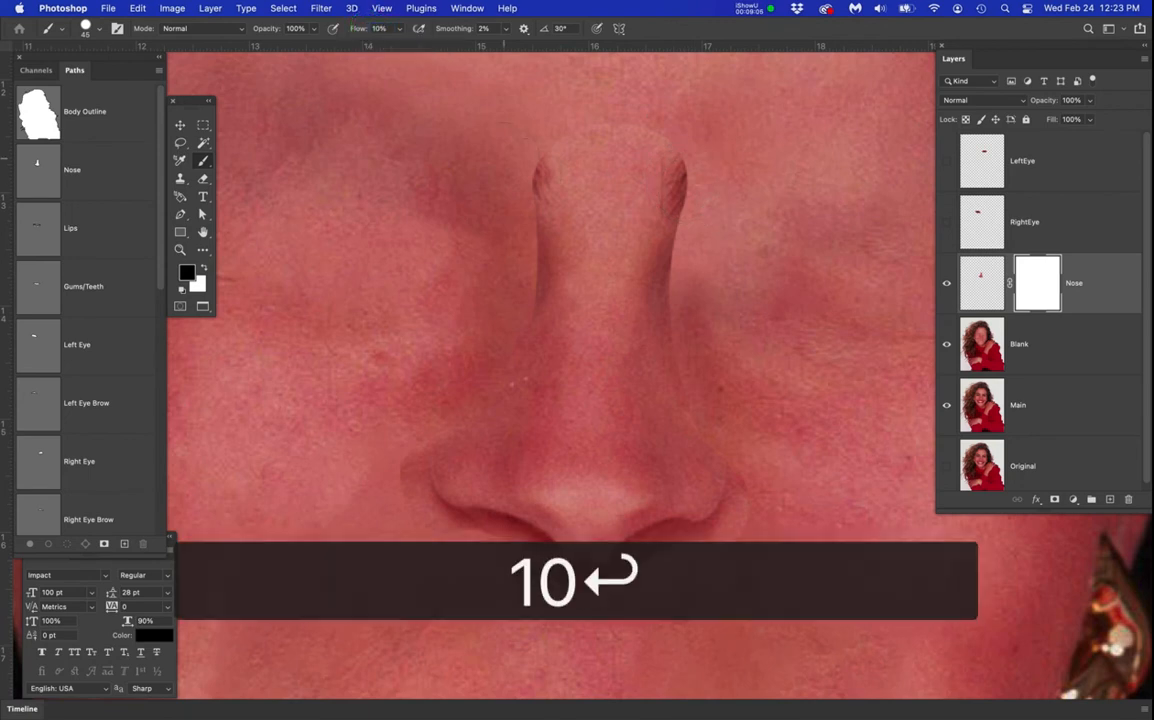
{"action": "right_click", "coordinate": [613, 227]}
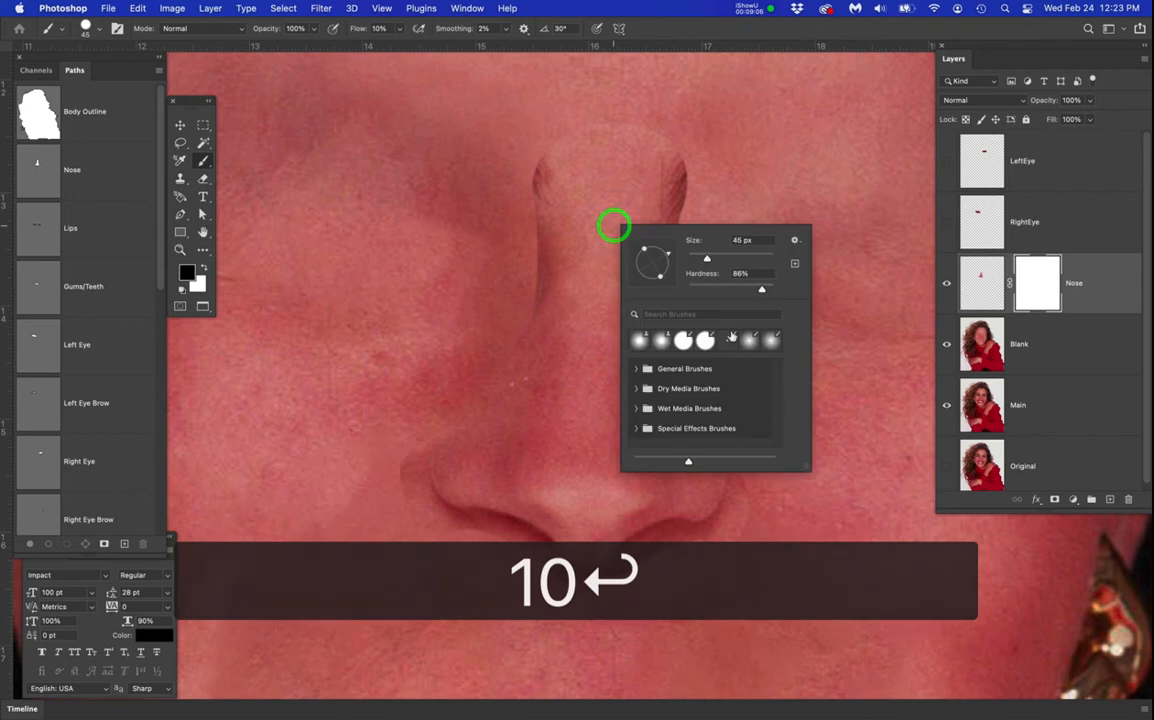
{"action": "left_click_drag", "start_coordinate": [762, 291], "coordinate": [701, 292]}
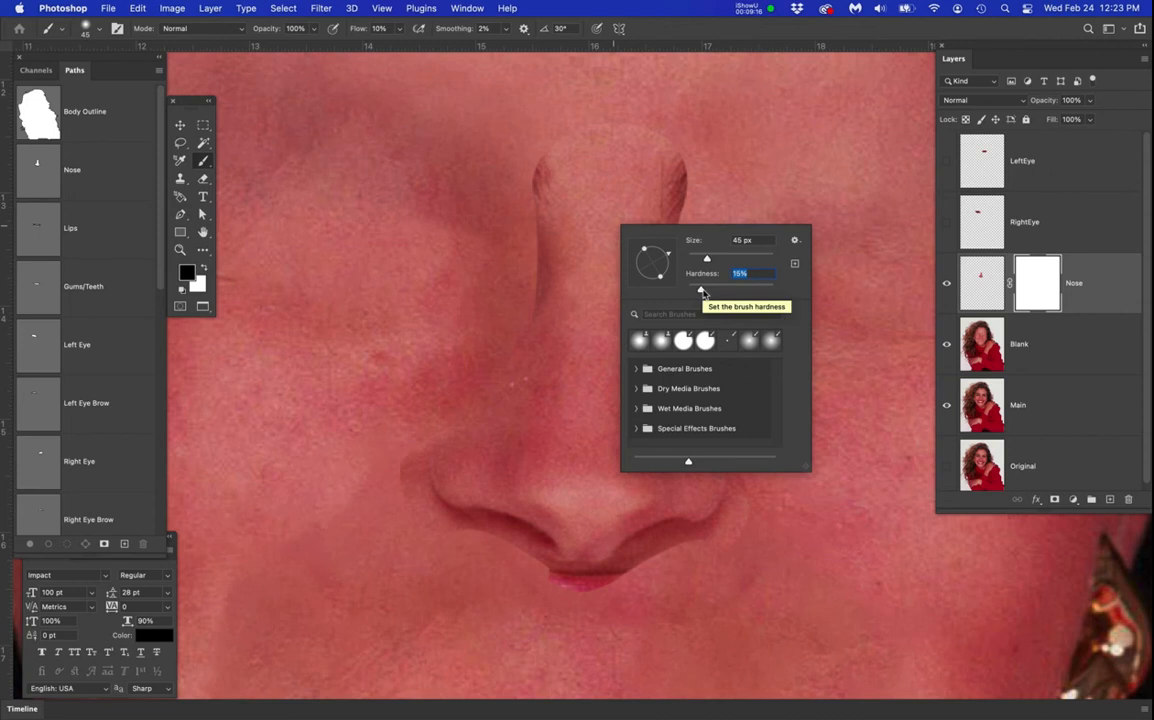
{"action": "key", "text": "Return"}
Paint black on the Nose mask to blend the bridge's upper end and side edges into the blank face
{"action": "left_click", "coordinate": [704, 163]}
{"action": "mouse_move", "coordinate": [704, 163]}
{"action": "left_mouse_down"}
{"action": "mouse_move", "coordinate": [697, 210]}
{"action": "mouse_move", "coordinate": [705, 160]}
{"action": "mouse_move", "coordinate": [675, 149]}
{"action": "mouse_move", "coordinate": [692, 139]}
{"action": "mouse_move", "coordinate": [676, 216]}
{"action": "mouse_move", "coordinate": [680, 271]}
{"action": "mouse_move", "coordinate": [698, 269]}
{"action": "mouse_move", "coordinate": [685, 311]}
{"action": "mouse_move", "coordinate": [689, 257]}
{"action": "mouse_move", "coordinate": [718, 220]}
{"action": "mouse_move", "coordinate": [713, 128]}
{"action": "mouse_move", "coordinate": [674, 85]}
{"action": "mouse_move", "coordinate": [593, 109]}
{"action": "mouse_move", "coordinate": [621, 112]}
{"action": "mouse_move", "coordinate": [566, 131]}
{"action": "mouse_move", "coordinate": [518, 188]}
{"action": "mouse_move", "coordinate": [532, 222]}
{"action": "mouse_move", "coordinate": [512, 300]}
{"action": "mouse_move", "coordinate": [525, 182]}
{"action": "mouse_move", "coordinate": [546, 154]}
{"action": "mouse_move", "coordinate": [531, 321]}
{"action": "mouse_move", "coordinate": [518, 324]}
{"action": "mouse_move", "coordinate": [534, 245]}
{"action": "left_mouse_up"}
{"action": "left_click_drag", "start_coordinate": [680, 330], "coordinate": [703, 388]}
Set the brush size to 30 px and mask out the hard edge and lip remnant beneath the nose tip and nostrils
{"action": "key", "text": "bracketleft"}
{"action": "key", "text": "bracketleft"}
{"action": "key", "text": "bracketleft"}
{"action": "key", "text": "bracketleft"}
{"action": "key", "text": "bracketleft"}
{"action": "key", "text": "bracketleft"}
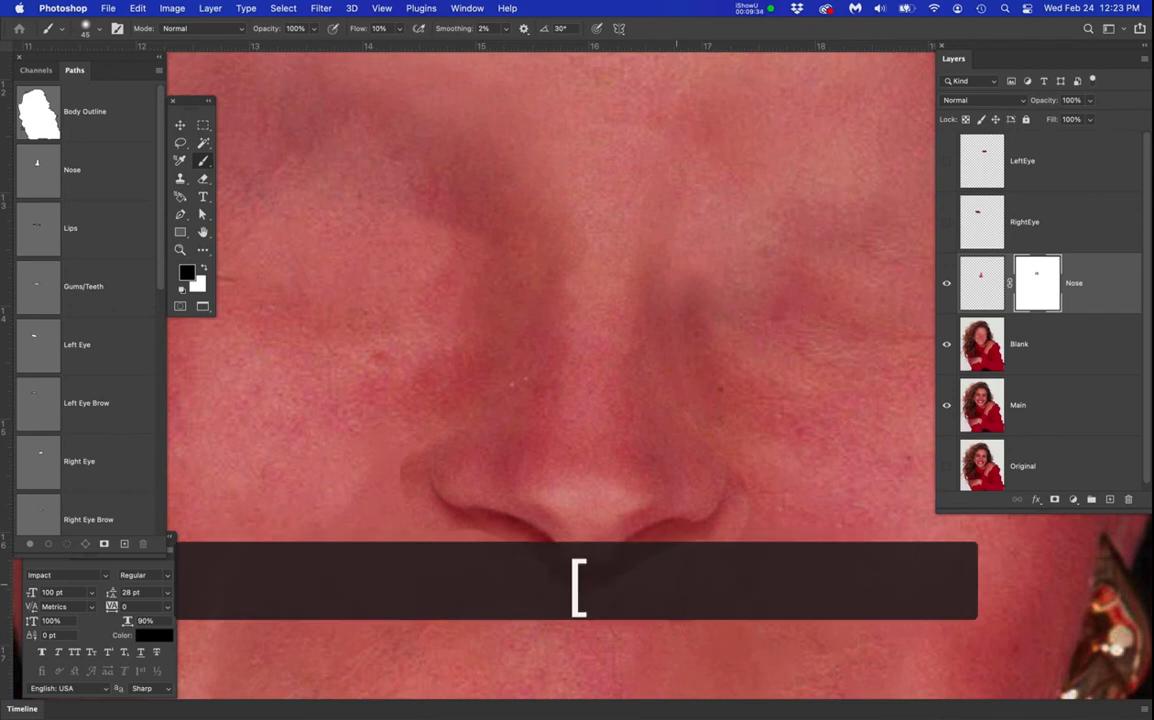
{"action": "scroll", "coordinate": [708, 535], "scroll_direction": "up", "scroll_amount": 2}
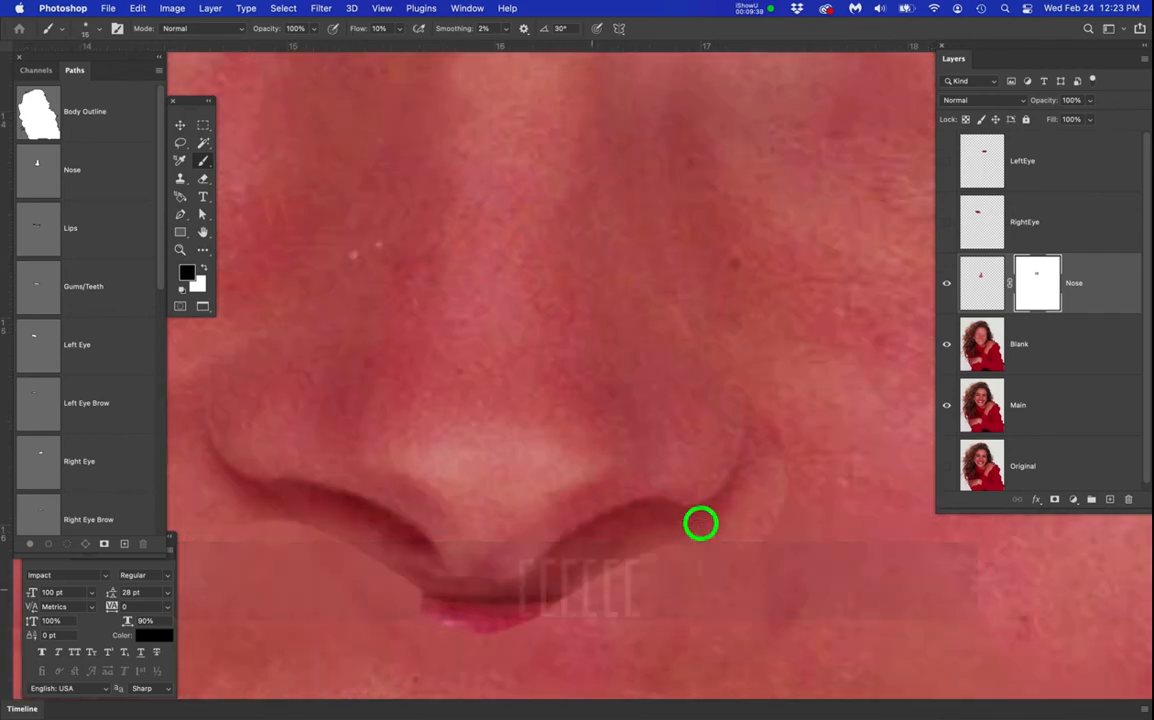
{"action": "key", "text": "bracketright"}
{"action": "key", "text": "bracketright"}
{"action": "key", "text": "bracketright"}
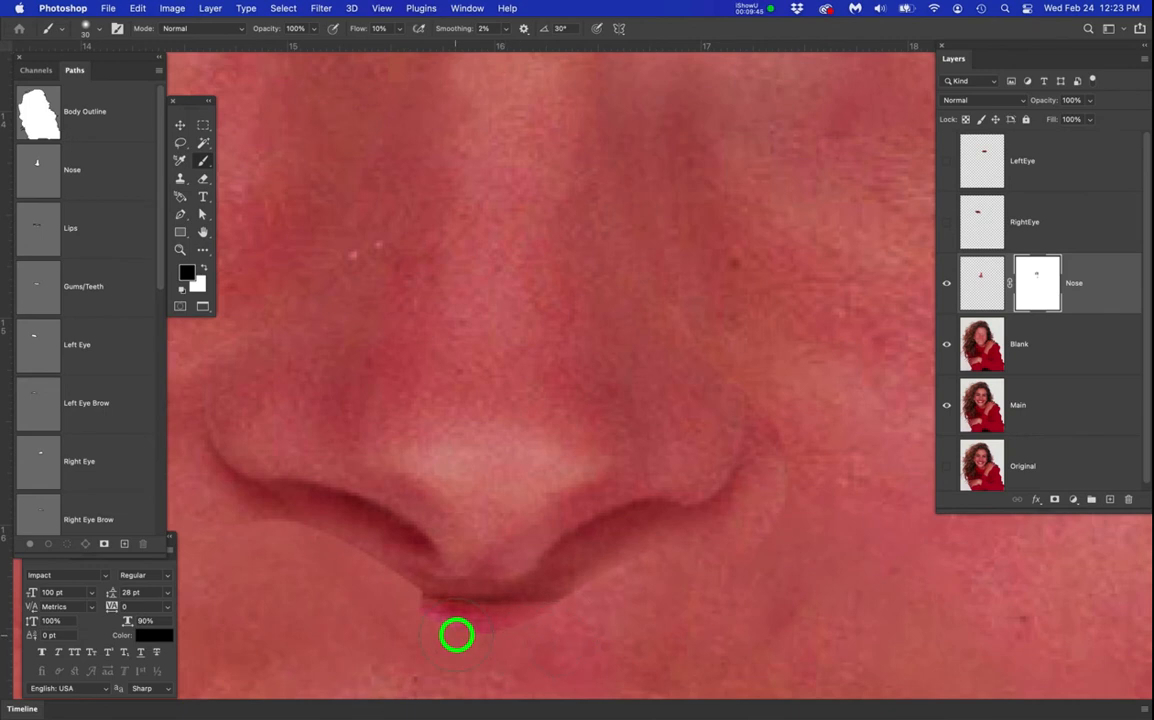
{"action": "scroll", "coordinate": [570, 640], "scroll_direction": "down", "scroll_amount": 2}
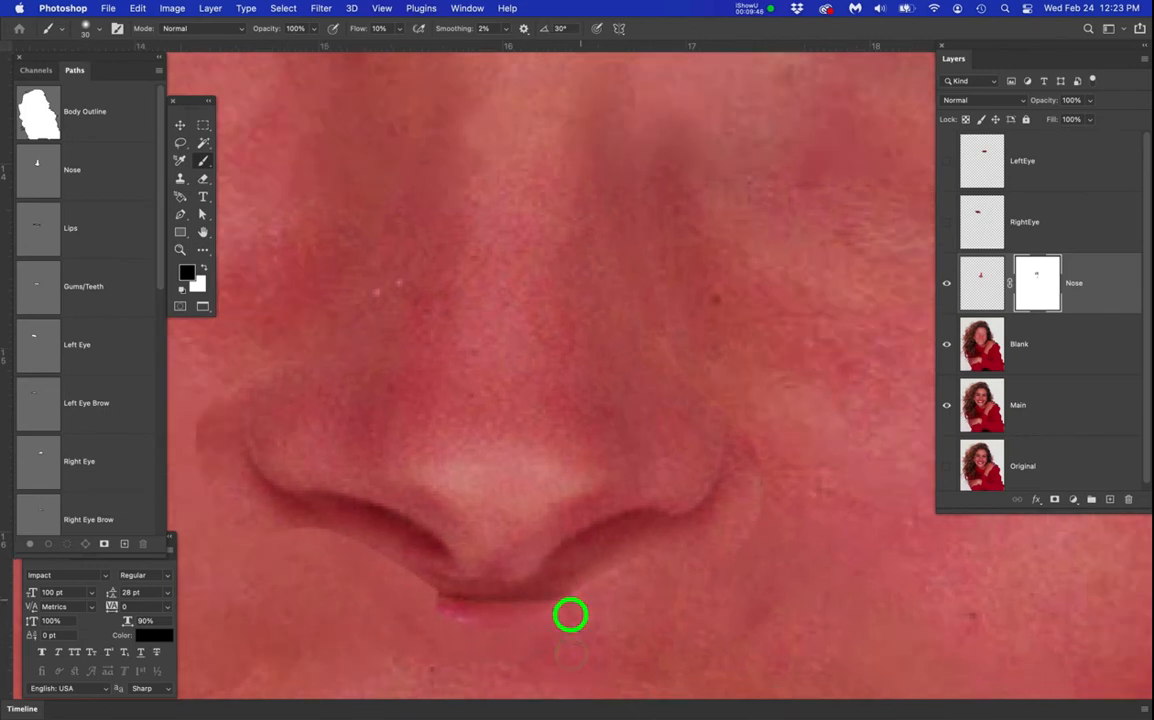
{"action": "mouse_move", "coordinate": [562, 605]}
{"action": "left_mouse_down"}
{"action": "mouse_move", "coordinate": [524, 629]}
{"action": "mouse_move", "coordinate": [437, 609]}
{"action": "mouse_move", "coordinate": [492, 628]}
{"action": "left_mouse_up"}
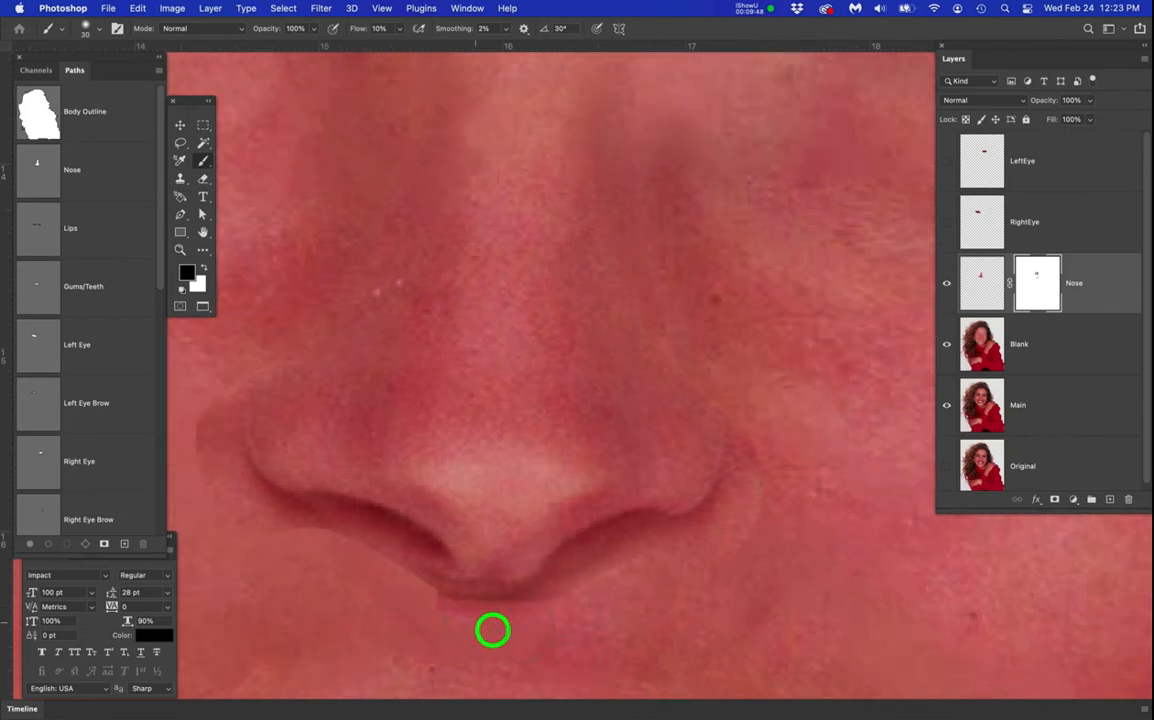
{"action": "mouse_move", "coordinate": [576, 634]}
{"action": "left_mouse_down"}
{"action": "mouse_move", "coordinate": [592, 628]}
{"action": "mouse_move", "coordinate": [487, 610]}
{"action": "mouse_move", "coordinate": [471, 621]}
{"action": "mouse_move", "coordinate": [558, 621]}
{"action": "mouse_move", "coordinate": [551, 600]}
{"action": "mouse_move", "coordinate": [554, 618]}
{"action": "mouse_move", "coordinate": [470, 622]}
{"action": "mouse_move", "coordinate": [438, 646]}
{"action": "mouse_move", "coordinate": [446, 654]}
{"action": "mouse_move", "coordinate": [394, 584]}
{"action": "mouse_move", "coordinate": [440, 617]}
{"action": "mouse_move", "coordinate": [361, 543]}
{"action": "mouse_move", "coordinate": [340, 549]}
{"action": "mouse_move", "coordinate": [381, 569]}
{"action": "mouse_move", "coordinate": [268, 531]}
{"action": "mouse_move", "coordinate": [374, 600]}
{"action": "left_mouse_up"}
Hide the Blank and Main layers to isolate the masked nose
{"action": "scroll", "coordinate": [645, 598], "scroll_direction": "left", "scroll_amount": 5}
{"action": "scroll", "coordinate": [645, 598], "scroll_direction": "up", "scroll_amount": 2}
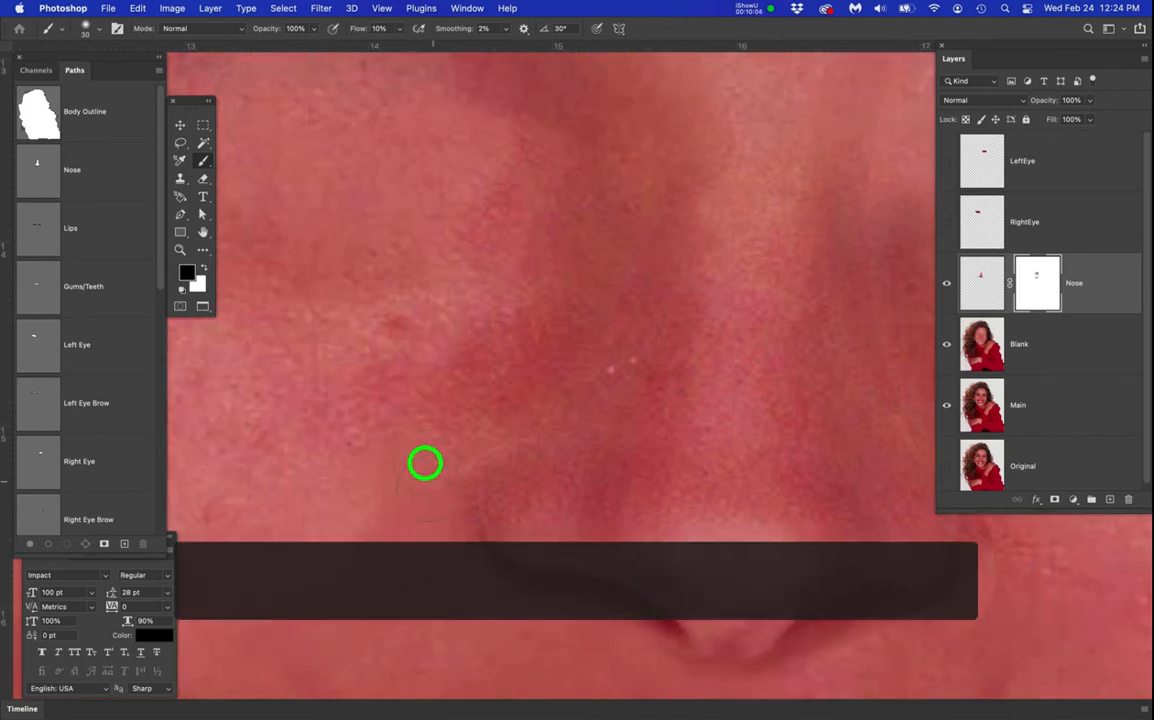
{"action": "left_click", "coordinate": [947, 344]}
{"action": "left_click", "coordinate": [947, 405]}
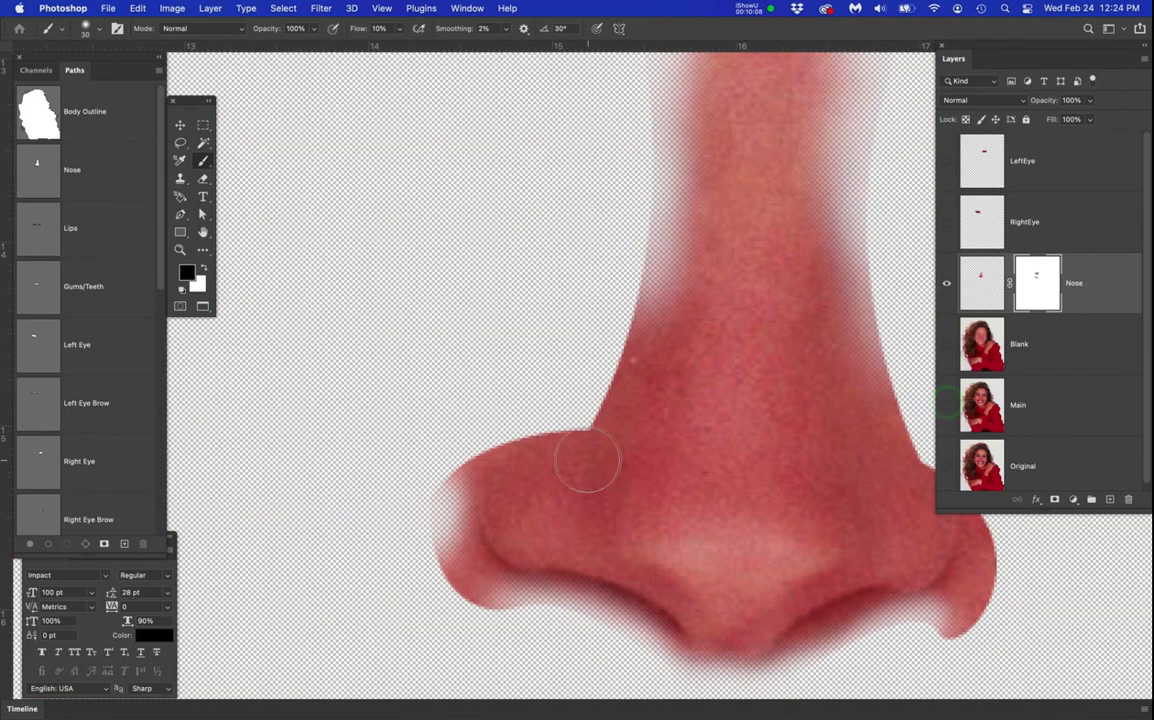
Paint black on the Nose mask to soften the leftover skin at the outer lower edges of both nostrils
{"action": "scroll", "coordinate": [590, 451], "scroll_direction": "down", "scroll_amount": 2}
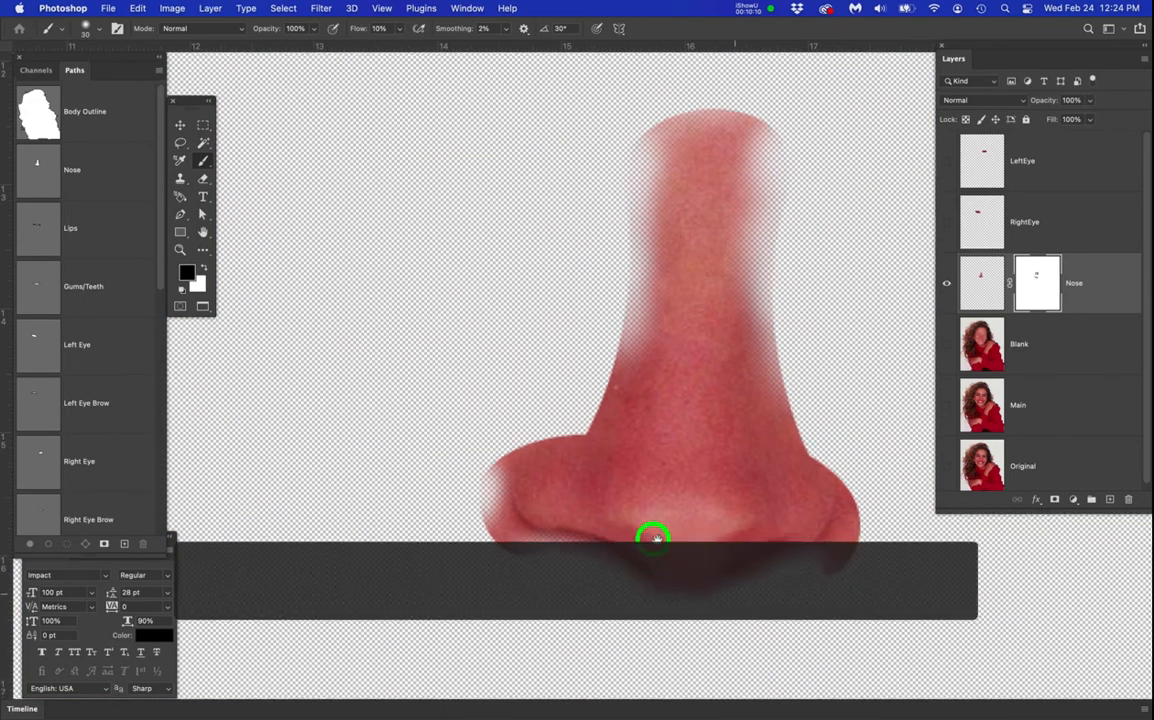
{"action": "scroll", "coordinate": [648, 540], "scroll_direction": "down", "scroll_amount": 3}
{"action": "scroll", "coordinate": [648, 540], "scroll_direction": "right", "scroll_amount": 3}
{"action": "left_click", "coordinate": [738, 528]}
{"action": "mouse_move", "coordinate": [738, 528]}
{"action": "left_mouse_down"}
{"action": "mouse_move", "coordinate": [786, 484]}
{"action": "mouse_move", "coordinate": [765, 477]}
{"action": "mouse_move", "coordinate": [781, 471]}
{"action": "mouse_move", "coordinate": [770, 456]}
{"action": "mouse_move", "coordinate": [778, 438]}
{"action": "mouse_move", "coordinate": [755, 510]}
{"action": "mouse_move", "coordinate": [737, 525]}
{"action": "mouse_move", "coordinate": [734, 513]}
{"action": "left_mouse_up"}
{"action": "mouse_move", "coordinate": [395, 482]}
{"action": "left_mouse_down"}
{"action": "mouse_move", "coordinate": [416, 507]}
{"action": "mouse_move", "coordinate": [374, 474]}
{"action": "mouse_move", "coordinate": [396, 503]}
{"action": "mouse_move", "coordinate": [356, 453]}
{"action": "mouse_move", "coordinate": [401, 502]}
{"action": "mouse_move", "coordinate": [378, 484]}
{"action": "mouse_move", "coordinate": [367, 448]}
{"action": "mouse_move", "coordinate": [406, 499]}
{"action": "mouse_move", "coordinate": [371, 464]}
{"action": "left_mouse_up"}
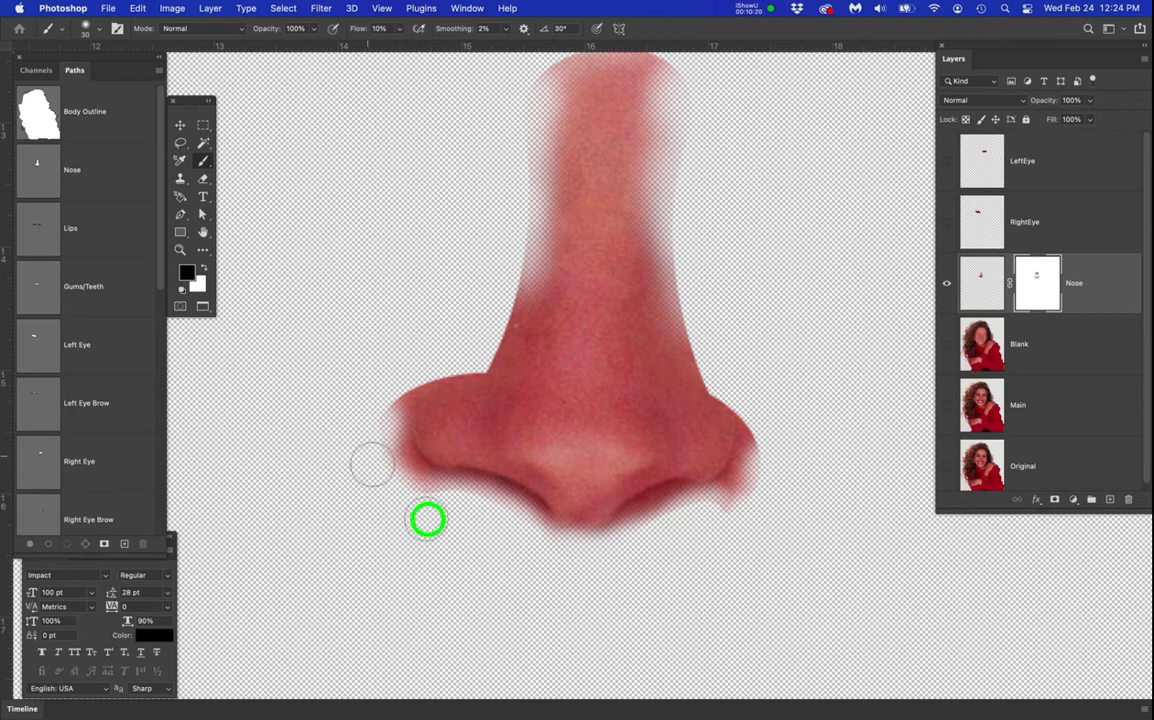
Show the Blank layer again and check how the nose blends into the whole face
{"action": "left_click", "coordinate": [947, 346]}
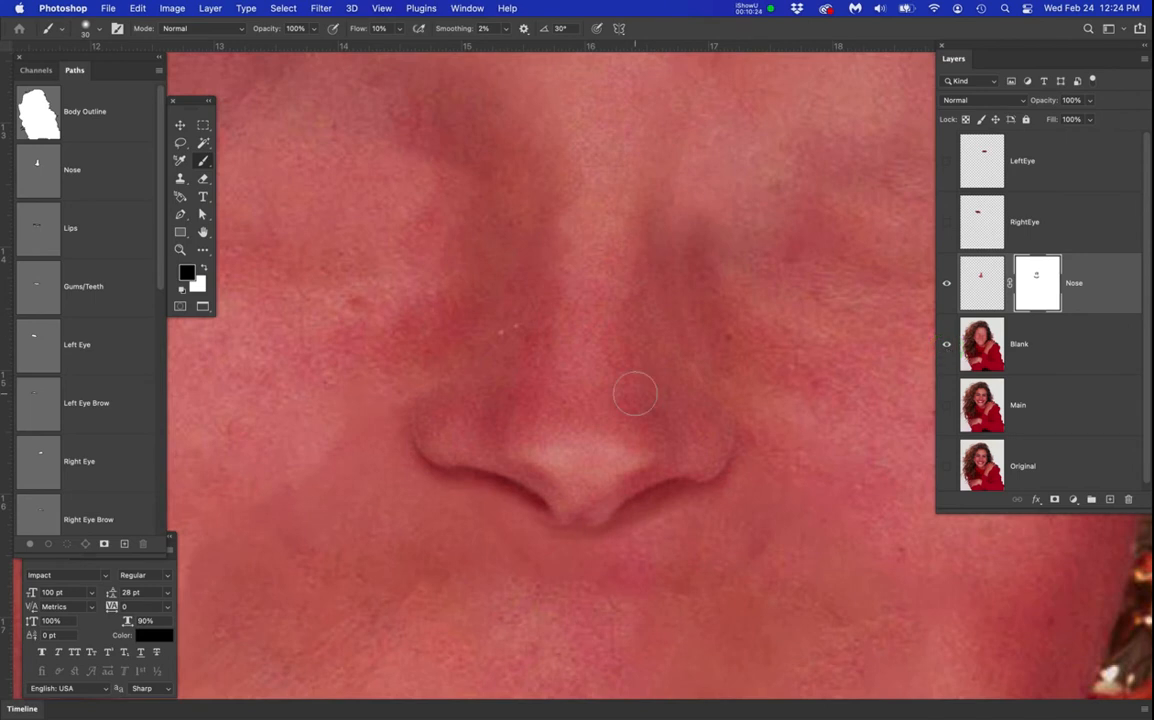
{"action": "scroll", "coordinate": [636, 395], "scroll_direction": "down", "scroll_amount": 3}
{"action": "left_click_drag", "start_coordinate": [662, 453], "coordinate": [665, 502]}
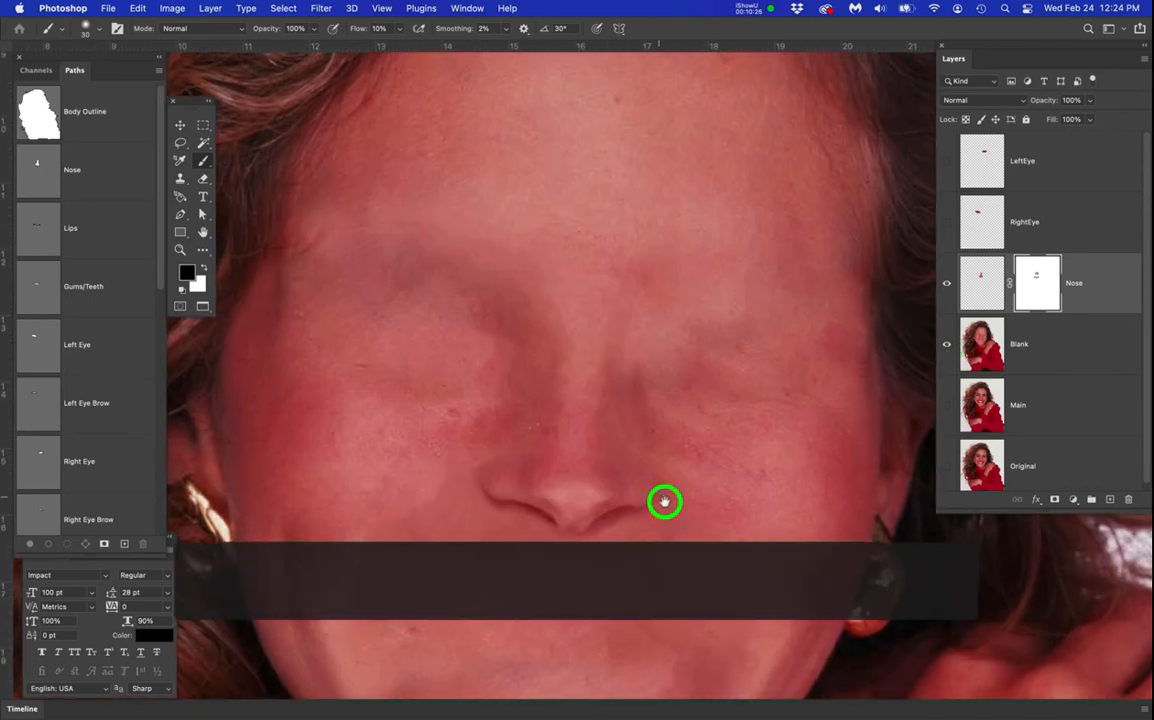
Duplicate the Main layer, move the copy to the top of the layer stack and rename it Clicky
{"action": "left_click", "coordinate": [1090, 408]}
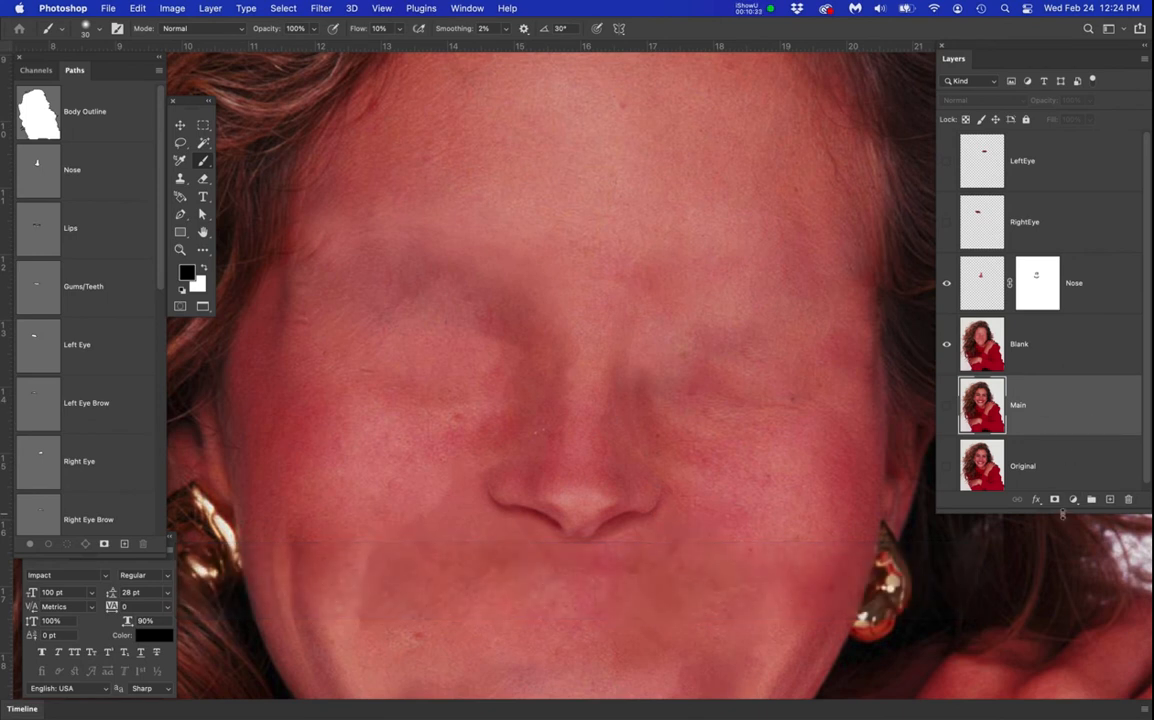
{"action": "left_click_drag", "start_coordinate": [1059, 573], "coordinate": [1048, 649]}
{"action": "left_click", "coordinate": [1057, 405]}
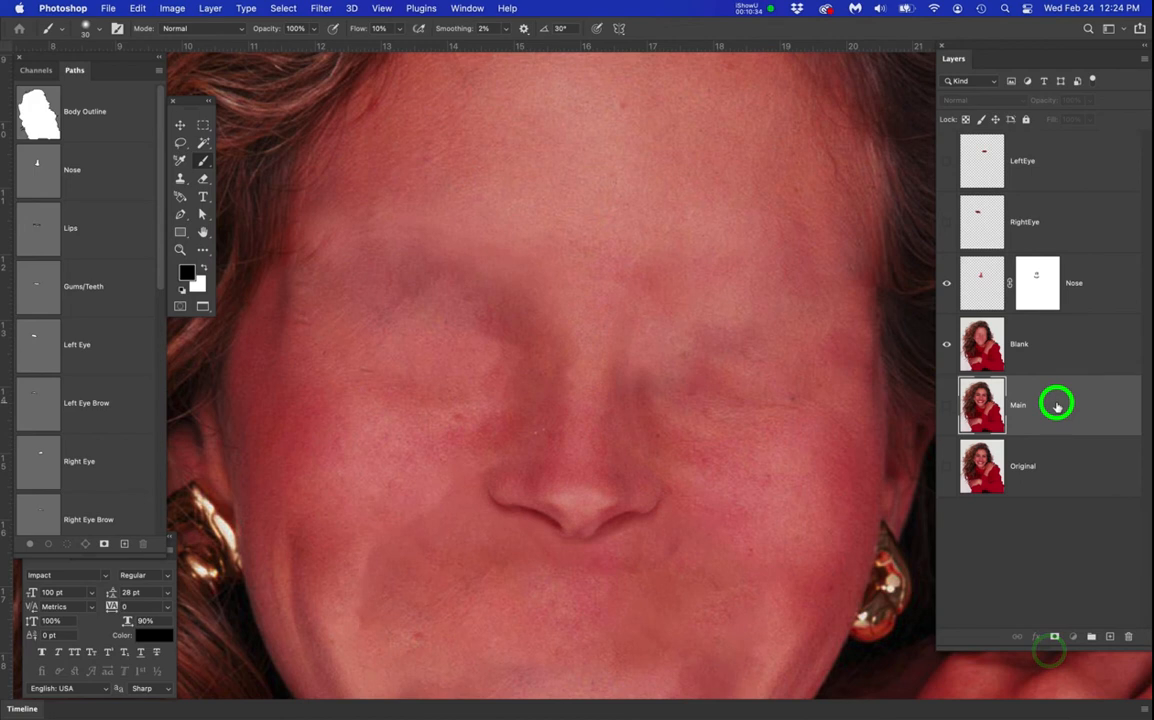
{"action": "left_click_drag", "start_coordinate": [1057, 405], "coordinate": [1109, 636]}
{"action": "left_click_drag", "start_coordinate": [1063, 406], "coordinate": [1036, 150]}
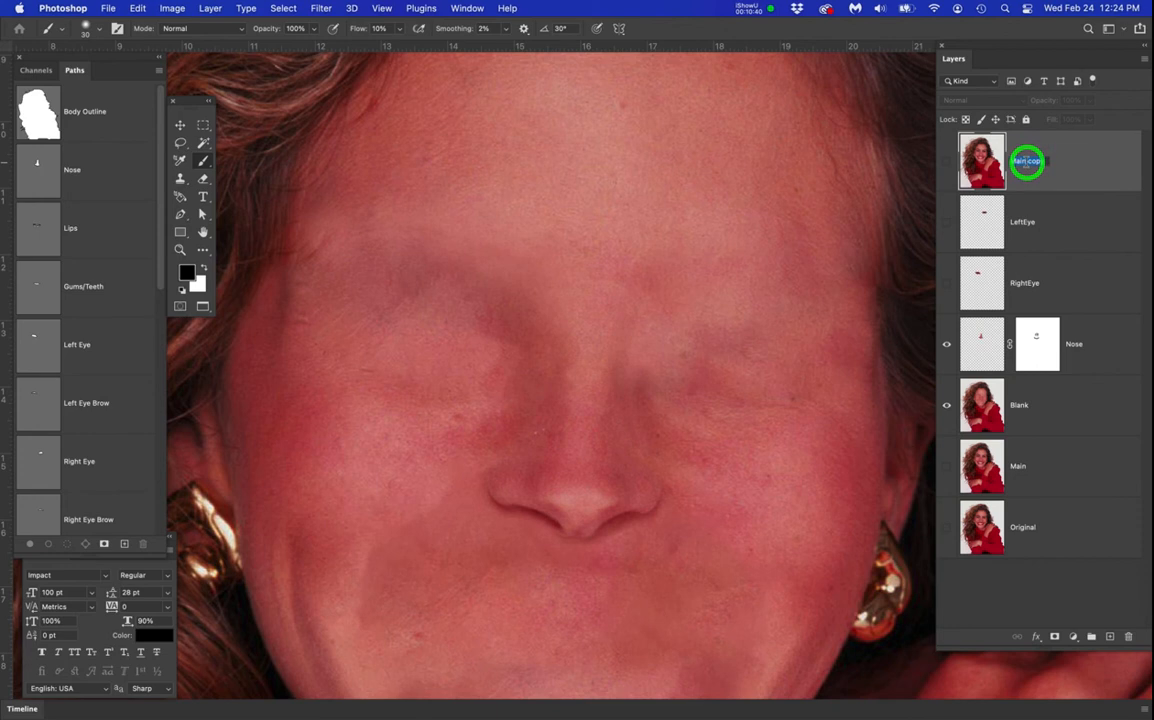
{"action": "type", "text": "Clicky"}
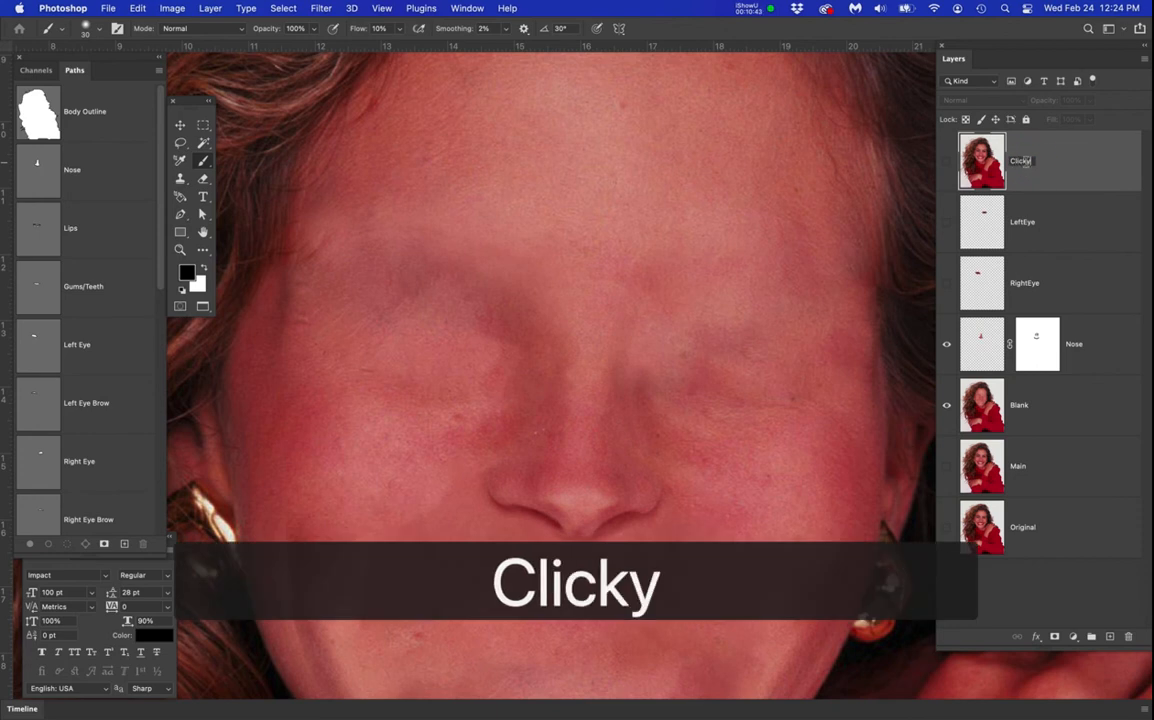
{"action": "key", "text": "Return"}
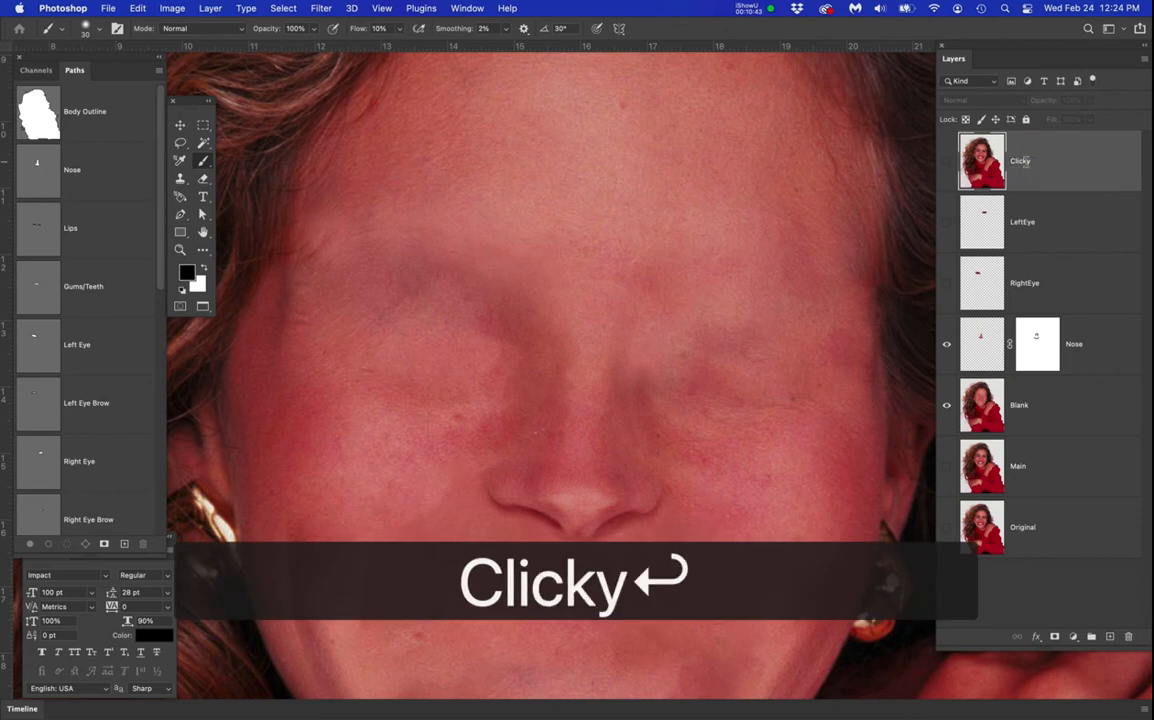
Toggle the Clicky layer's visibility to compare the original face with the blank face and reduced nose
{"action": "left_click", "coordinate": [945, 163]}
{"action": "left_click", "coordinate": [945, 163]}
{"action": "left_click", "coordinate": [945, 163]}
{"action": "left_click", "coordinate": [945, 163]}
{"action": "left_click", "coordinate": [945, 163]}
{"action": "left_click", "coordinate": [945, 163]}
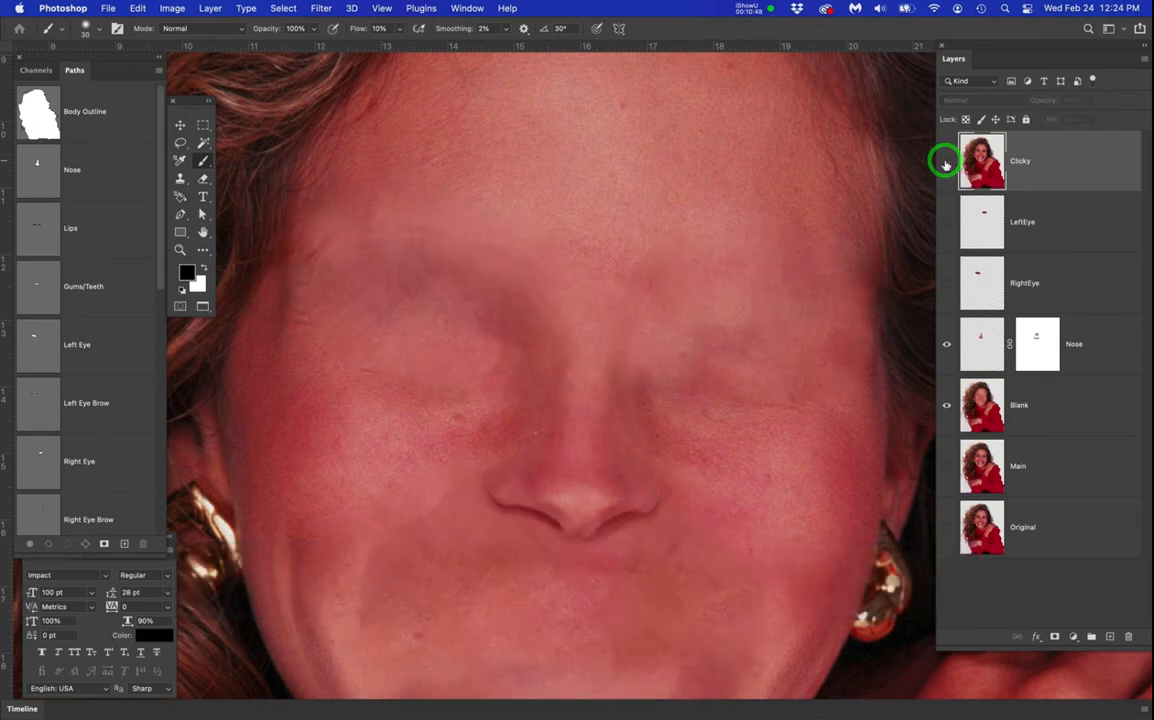
Look through the saved paths and preview the Lips path over the blank mouth area
{"action": "left_click_drag", "start_coordinate": [679, 448], "coordinate": [679, 290]}
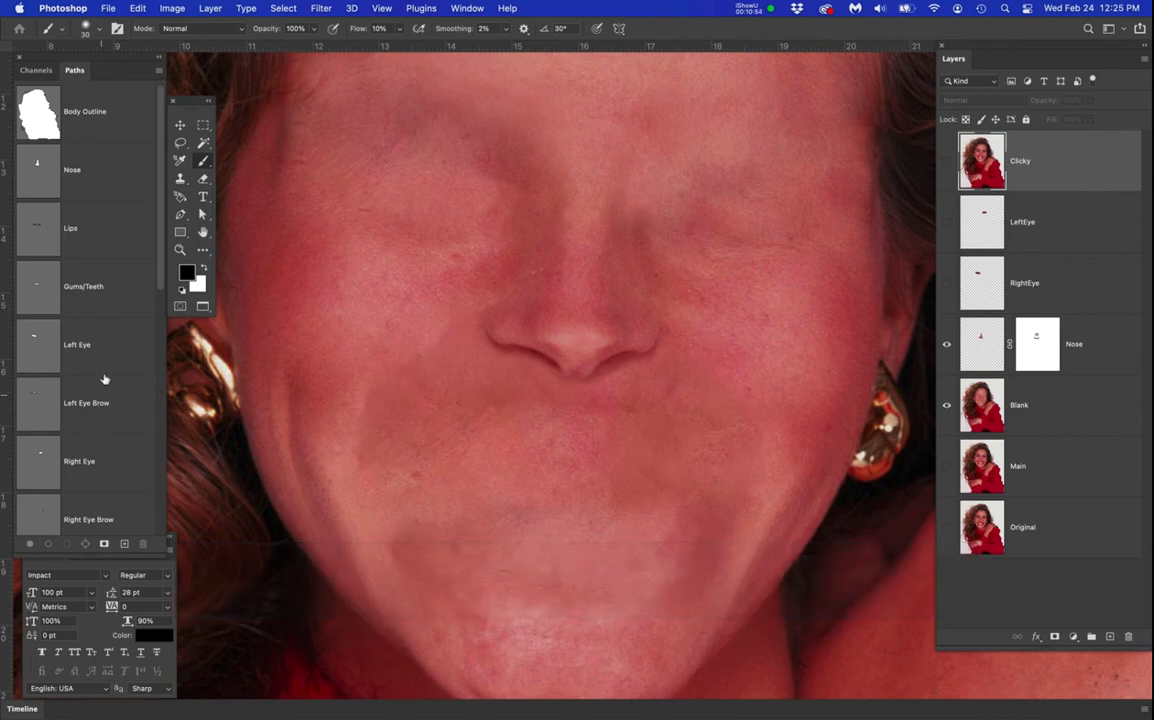
{"action": "scroll", "coordinate": [112, 274], "scroll_direction": "down", "scroll_amount": 5}
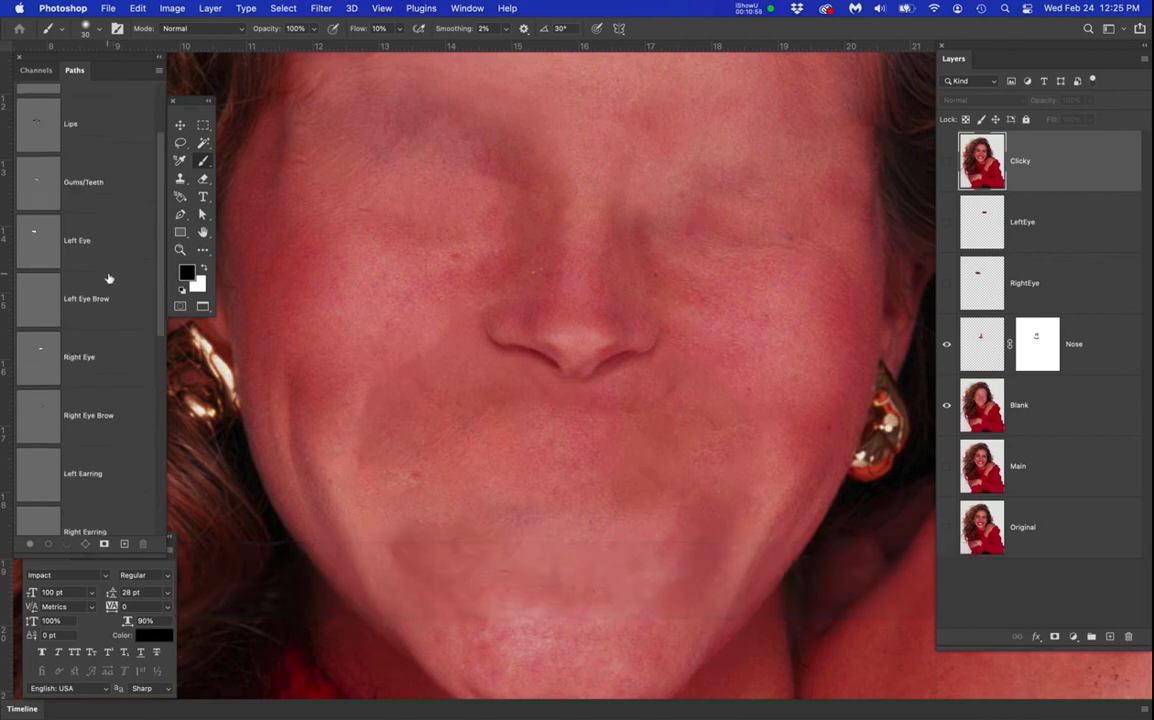
{"action": "scroll", "coordinate": [91, 305], "scroll_direction": "up", "scroll_amount": 5}
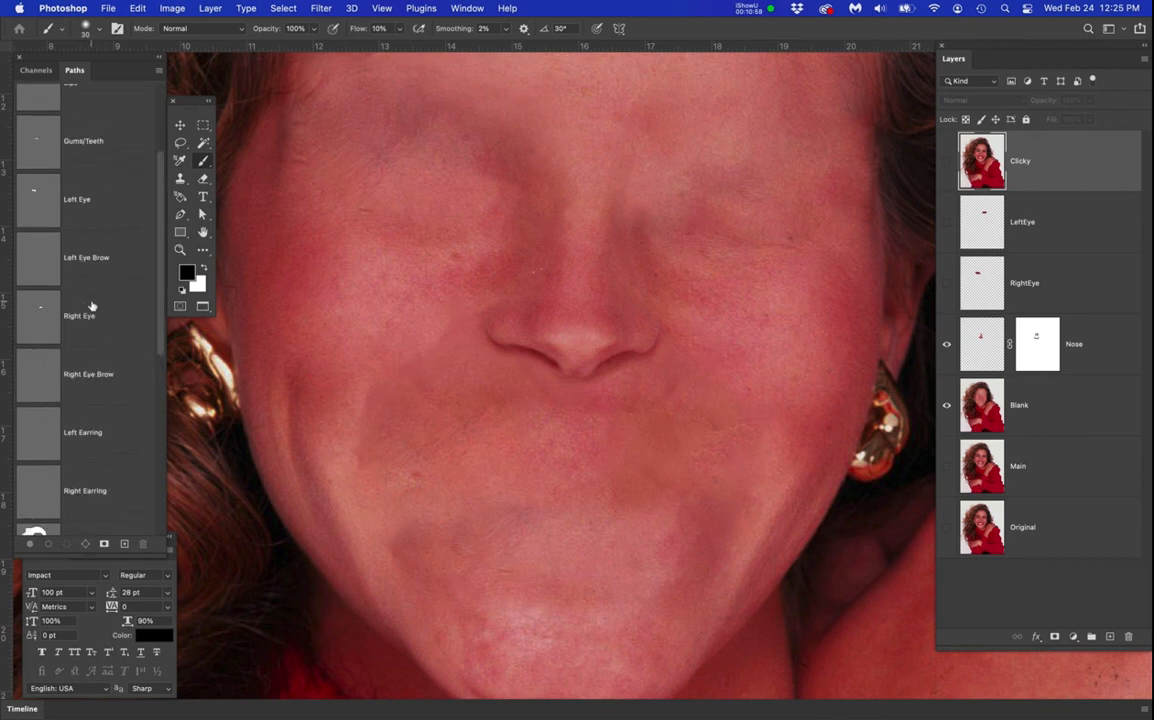
{"action": "scroll", "coordinate": [91, 301], "scroll_direction": "down", "scroll_amount": 4}
{"action": "scroll", "coordinate": [92, 301], "scroll_direction": "down", "scroll_amount": 4}
{"action": "scroll", "coordinate": [96, 380], "scroll_direction": "down", "scroll_amount": 2}
{"action": "scroll", "coordinate": [95, 385], "scroll_direction": "up", "scroll_amount": 1}
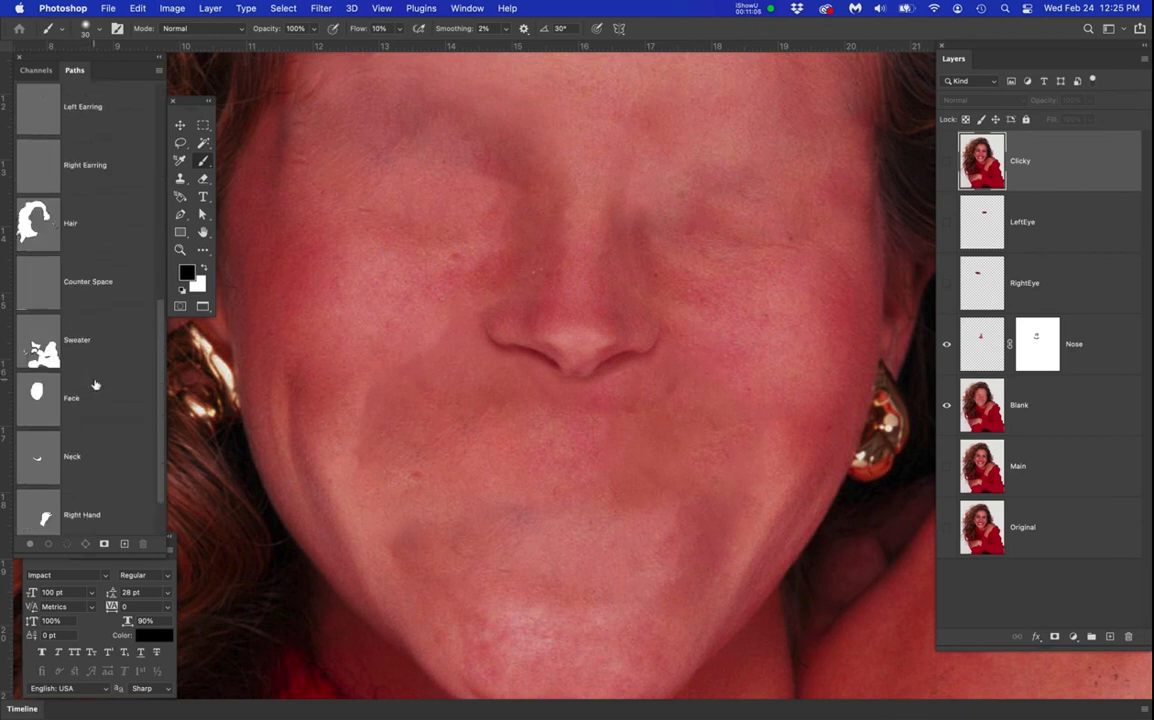
{"action": "scroll", "coordinate": [95, 385], "scroll_direction": "up", "scroll_amount": 4}
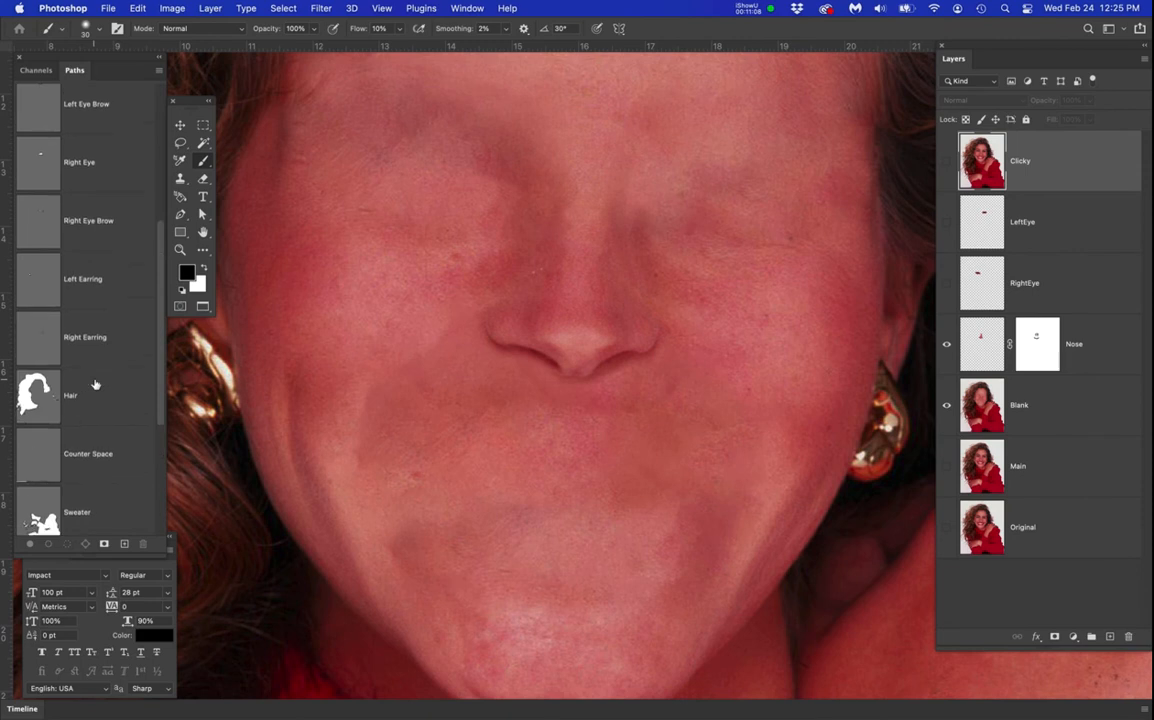
{"action": "scroll", "coordinate": [95, 385], "scroll_direction": "up", "scroll_amount": 4}
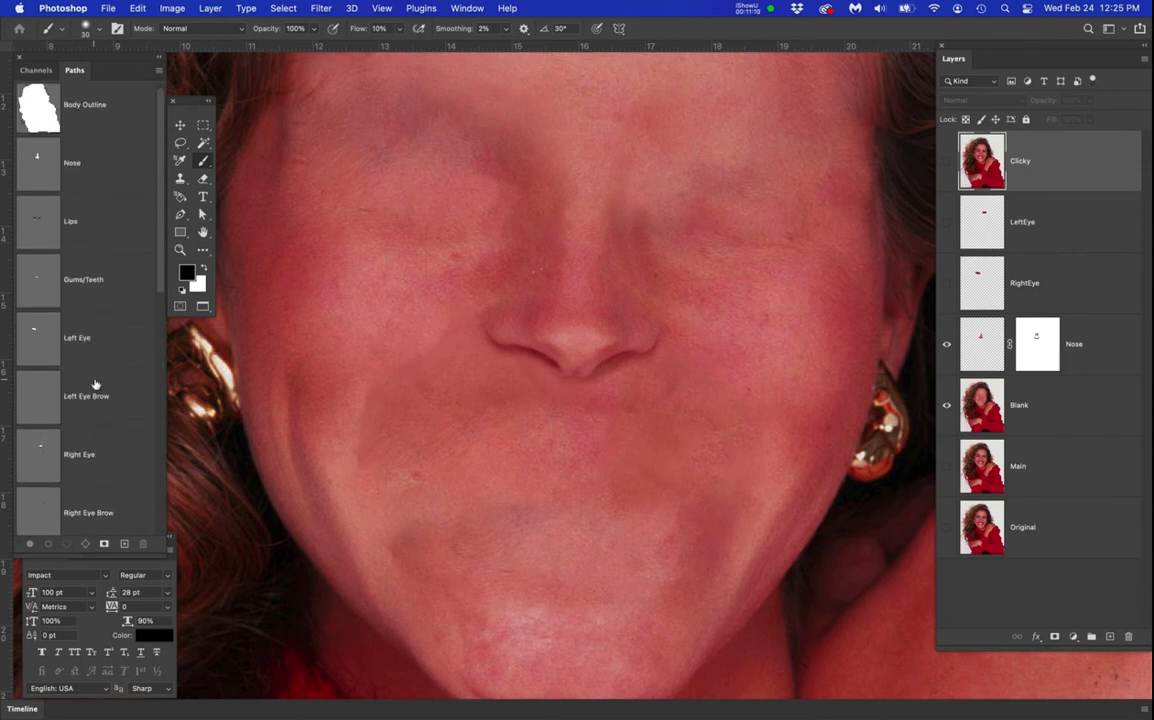
{"action": "left_click", "coordinate": [98, 240]}
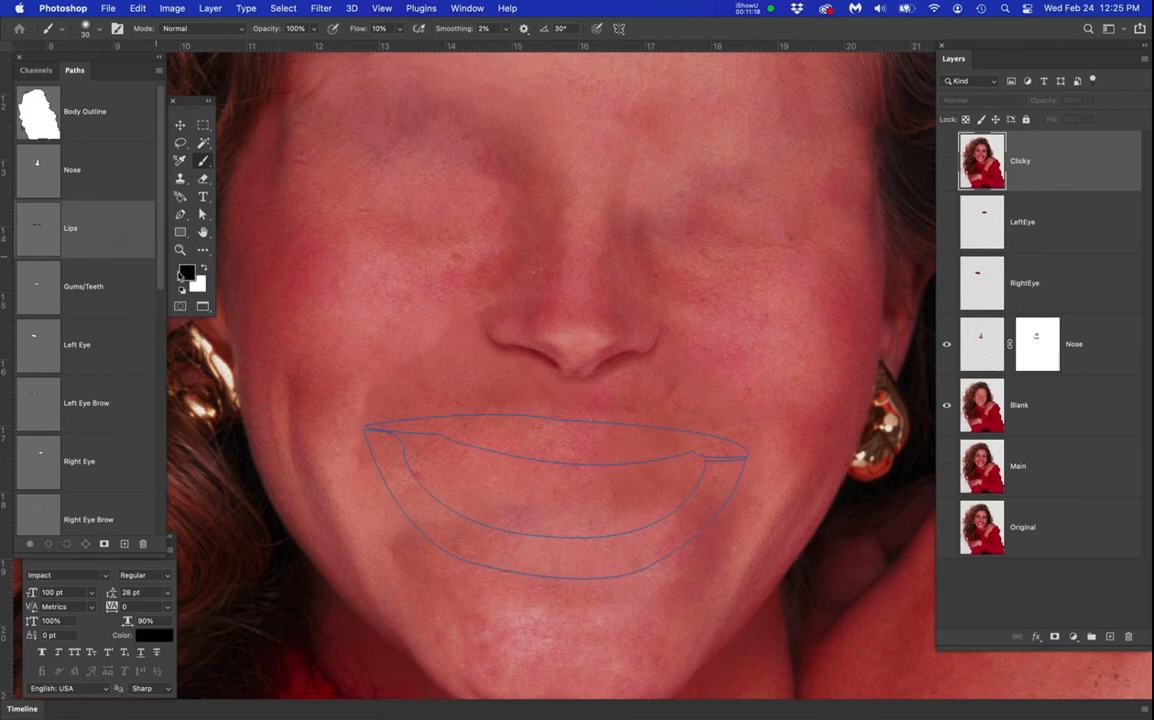
{"action": "left_click", "coordinate": [110, 244], "text": "super"}
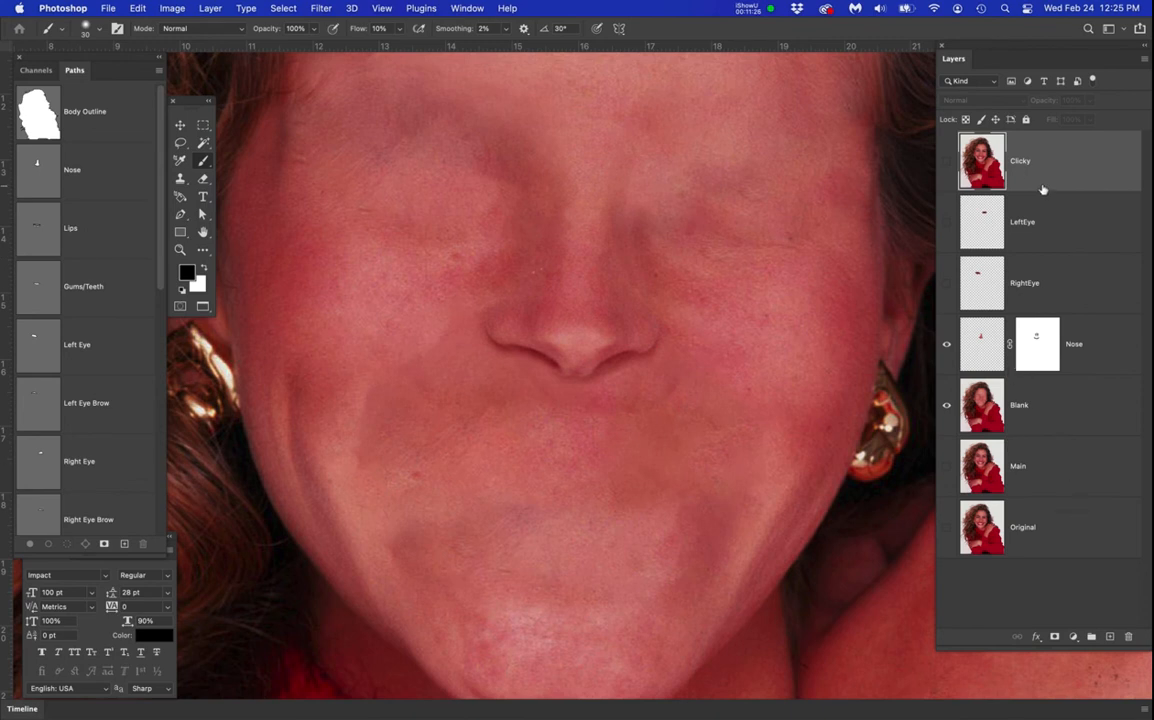
Hide the Blank layer, then show and select the Main layer
{"action": "left_click", "coordinate": [1062, 475]}
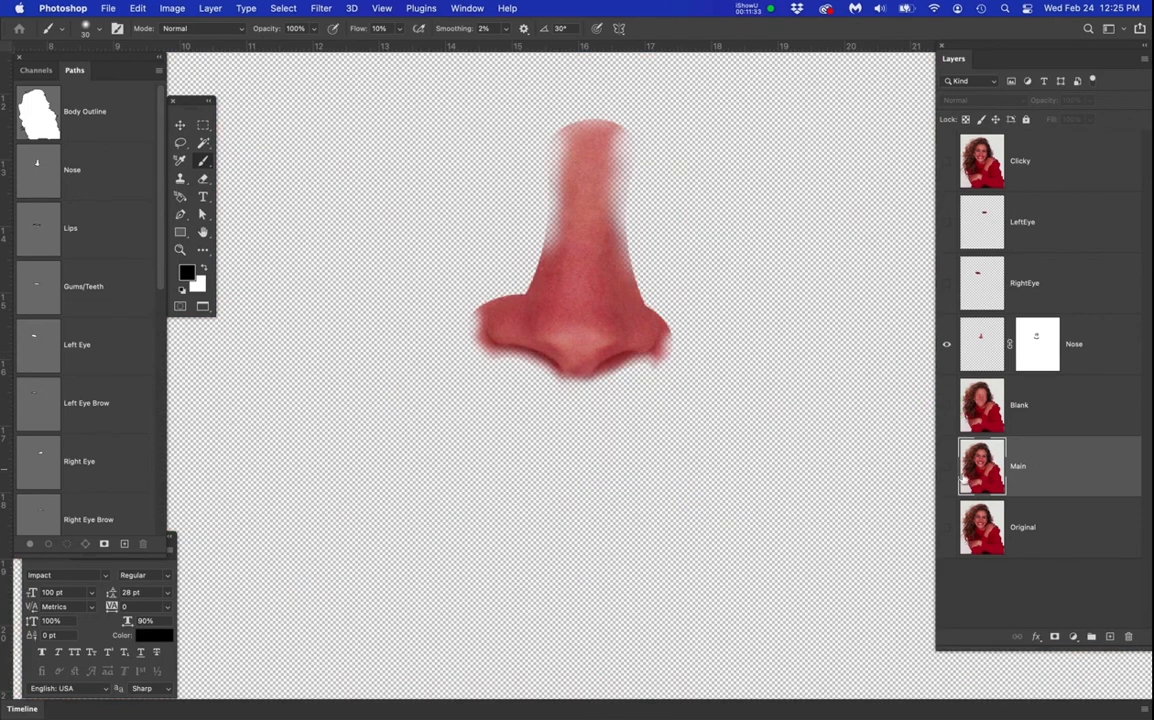
{"action": "left_click", "coordinate": [946, 466]}
{"action": "left_click", "coordinate": [1069, 466]}
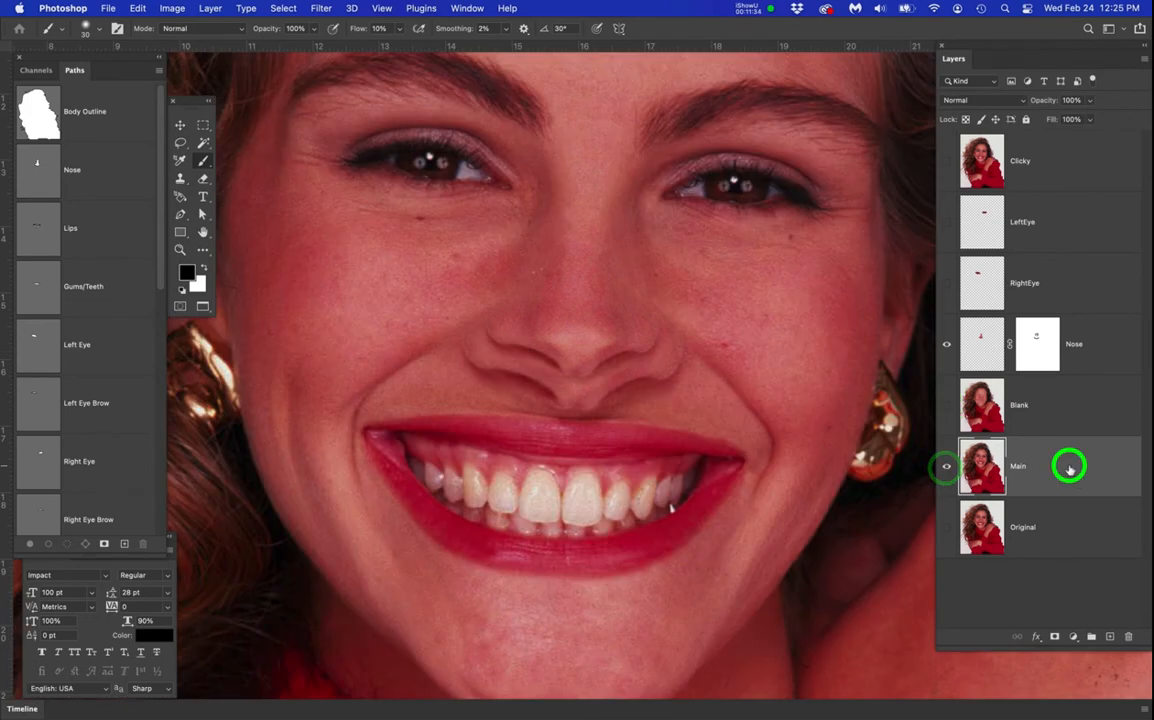
Hide the Nose layer, lasso loosely around the mouth on the Main layer, and copy the selection to a new layer
{"action": "left_click", "coordinate": [946, 345]}
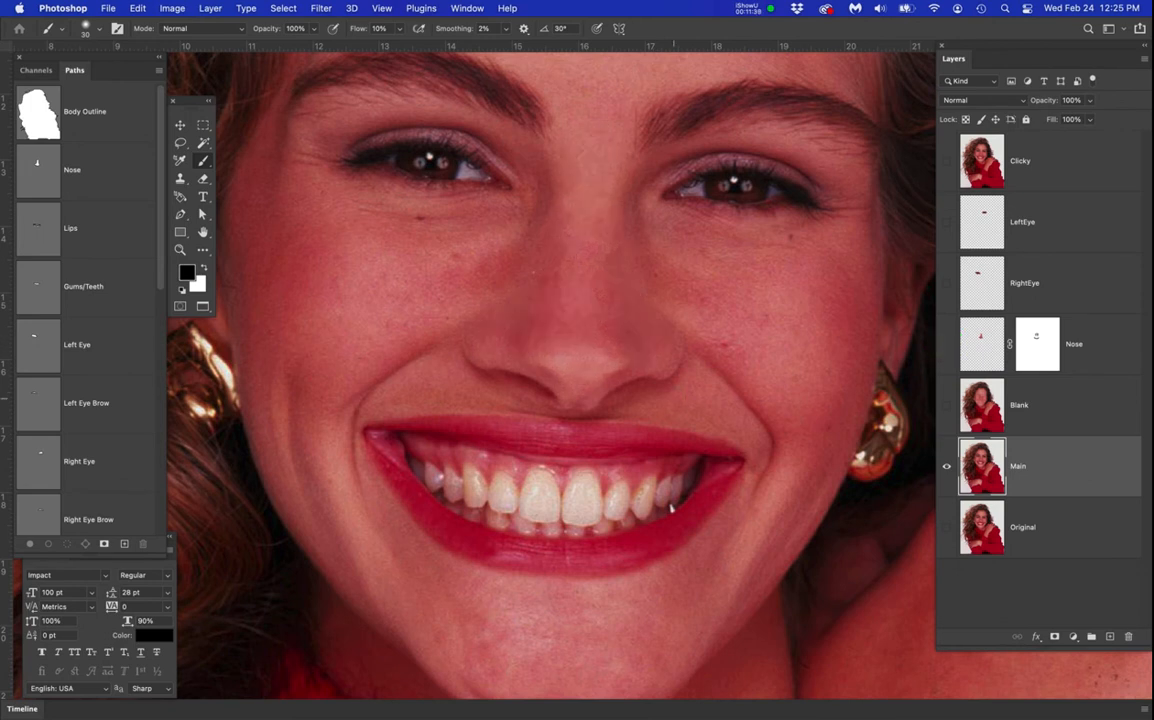
{"action": "key", "text": "l"}
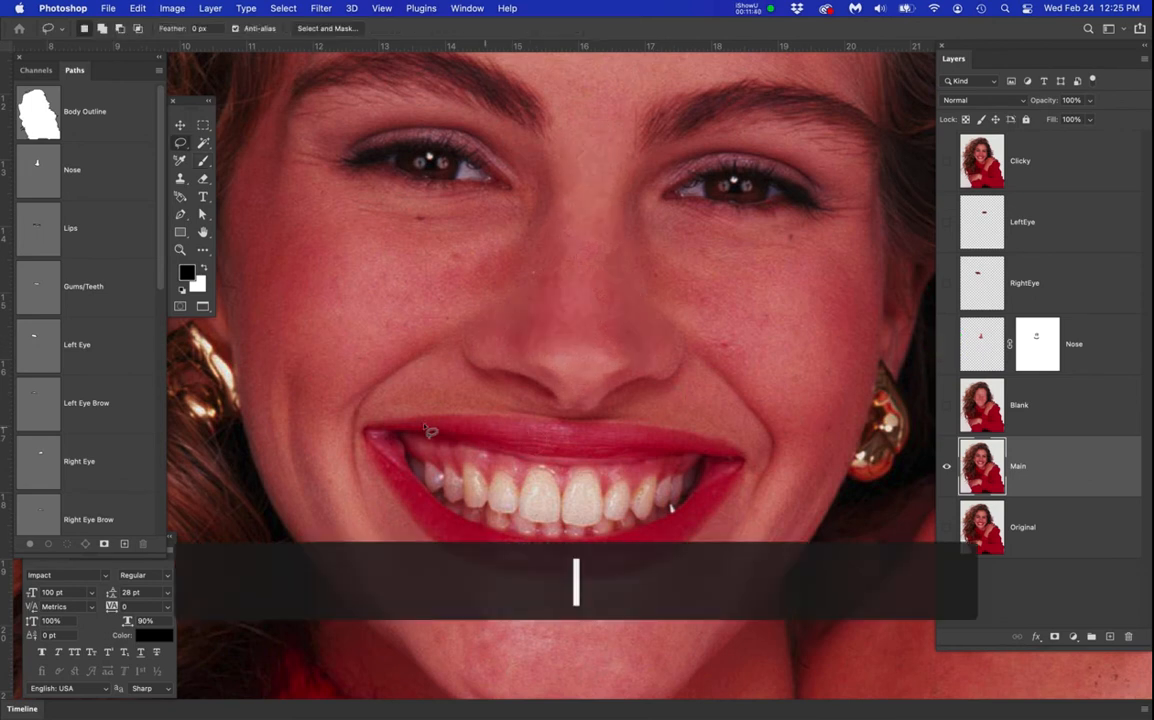
{"action": "mouse_move", "coordinate": [426, 404]}
{"action": "left_mouse_down"}
{"action": "mouse_move", "coordinate": [522, 407]}
{"action": "mouse_move", "coordinate": [556, 396]}
{"action": "mouse_move", "coordinate": [752, 429]}
{"action": "mouse_move", "coordinate": [774, 452]}
{"action": "mouse_move", "coordinate": [762, 525]}
{"action": "mouse_move", "coordinate": [700, 587]}
{"action": "mouse_move", "coordinate": [647, 611]}
{"action": "mouse_move", "coordinate": [560, 616]}
{"action": "mouse_move", "coordinate": [468, 596]}
{"action": "mouse_move", "coordinate": [405, 548]}
{"action": "mouse_move", "coordinate": [335, 434]}
{"action": "mouse_move", "coordinate": [359, 401]}
{"action": "mouse_move", "coordinate": [456, 401]}
{"action": "left_mouse_up"}
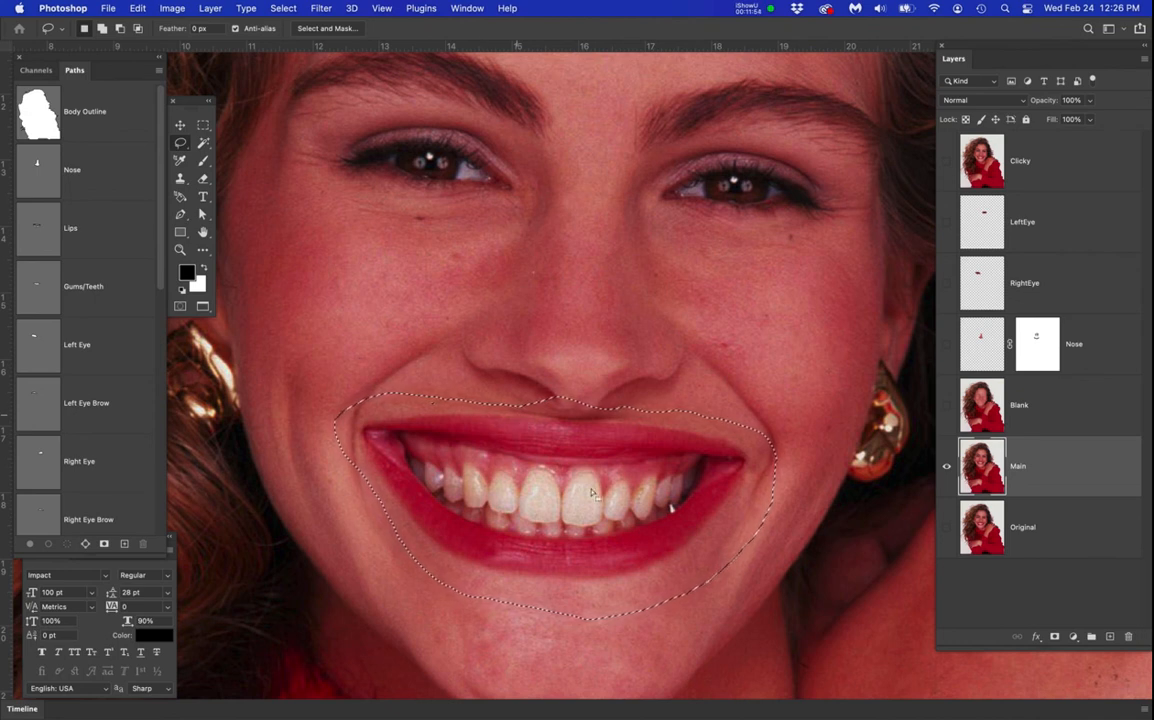
{"action": "left_click", "coordinate": [1066, 469]}
{"action": "key", "text": "super+j"}
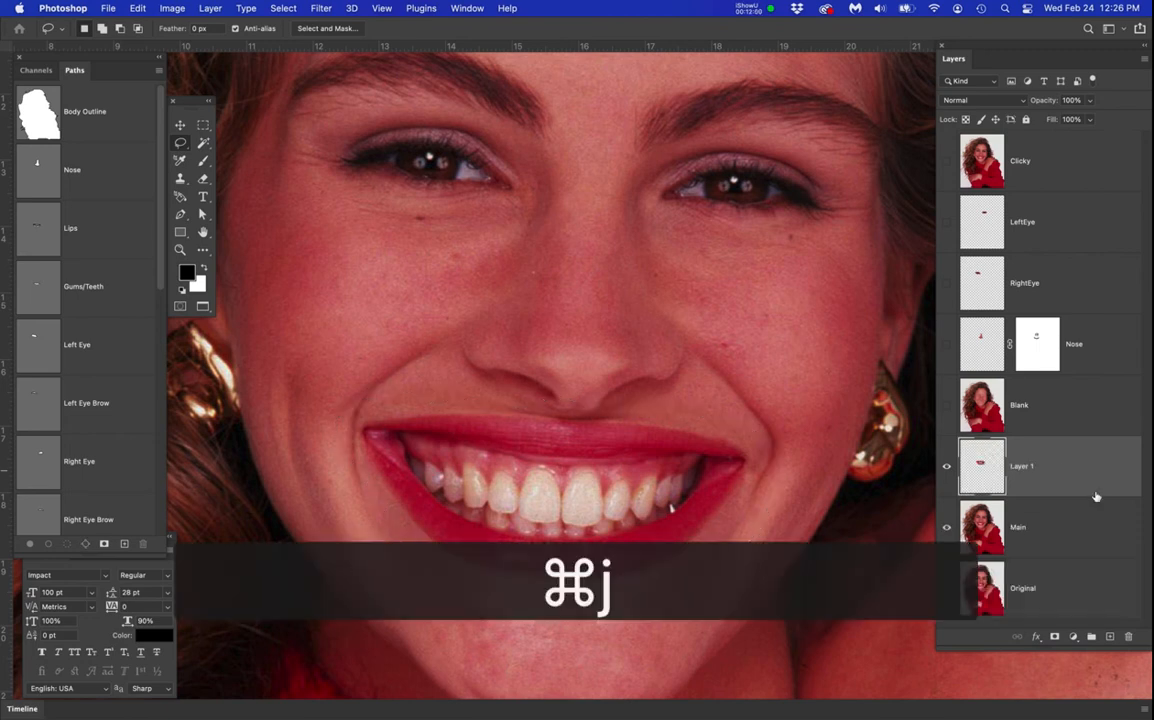
Move the copied mouth layer directly below Clicky and rename it Mouth
{"action": "left_click_drag", "start_coordinate": [1081, 465], "coordinate": [1056, 205]}
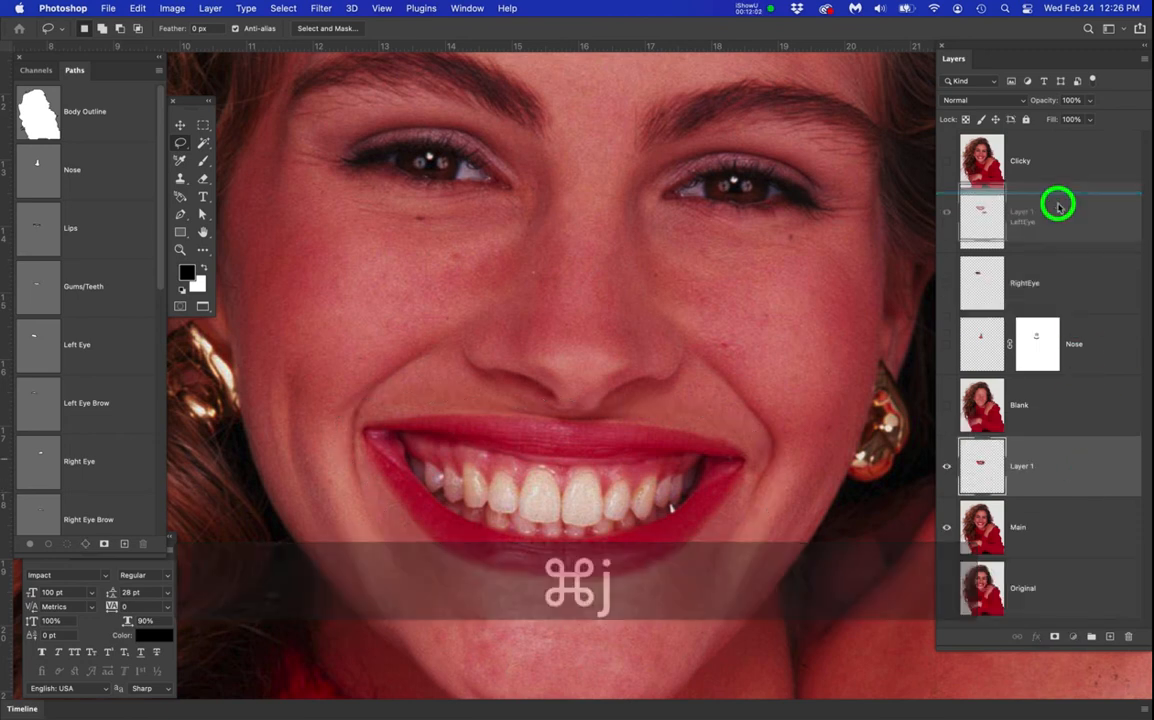
{"action": "double_click", "coordinate": [1027, 222]}
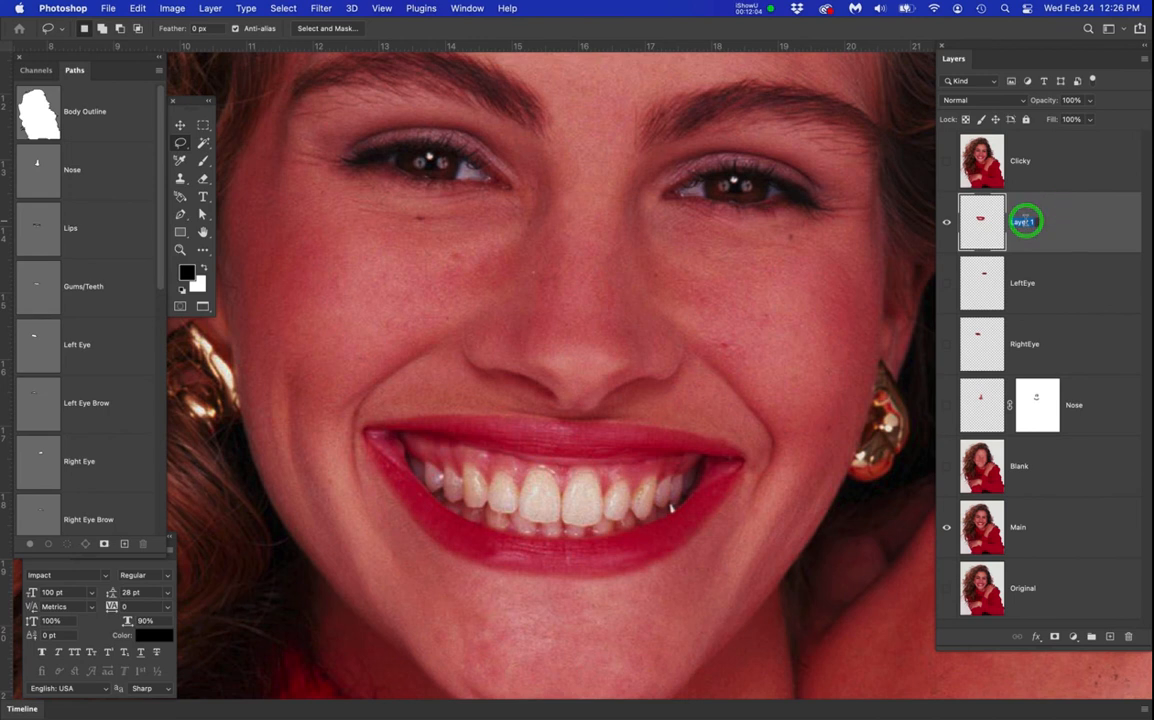
{"action": "type", "text": "Mouth"}
{"action": "key", "text": "Return"}
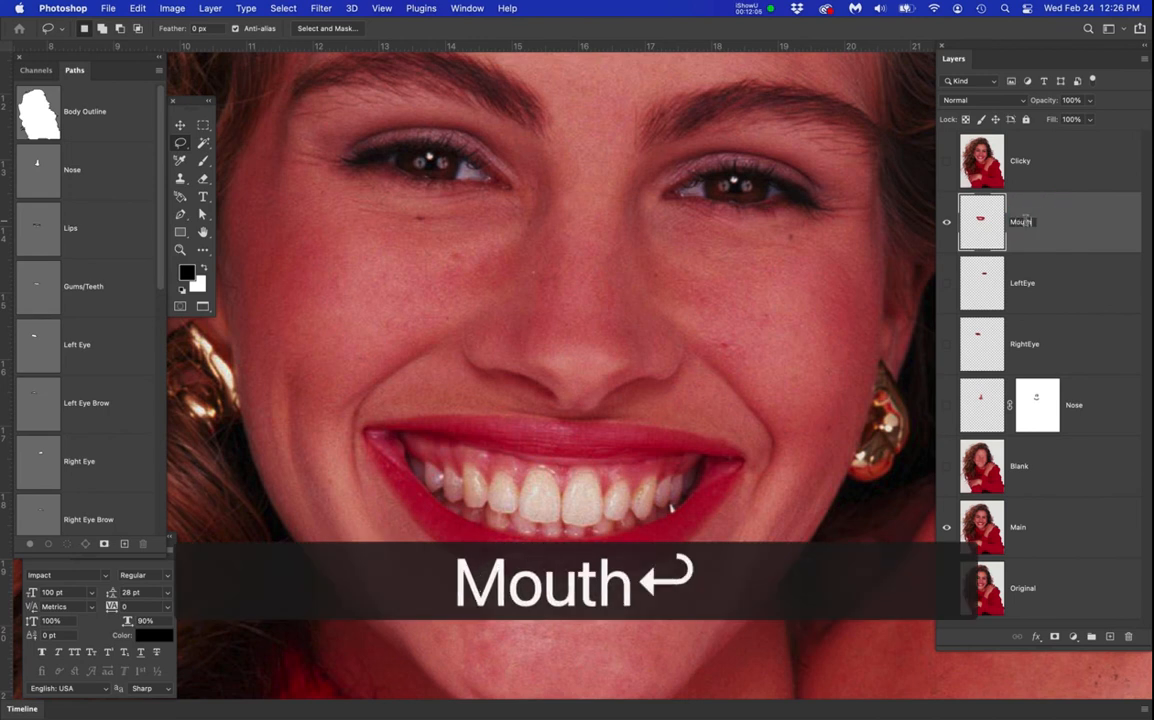
Hide Main, show Blank, and scale the Mouth layer proportionally about its centre to about 122%
{"action": "left_click", "coordinate": [946, 526]}
{"action": "left_click", "coordinate": [946, 466]}
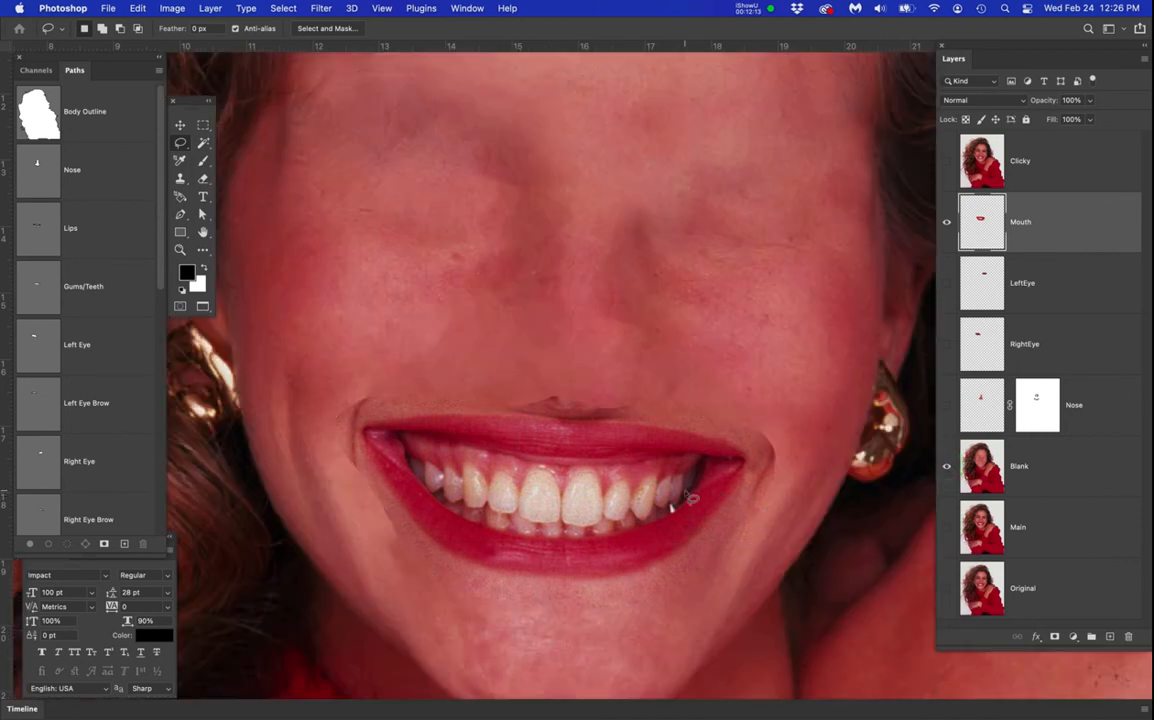
{"action": "scroll", "coordinate": [690, 497], "scroll_direction": "down", "scroll_amount": 3}
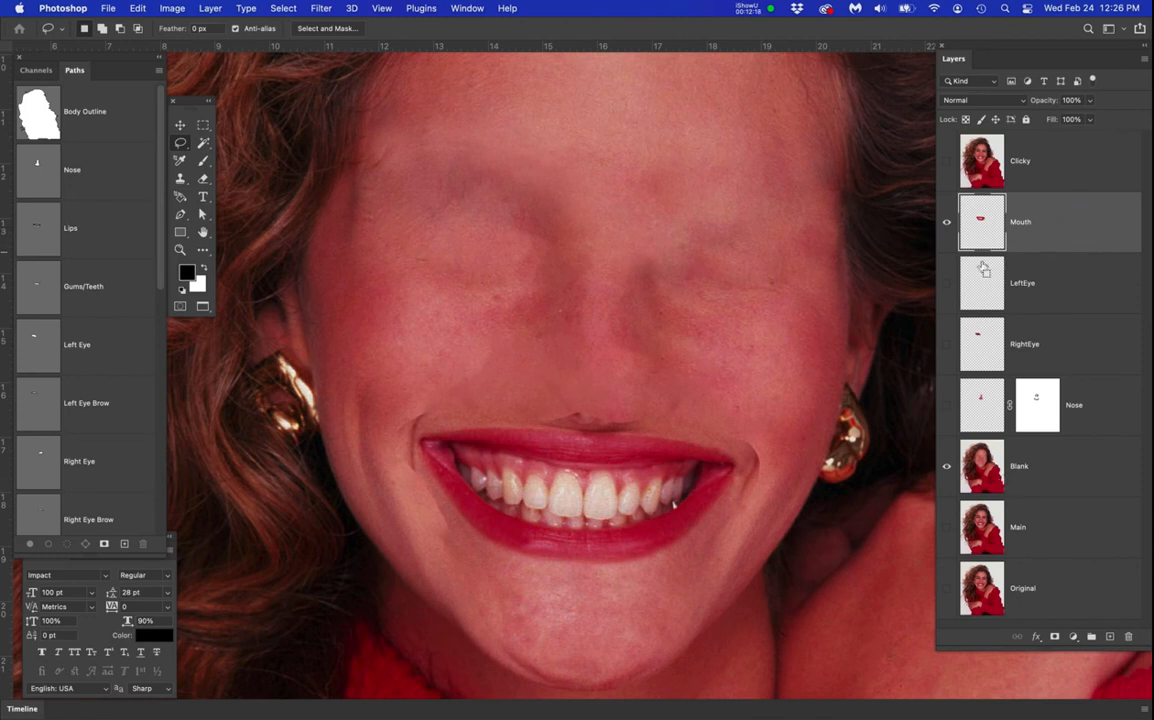
{"action": "key", "text": "super+t"}
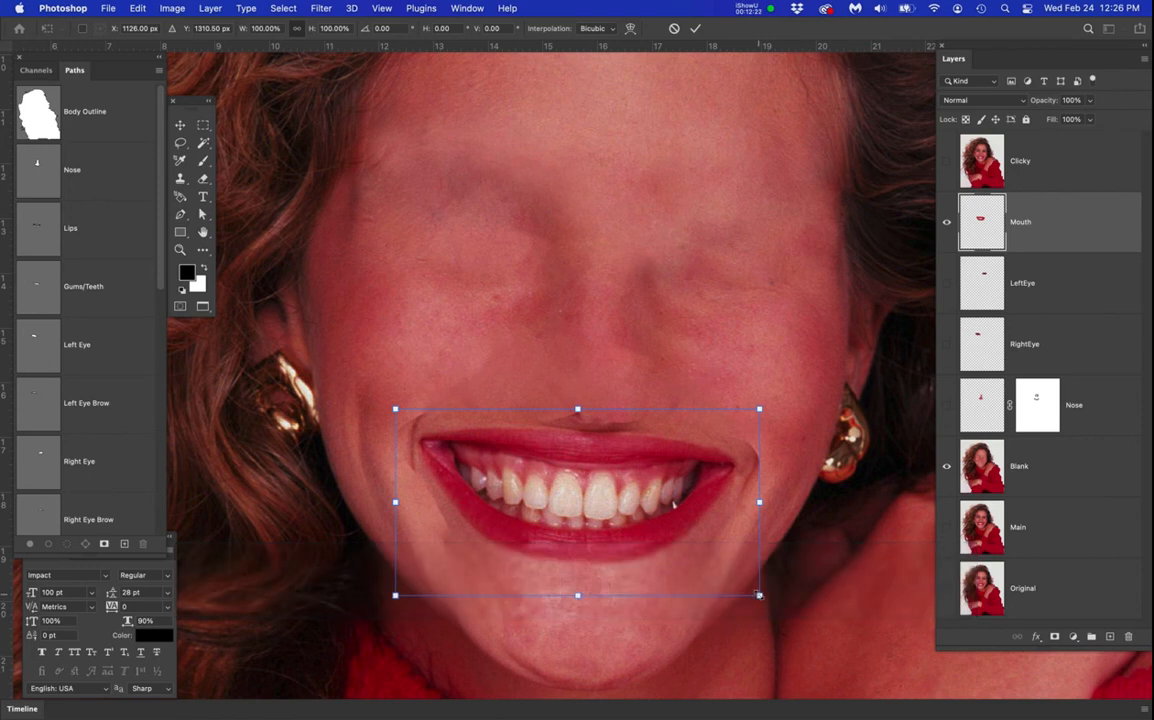
{"action": "left_click_drag", "start_coordinate": [759, 595], "coordinate": [791, 628]}
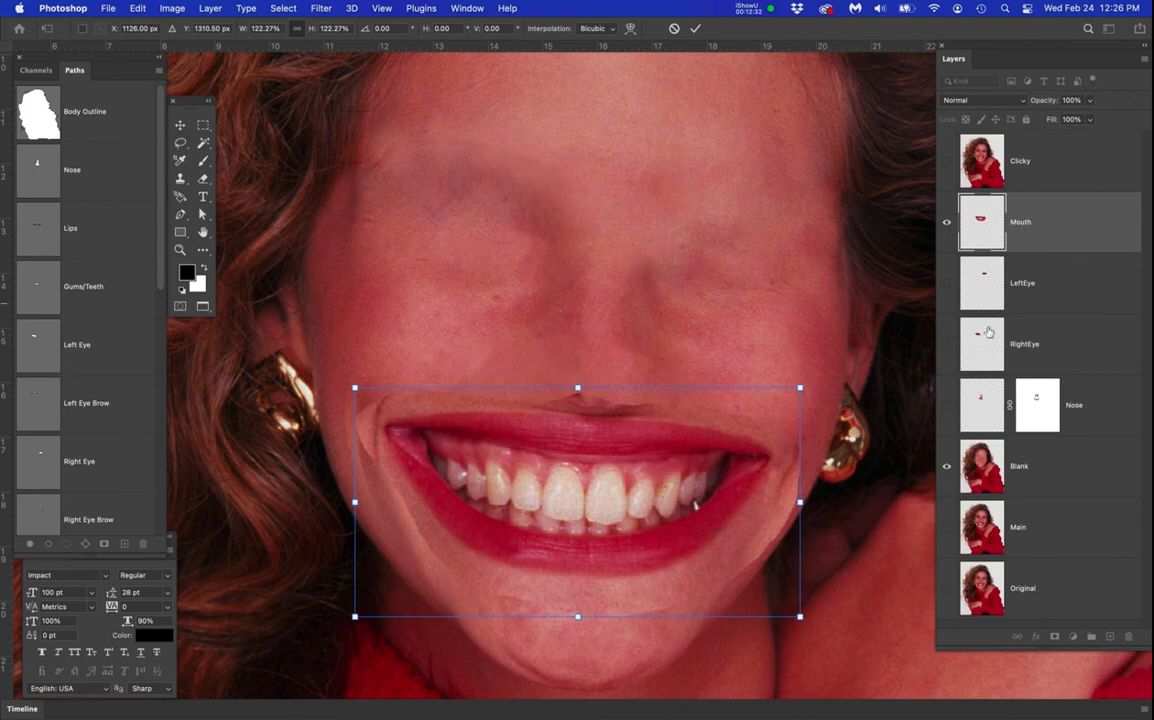
{"action": "key", "text": "Return"}
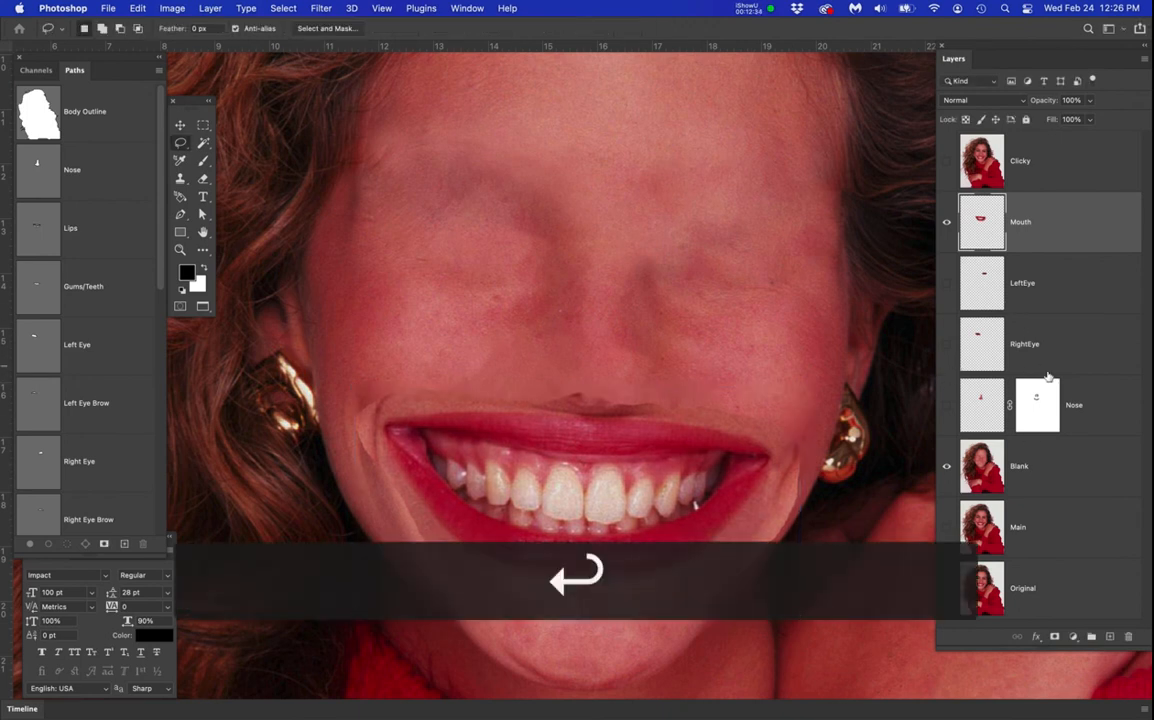
Add a layer mask to Mouth and set the black Brush to size 60 with 20% flow
{"action": "left_click", "coordinate": [1055, 638]}
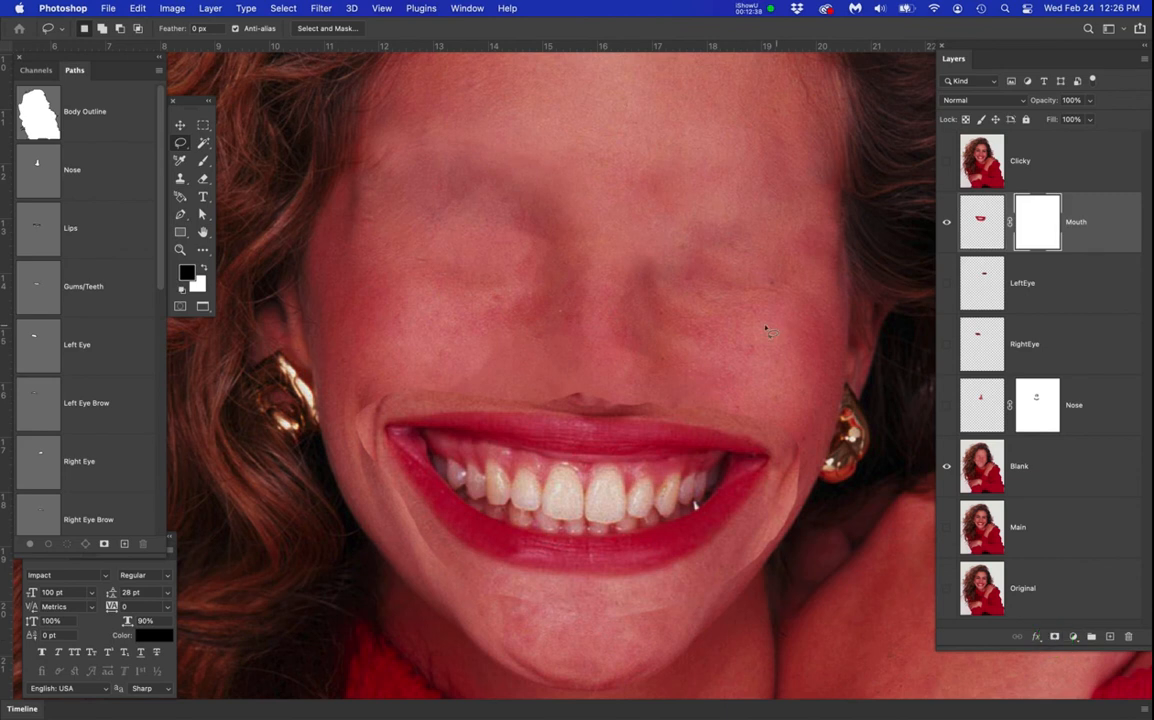
{"action": "key", "text": "b"}
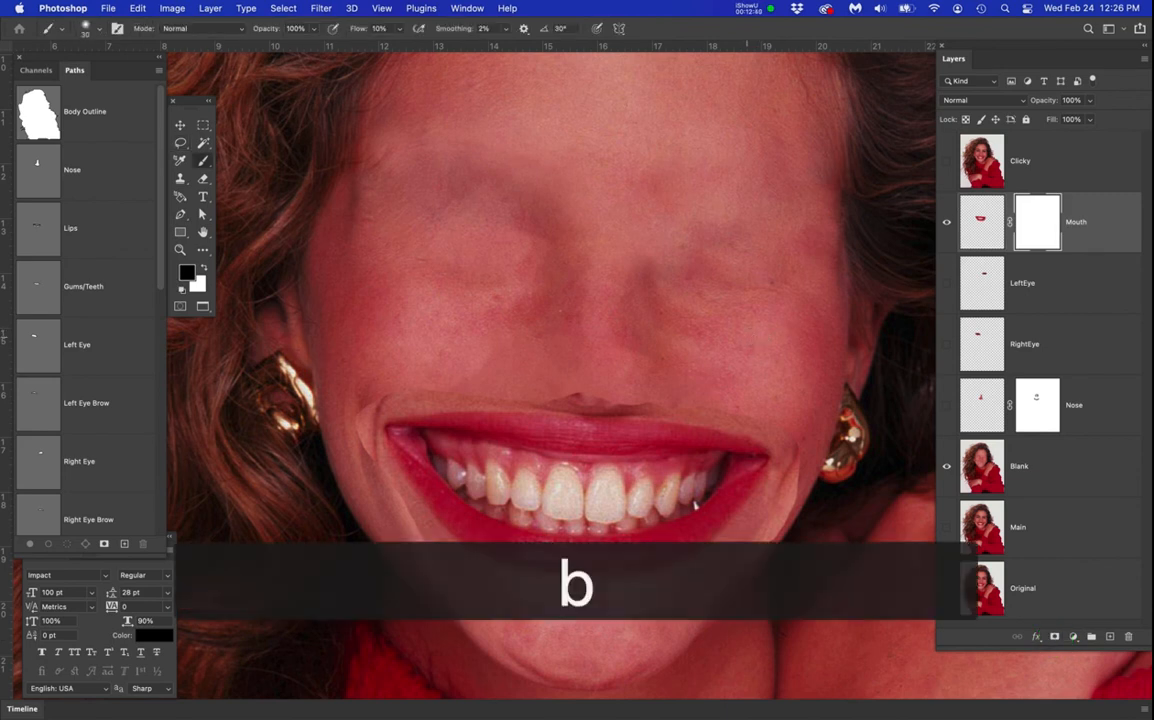
{"action": "key", "text": "bracketright"}
{"action": "key", "text": "bracketright"}
{"action": "key", "text": "bracketright"}
{"action": "key", "text": "bracketright"}
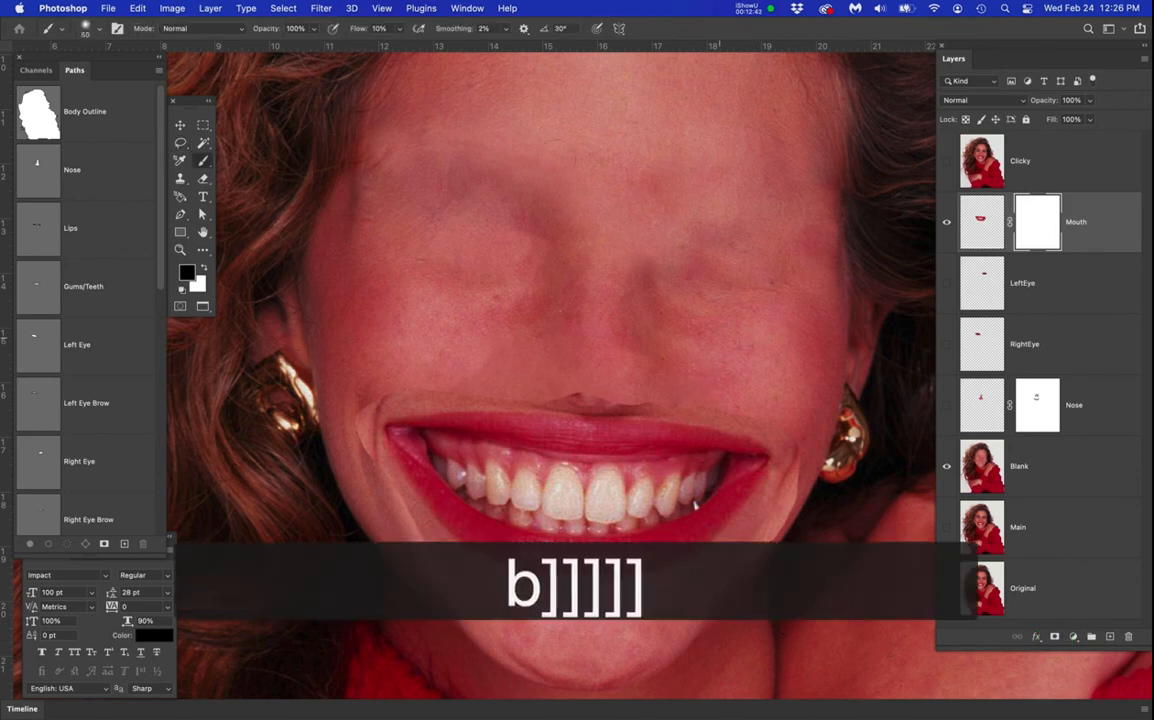
{"action": "left_click", "coordinate": [372, 28]}
{"action": "type", "text": "20"}
{"action": "key", "text": "Return"}
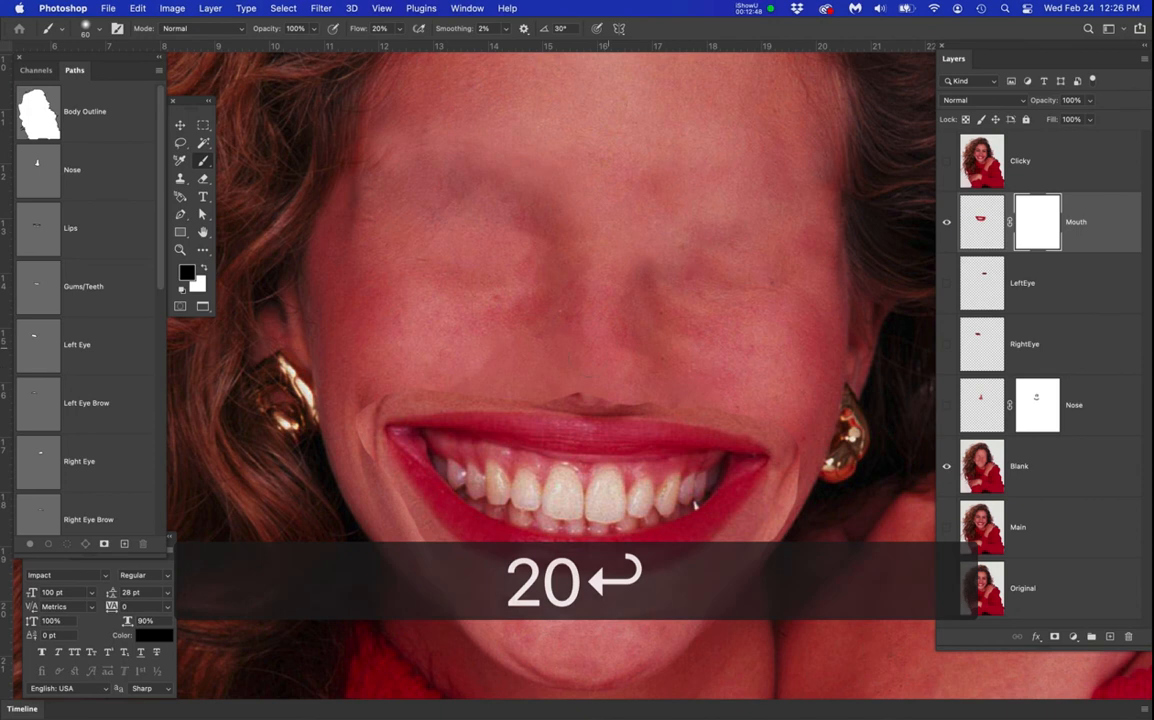
Hide the Blank layer and mask away the excess skin along the lower lip and around both mouth corners with soft black strokes
{"action": "scroll", "coordinate": [597, 362], "scroll_direction": "up", "scroll_amount": 3}
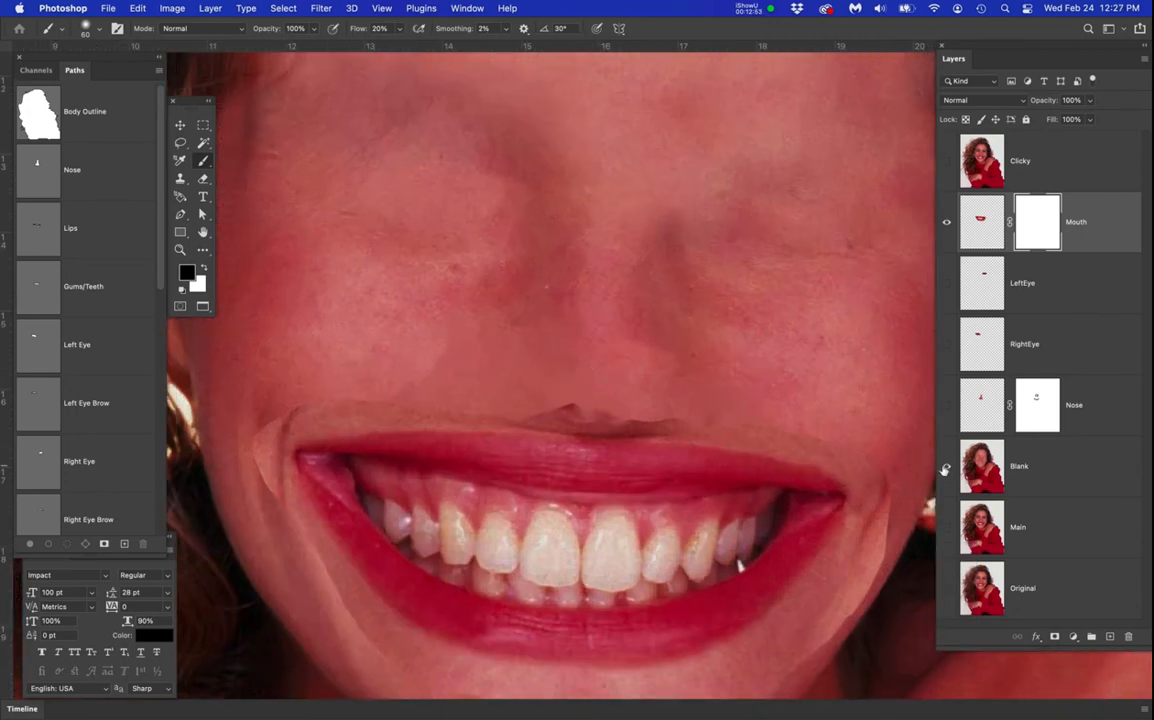
{"action": "scroll", "coordinate": [683, 450], "scroll_direction": "down", "scroll_amount": 1}
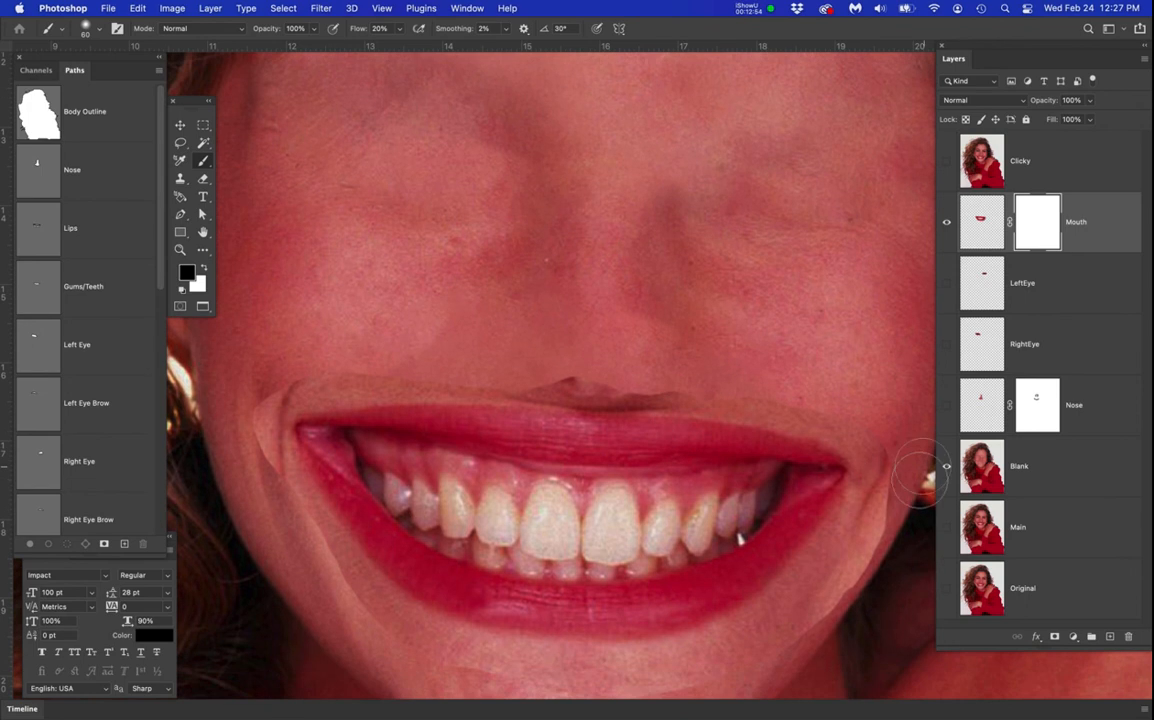
{"action": "left_click", "coordinate": [946, 466]}
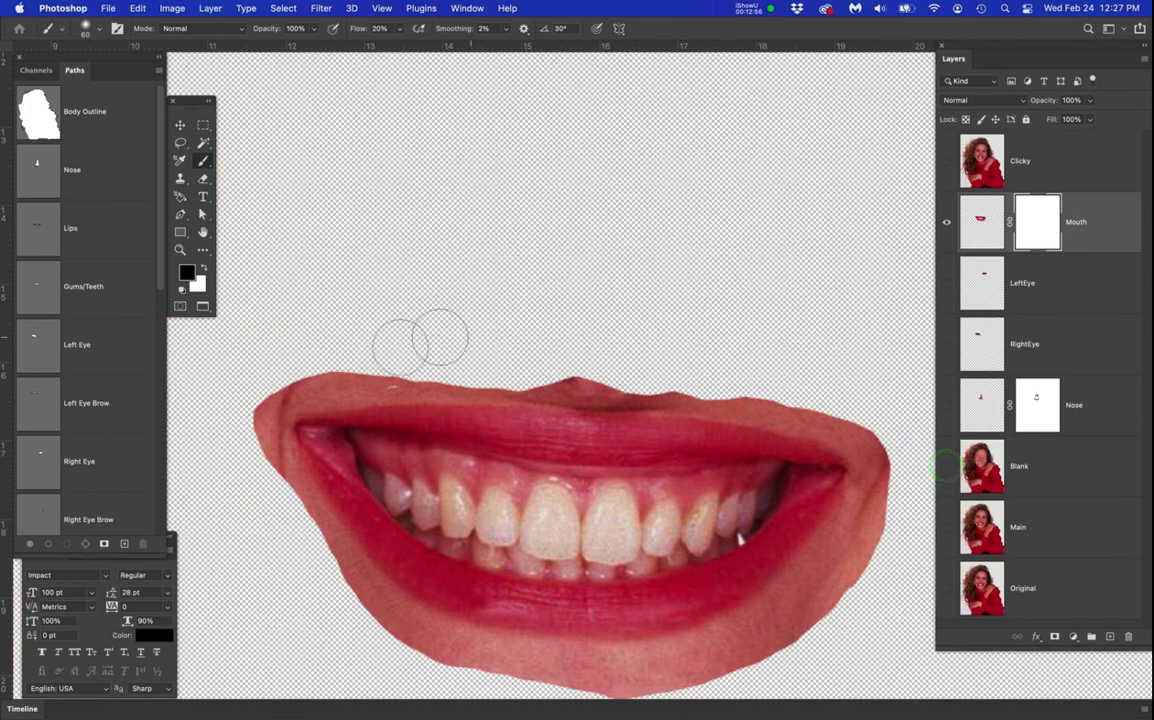
{"action": "mouse_move", "coordinate": [413, 362]}
{"action": "left_mouse_down"}
{"action": "mouse_move", "coordinate": [322, 355]}
{"action": "mouse_move", "coordinate": [330, 348]}
{"action": "mouse_move", "coordinate": [251, 394]}
{"action": "mouse_move", "coordinate": [358, 342]}
{"action": "mouse_move", "coordinate": [240, 388]}
{"action": "mouse_move", "coordinate": [278, 391]}
{"action": "mouse_move", "coordinate": [270, 412]}
{"action": "mouse_move", "coordinate": [258, 392]}
{"action": "mouse_move", "coordinate": [247, 397]}
{"action": "mouse_move", "coordinate": [291, 376]}
{"action": "mouse_move", "coordinate": [242, 425]}
{"action": "mouse_move", "coordinate": [278, 508]}
{"action": "mouse_move", "coordinate": [249, 474]}
{"action": "mouse_move", "coordinate": [278, 505]}
{"action": "mouse_move", "coordinate": [325, 497]}
{"action": "mouse_move", "coordinate": [319, 507]}
{"action": "mouse_move", "coordinate": [256, 482]}
{"action": "mouse_move", "coordinate": [368, 628]}
{"action": "mouse_move", "coordinate": [276, 531]}
{"action": "mouse_move", "coordinate": [325, 564]}
{"action": "mouse_move", "coordinate": [314, 577]}
{"action": "mouse_move", "coordinate": [265, 495]}
{"action": "mouse_move", "coordinate": [319, 554]}
{"action": "mouse_move", "coordinate": [250, 445]}
{"action": "left_mouse_up"}
{"action": "mouse_move", "coordinate": [474, 518]}
{"action": "left_mouse_down"}
{"action": "mouse_move", "coordinate": [465, 410]}
{"action": "mouse_move", "coordinate": [487, 342]}
{"action": "left_mouse_up"}
{"action": "mouse_move", "coordinate": [416, 481]}
{"action": "left_mouse_down"}
{"action": "mouse_move", "coordinate": [488, 516]}
{"action": "mouse_move", "coordinate": [374, 451]}
{"action": "mouse_move", "coordinate": [533, 533]}
{"action": "mouse_move", "coordinate": [519, 528]}
{"action": "mouse_move", "coordinate": [530, 517]}
{"action": "mouse_move", "coordinate": [671, 543]}
{"action": "mouse_move", "coordinate": [492, 510]}
{"action": "mouse_move", "coordinate": [618, 535]}
{"action": "mouse_move", "coordinate": [469, 518]}
{"action": "mouse_move", "coordinate": [737, 551]}
{"action": "mouse_move", "coordinate": [816, 510]}
{"action": "mouse_move", "coordinate": [876, 451]}
{"action": "mouse_move", "coordinate": [892, 411]}
{"action": "mouse_move", "coordinate": [752, 516]}
{"action": "mouse_move", "coordinate": [665, 551]}
{"action": "mouse_move", "coordinate": [909, 414]}
{"action": "mouse_move", "coordinate": [651, 564]}
{"action": "mouse_move", "coordinate": [908, 417]}
{"action": "mouse_move", "coordinate": [625, 549]}
{"action": "mouse_move", "coordinate": [844, 456]}
{"action": "mouse_move", "coordinate": [604, 530]}
{"action": "left_mouse_up"}
{"action": "left_click", "coordinate": [868, 399]}
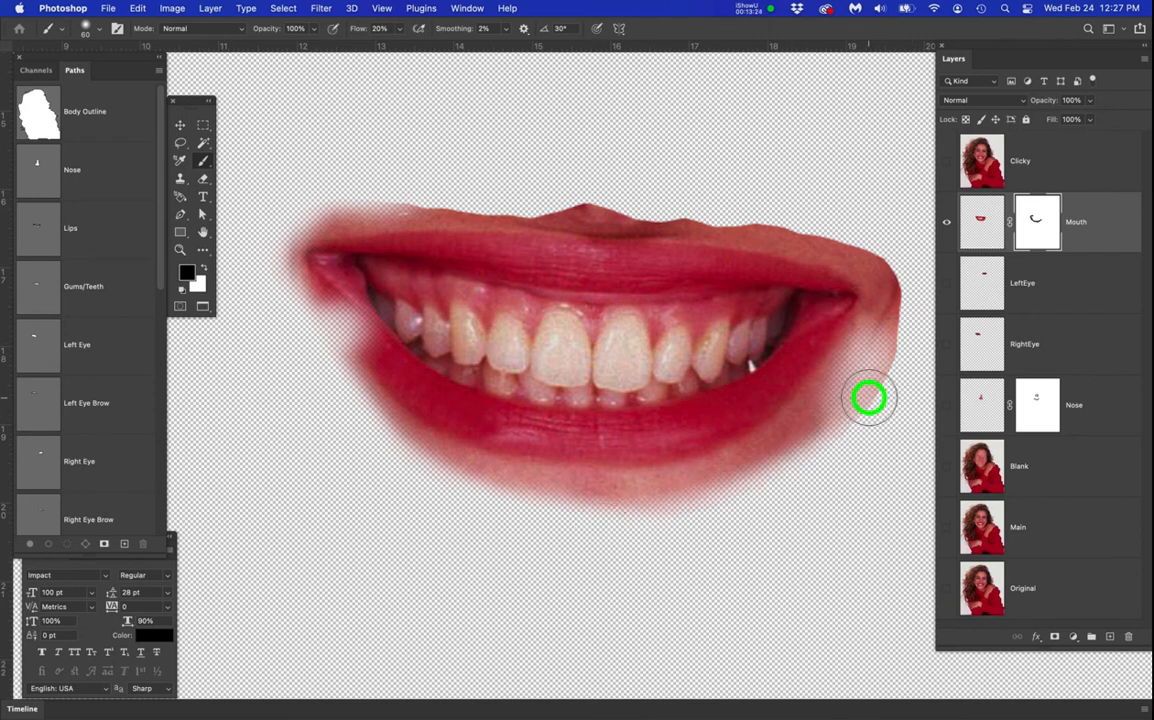
{"action": "key", "text": "super+z"}
{"action": "left_click_drag", "start_coordinate": [850, 438], "coordinate": [747, 469]}
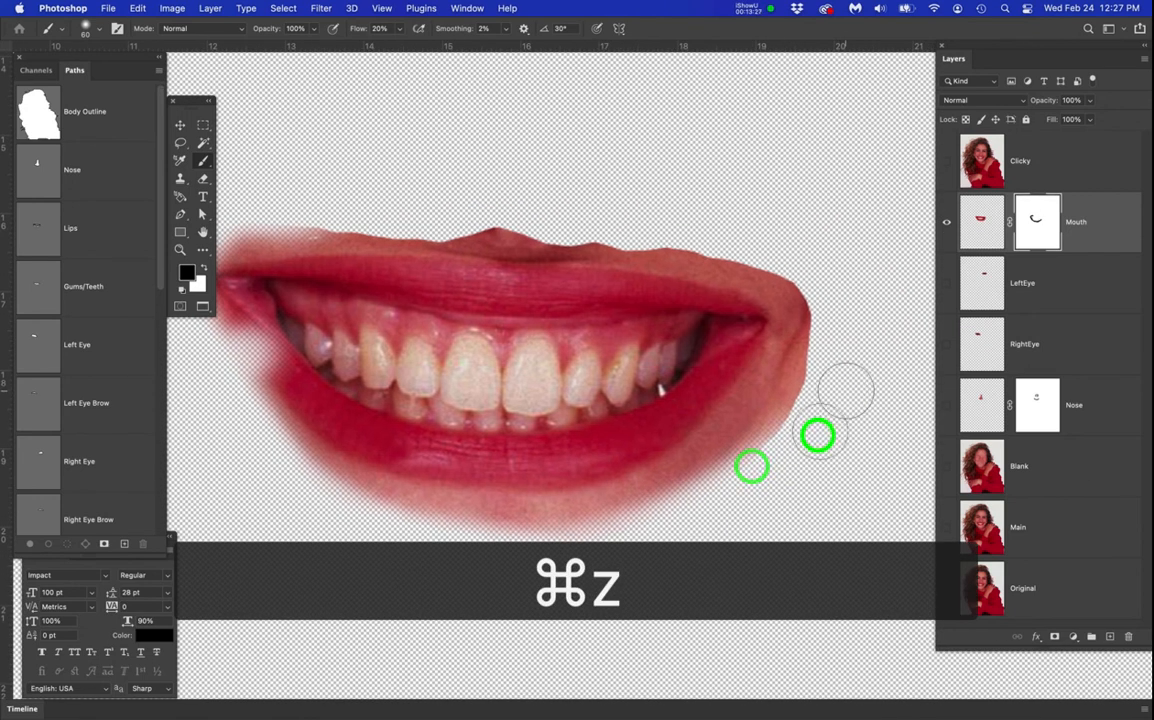
{"action": "mouse_move", "coordinate": [786, 411]}
{"action": "left_mouse_down"}
{"action": "mouse_move", "coordinate": [831, 348]}
{"action": "mouse_move", "coordinate": [819, 284]}
{"action": "left_mouse_up"}
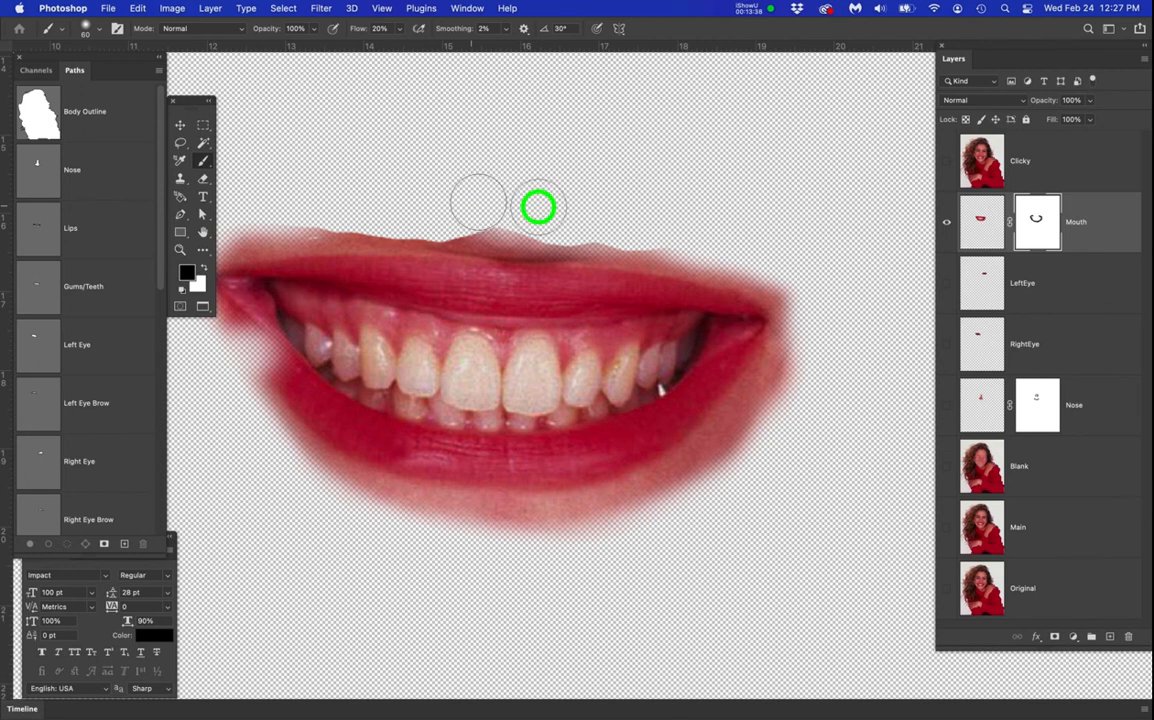
Mask out the skin above the upper lip, reducing the brush to size 40 for the dark patch at its centre
{"action": "left_click_drag", "start_coordinate": [724, 240], "coordinate": [464, 219]}
{"action": "mouse_move", "coordinate": [538, 217]}
{"action": "left_mouse_down"}
{"action": "mouse_move", "coordinate": [711, 229]}
{"action": "mouse_move", "coordinate": [623, 240]}
{"action": "mouse_move", "coordinate": [447, 211]}
{"action": "left_mouse_up"}
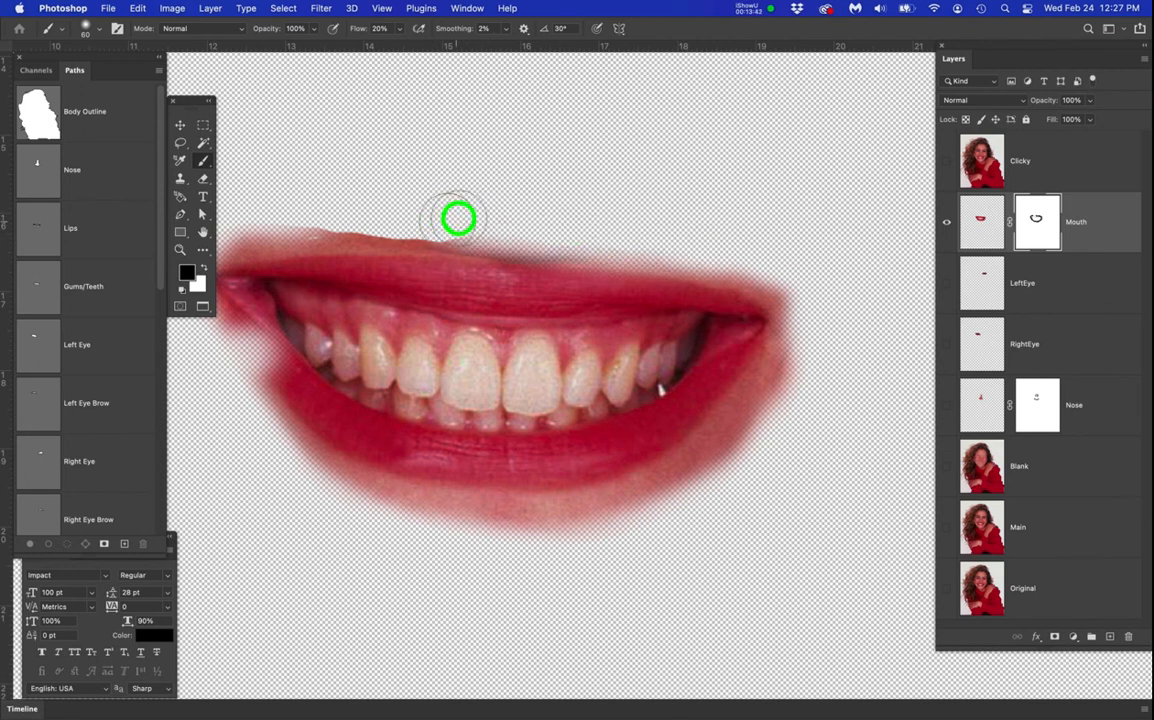
{"action": "key", "text": "bracketleft"}
{"action": "key", "text": "bracketleft"}
{"action": "key", "text": "bracketleft"}
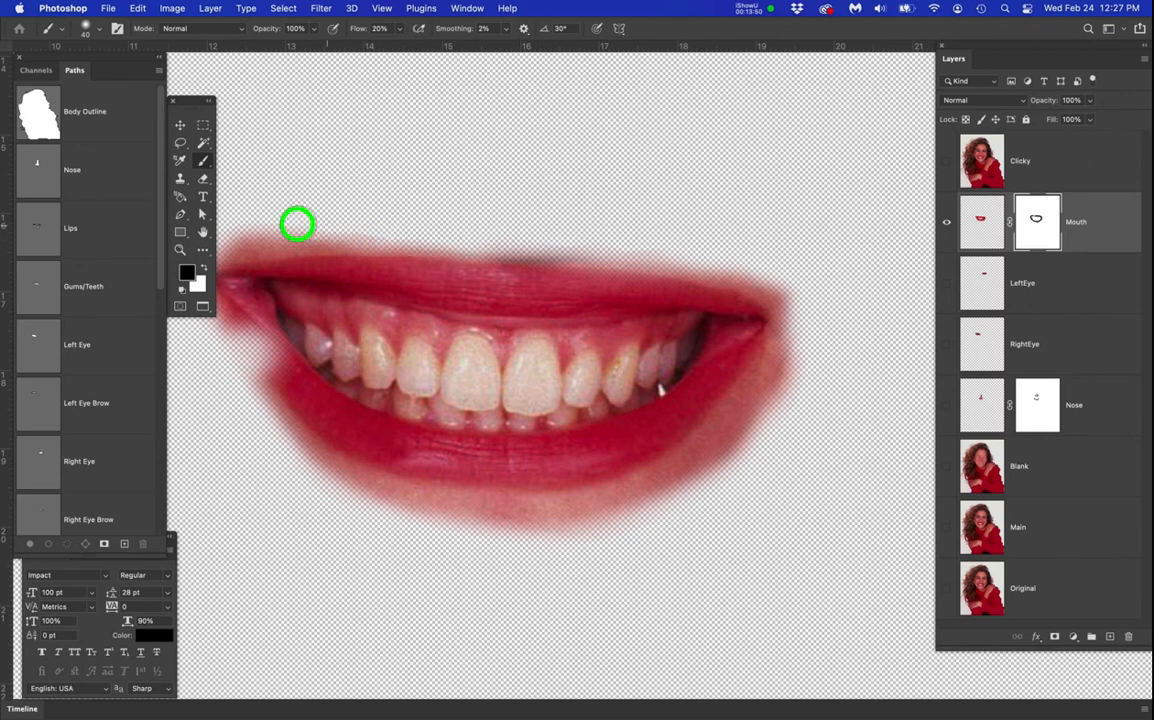
{"action": "mouse_move", "coordinate": [466, 237]}
{"action": "left_mouse_down"}
{"action": "mouse_move", "coordinate": [590, 245]}
{"action": "mouse_move", "coordinate": [508, 249]}
{"action": "left_mouse_up"}
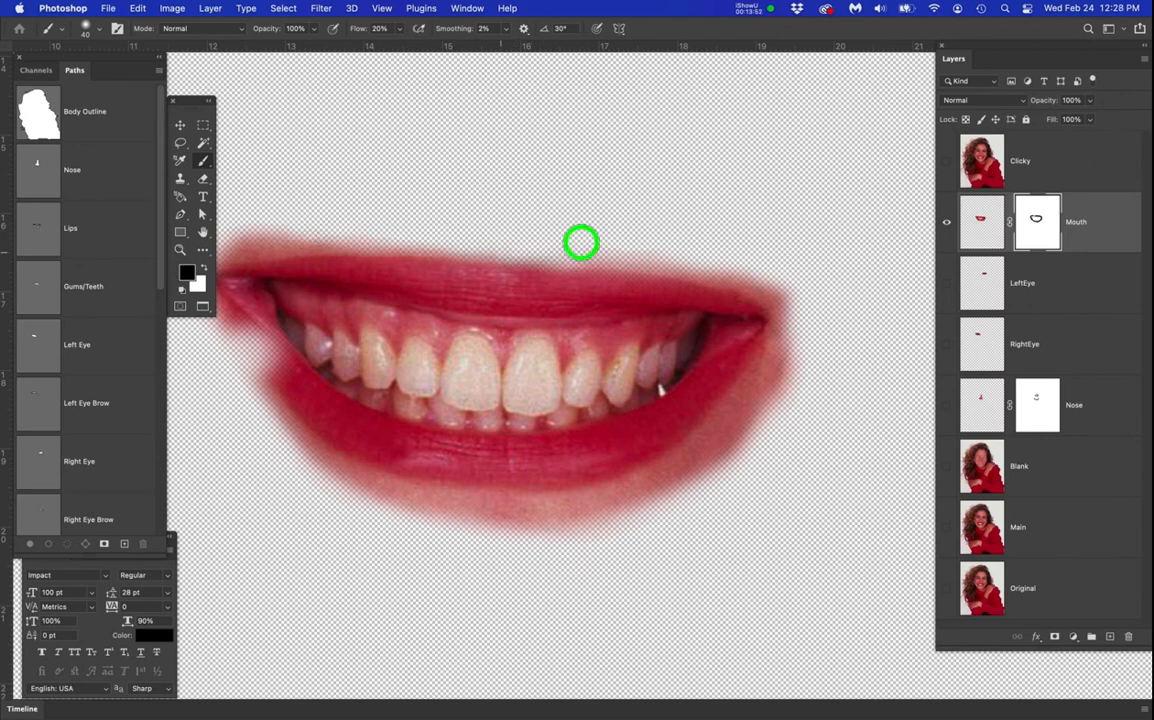
Switch the brush to white at size 50 and paint back the over-masked lip edge below the mouth's left corner
{"action": "key", "text": "space"}
{"action": "left_click_drag", "start_coordinate": [592, 322], "coordinate": [672, 352]}
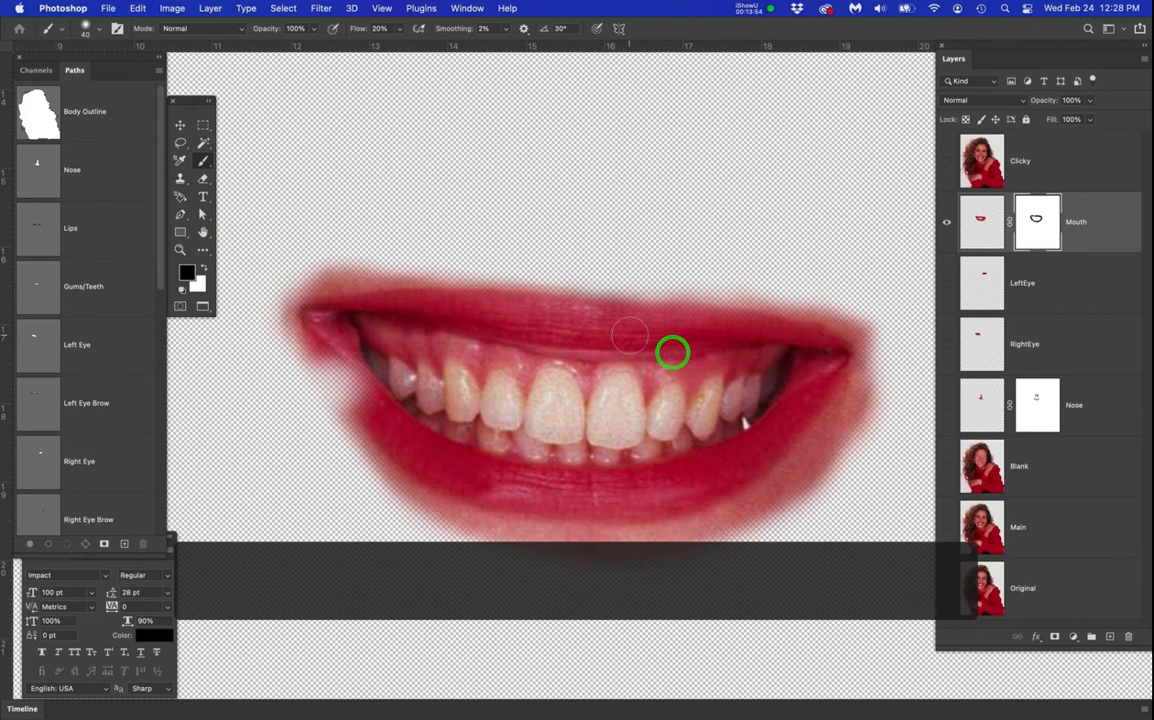
{"action": "key", "text": "x"}
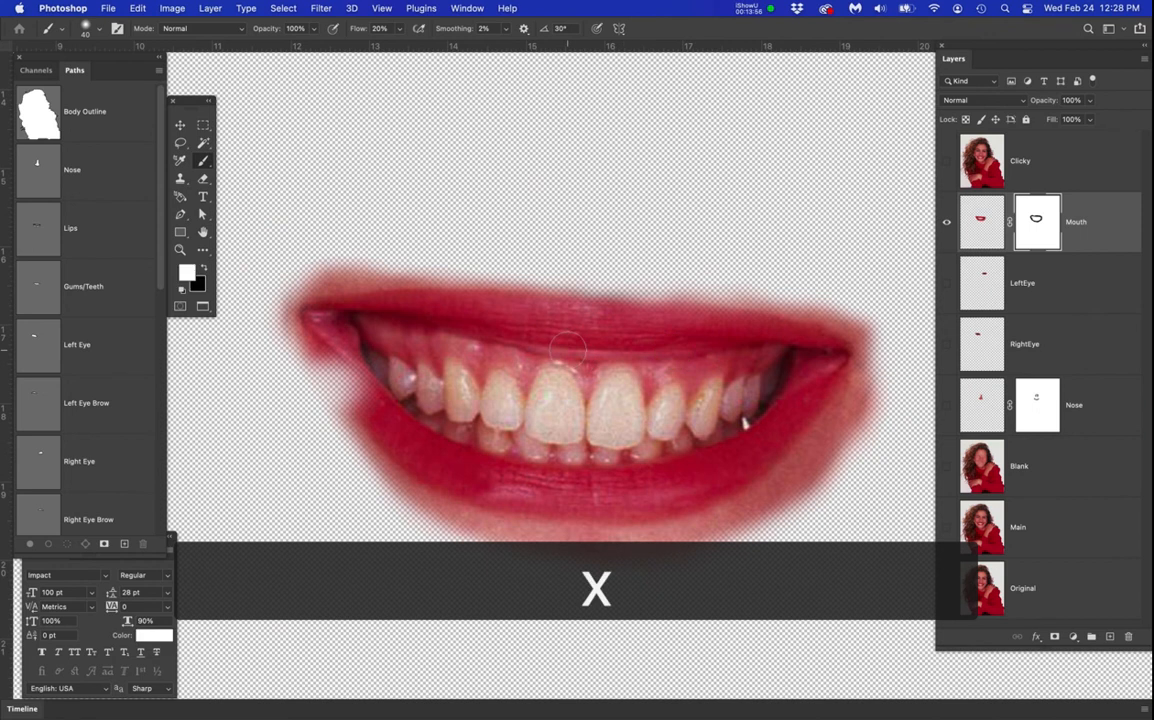
{"action": "key", "text": "bracketright"}
{"action": "key", "text": "bracketright"}
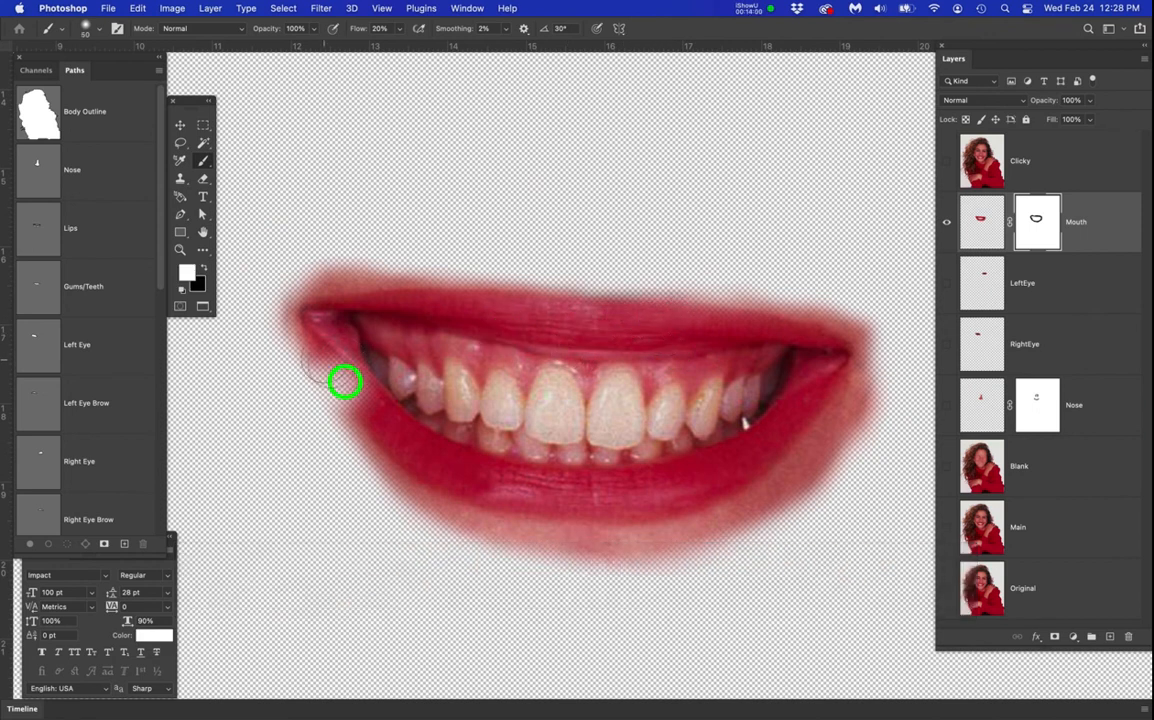
{"action": "left_click_drag", "start_coordinate": [326, 350], "coordinate": [397, 408]}
Show the Blank and Nose layers again beneath the masked mouth
{"action": "scroll", "coordinate": [522, 266], "scroll_direction": "down", "scroll_amount": 2}
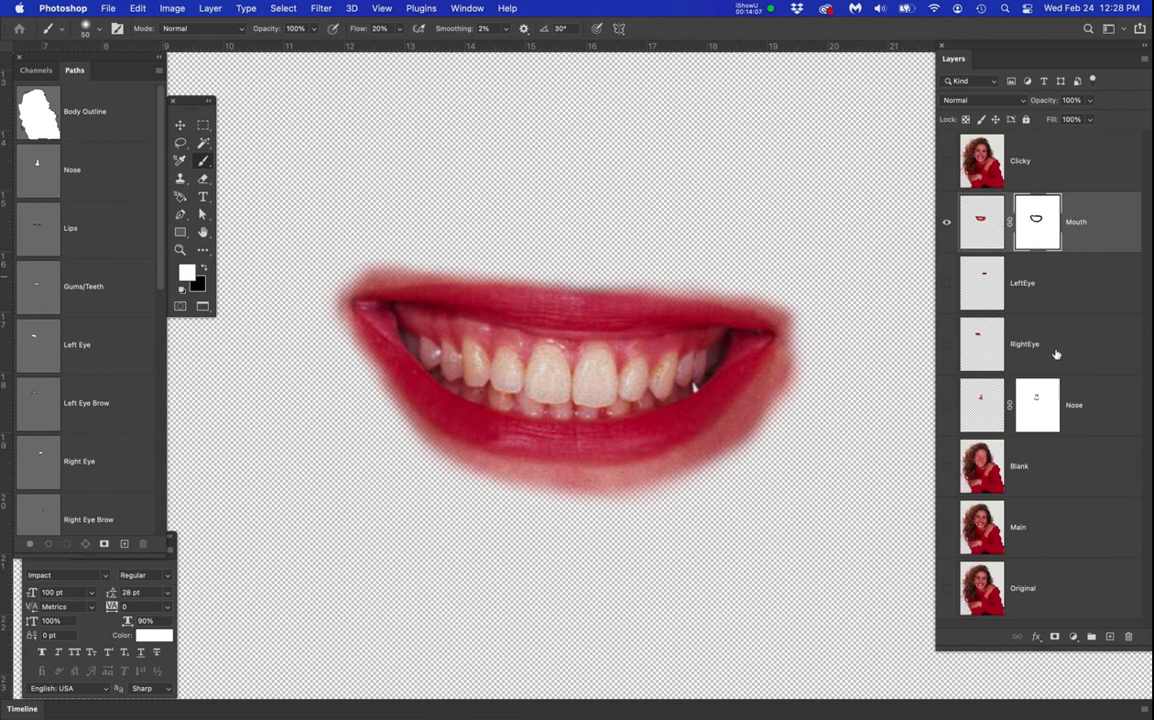
{"action": "left_click", "coordinate": [947, 467]}
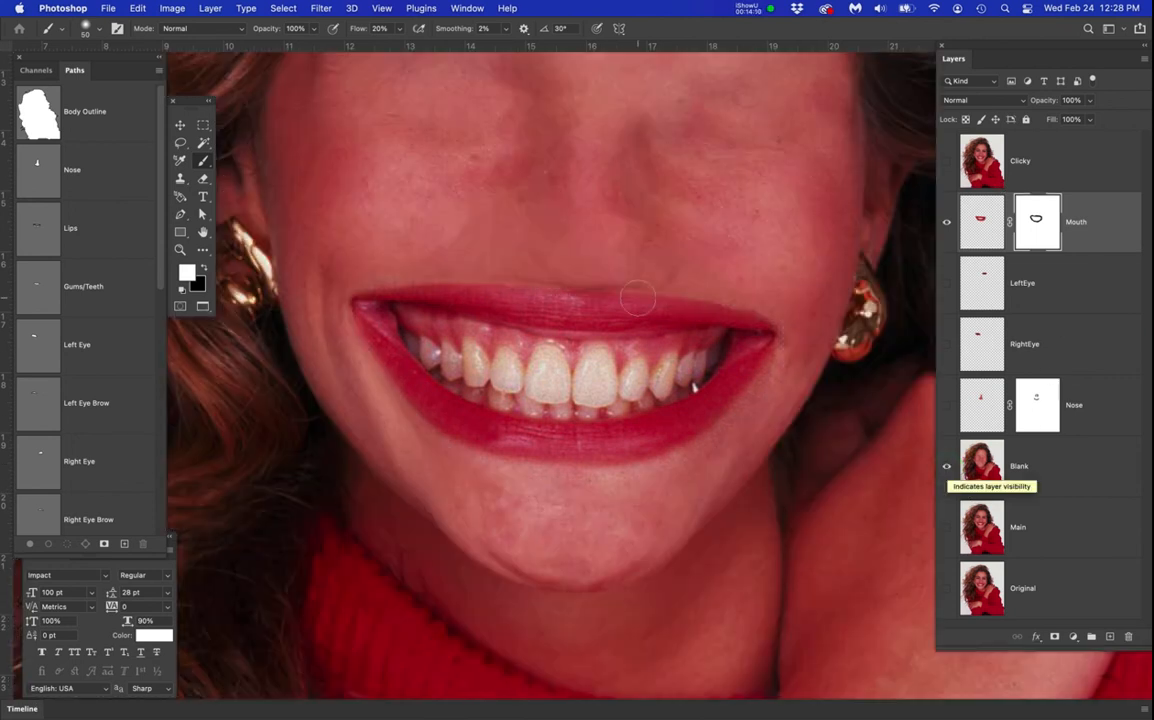
{"action": "scroll", "coordinate": [655, 274], "scroll_direction": "down", "scroll_amount": 1}
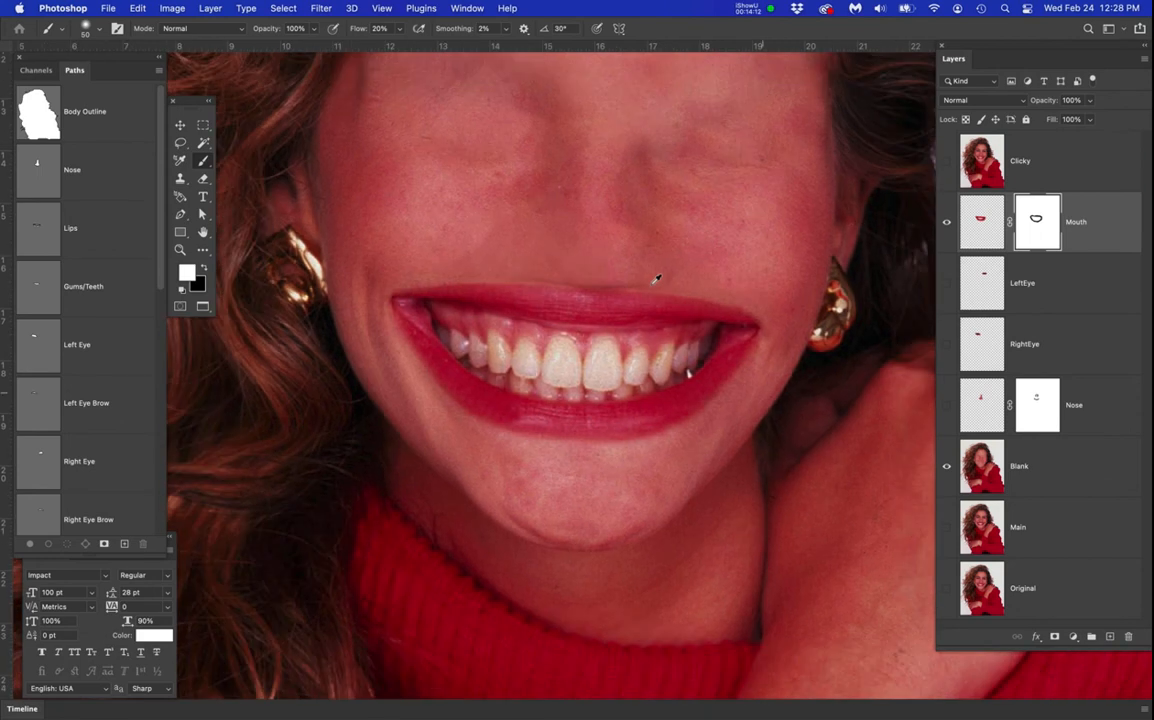
{"action": "left_click", "coordinate": [946, 405]}
{"action": "scroll", "coordinate": [652, 407], "scroll_direction": "up", "scroll_amount": 3}
{"action": "scroll", "coordinate": [660, 425], "scroll_direction": "down", "scroll_amount": 2}
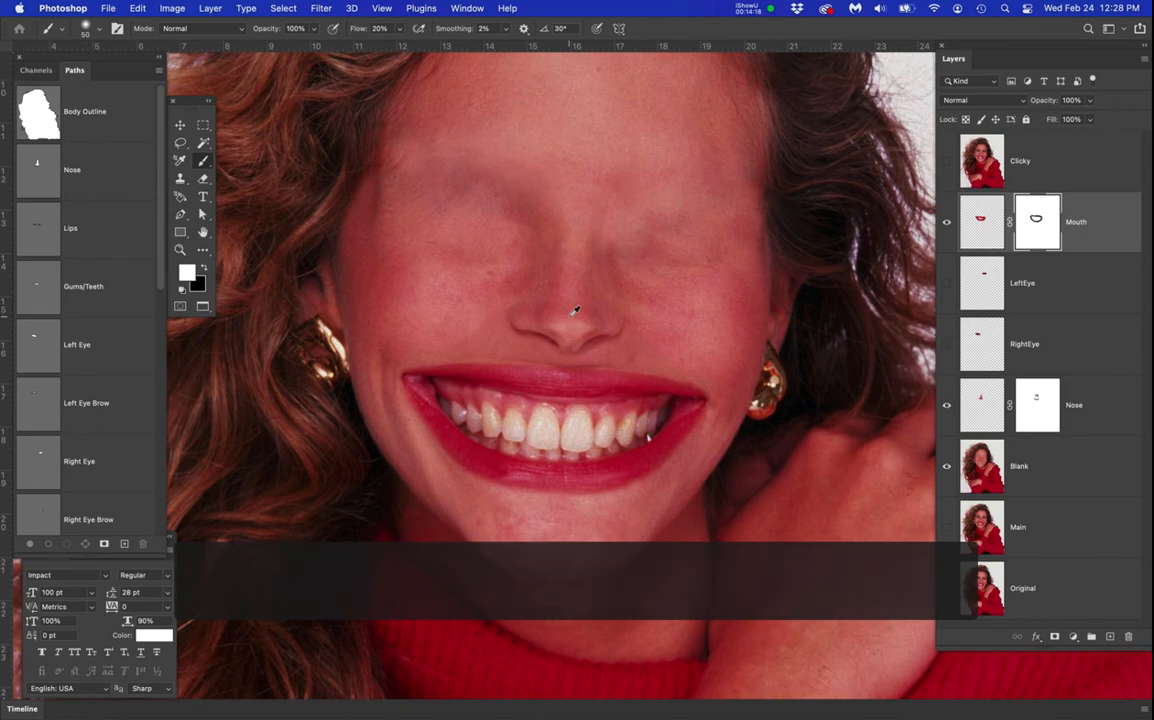
Toggle the Clicky layer's visibility to compare the original face with the enlarged mouth and reduced nose
{"action": "left_click", "coordinate": [946, 163]}
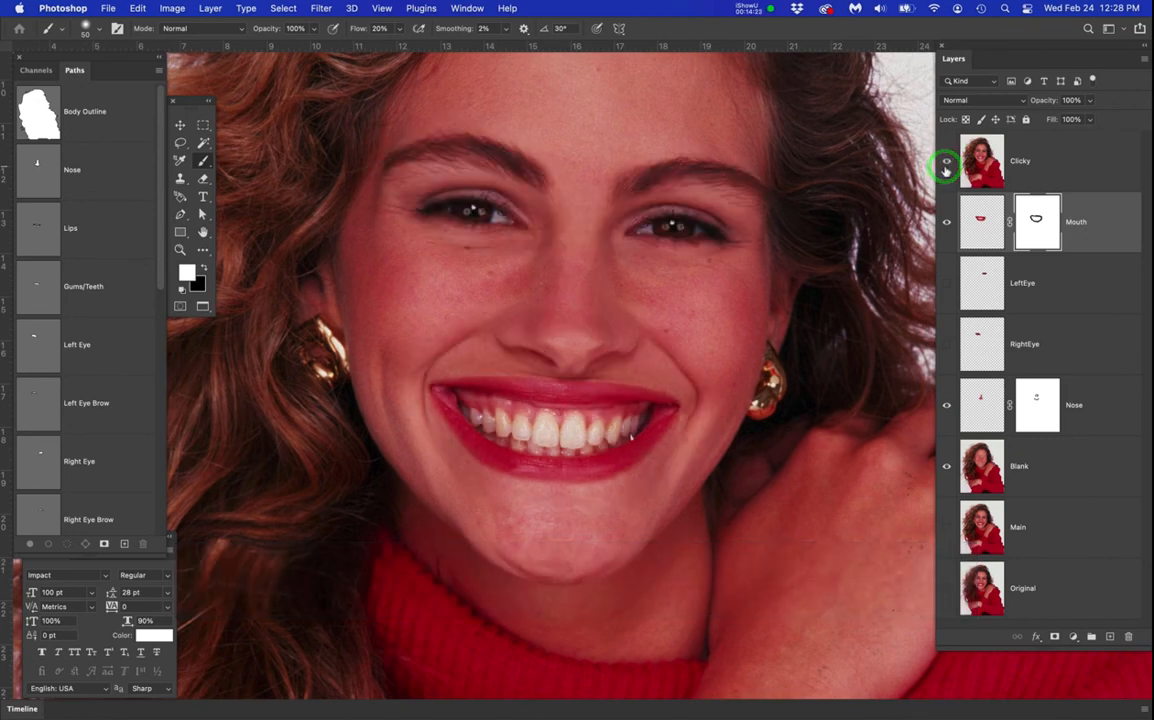
{"action": "left_click", "coordinate": [946, 165]}
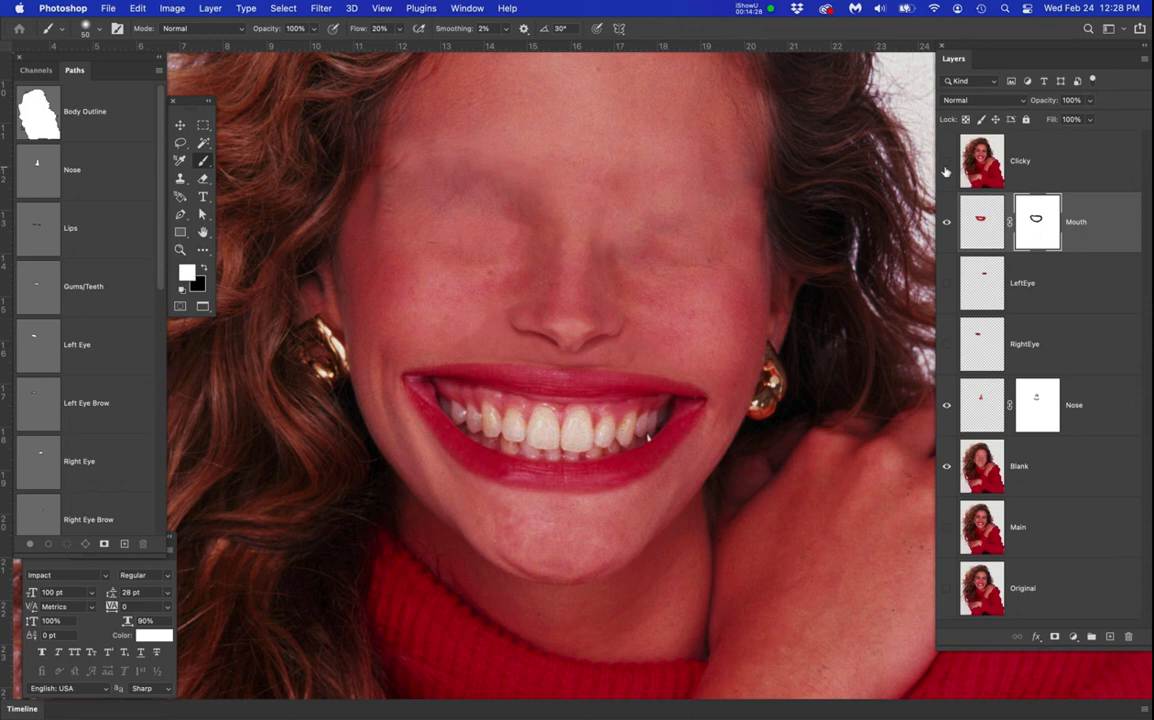
{"action": "left_click", "coordinate": [946, 166]}
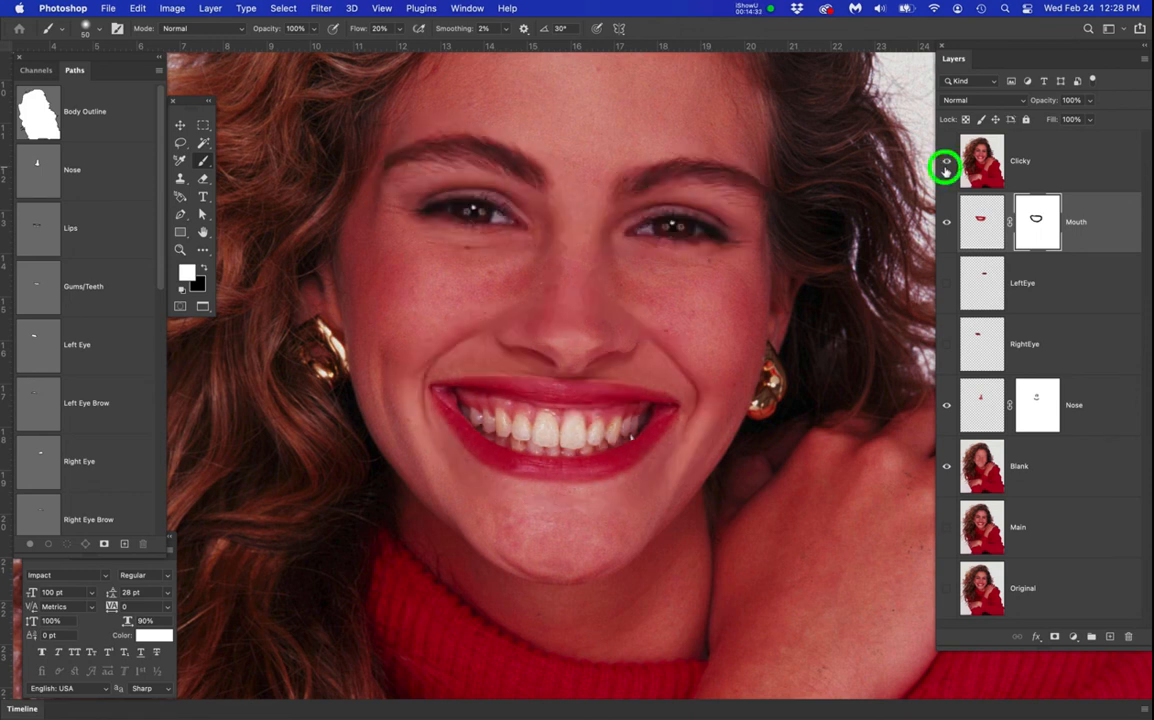
Hide the Clicky layer and disable the Mouth and Nose layer masks to examine the unmasked pieces alone and over the Blank face
{"action": "left_click", "coordinate": [946, 168]}
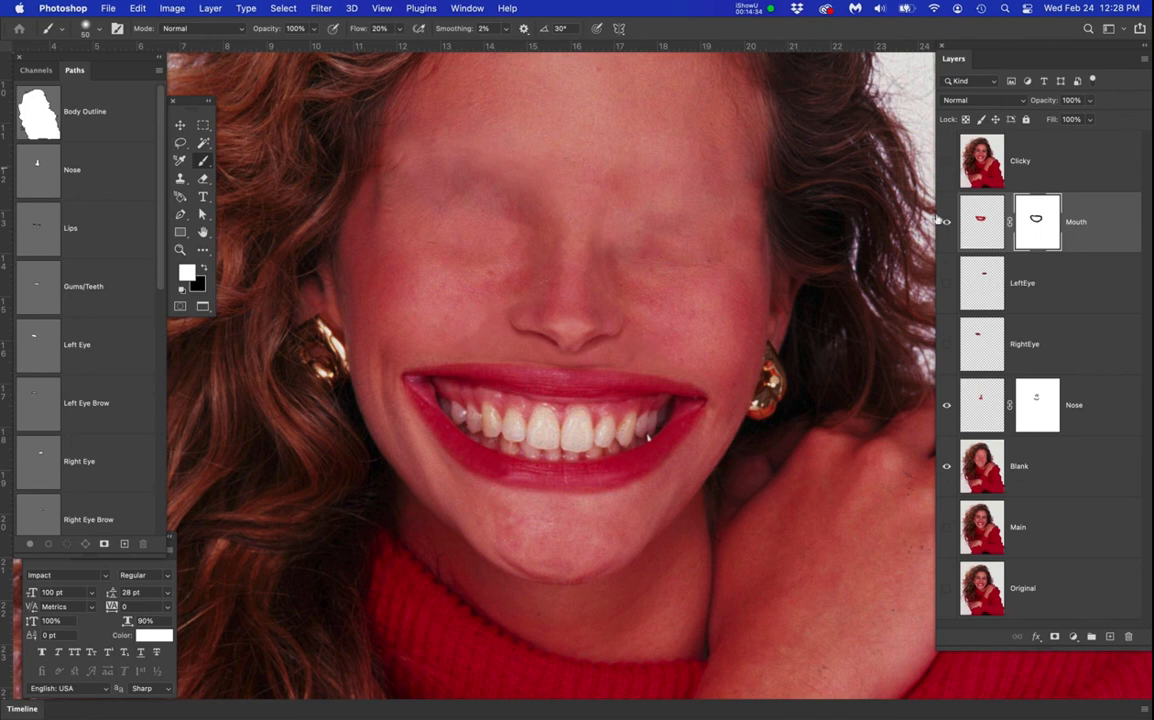
{"action": "left_click", "coordinate": [947, 468]}
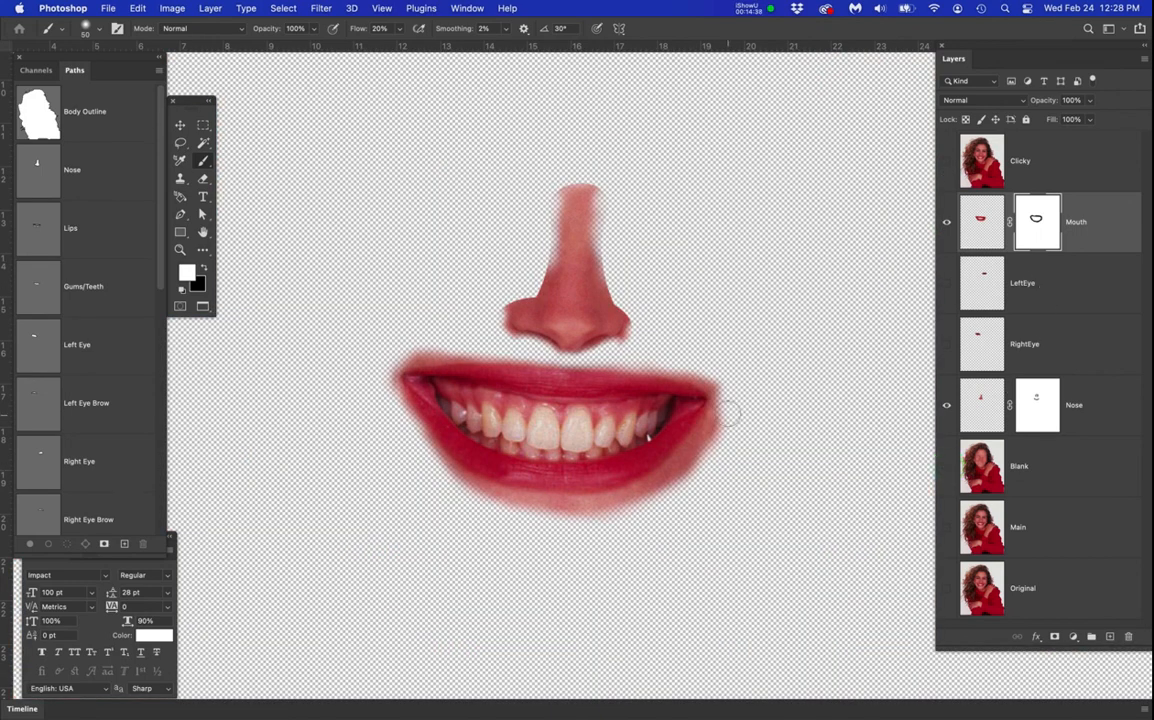
{"action": "right_click", "coordinate": [1037, 223]}
{"action": "left_click", "coordinate": [992, 227]}
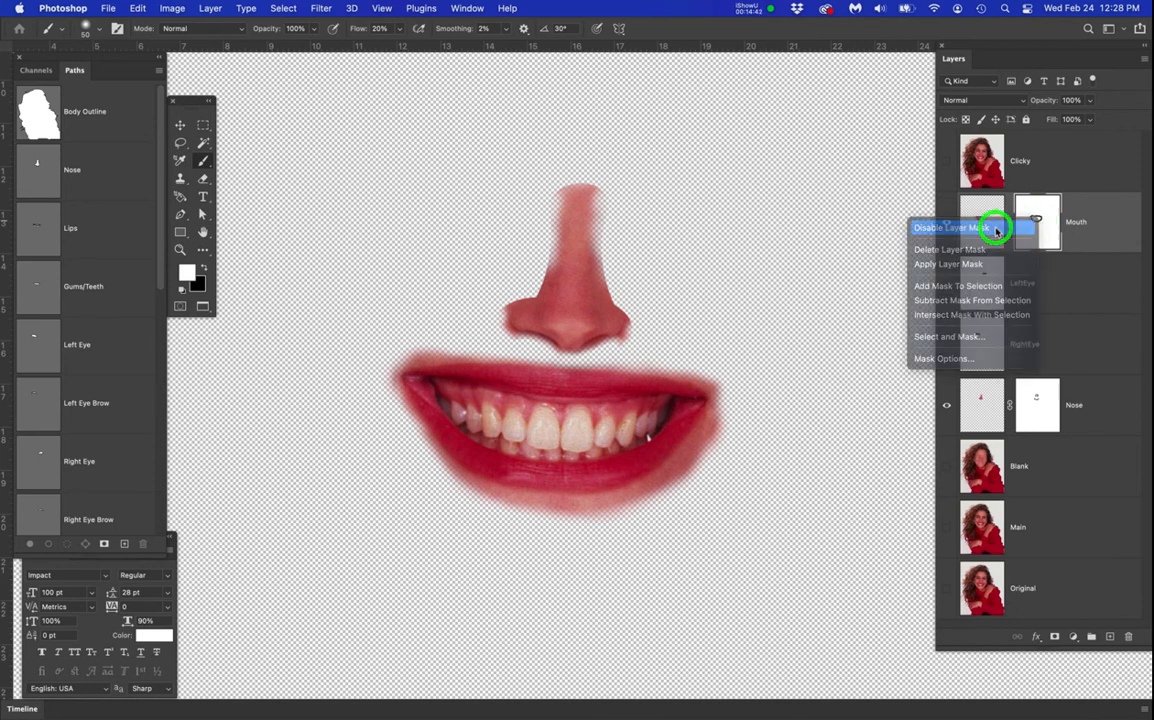
{"action": "right_click", "coordinate": [1043, 410]}
{"action": "left_click", "coordinate": [1005, 408]}
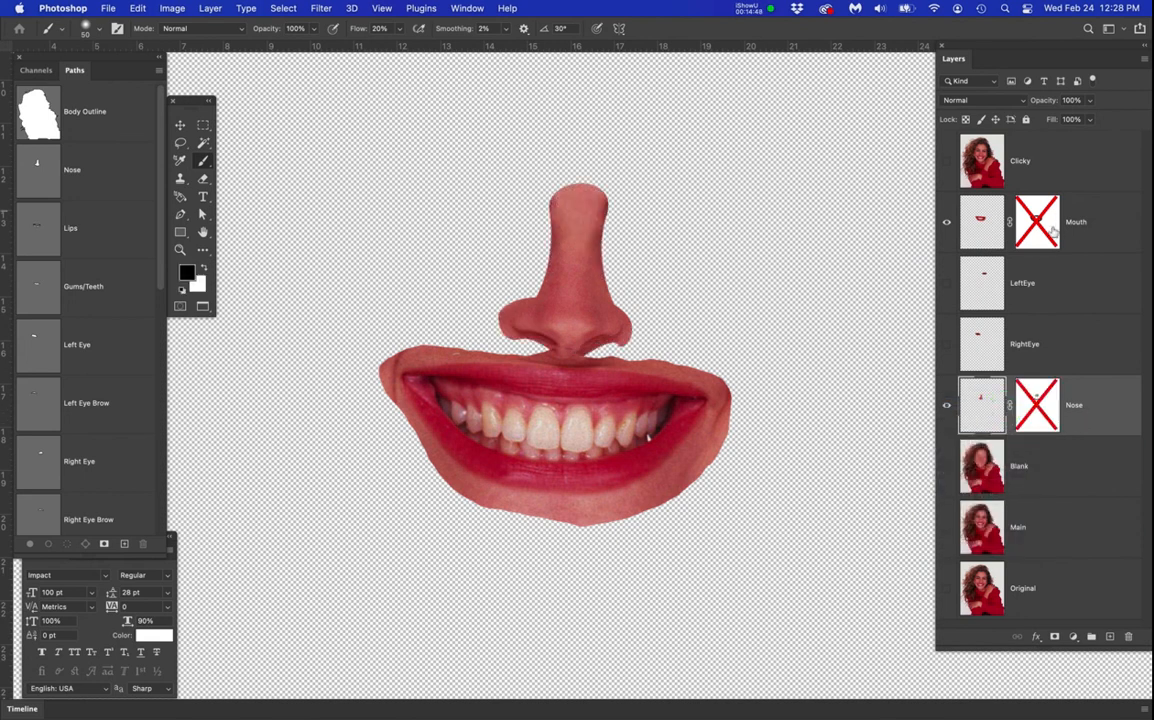
{"action": "left_click", "coordinate": [946, 466]}
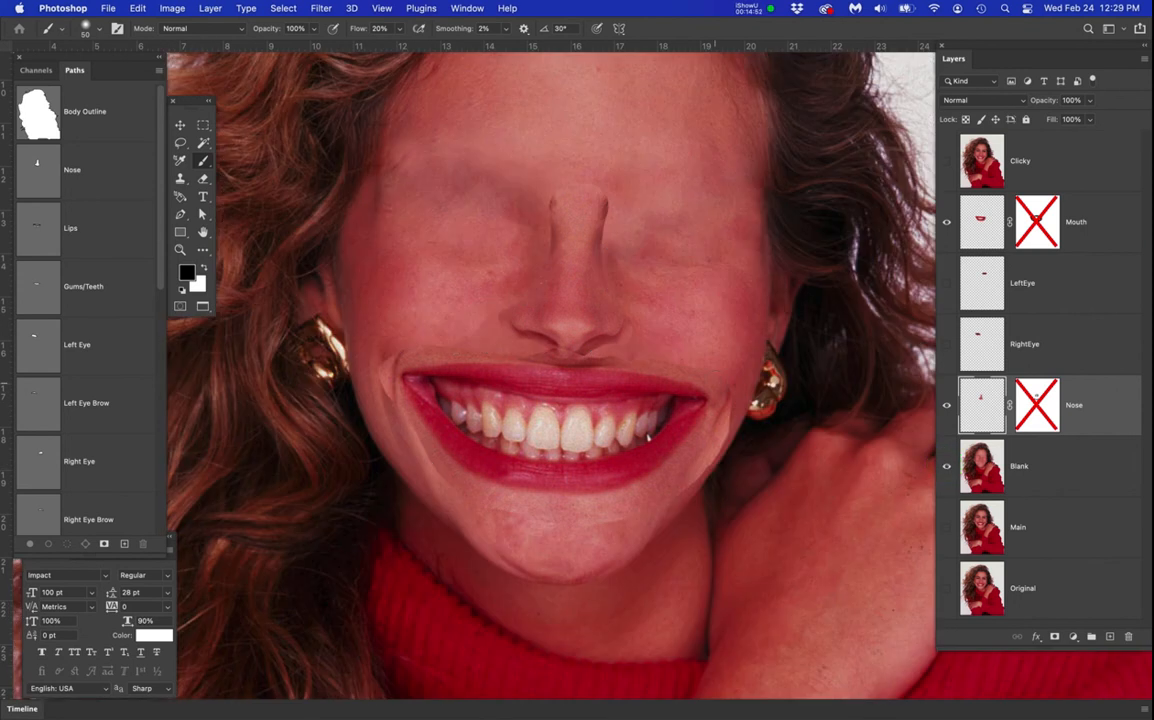
Re-enable the layer masks on the Mouth and Nose layers
{"action": "right_click", "coordinate": [1036, 218]}
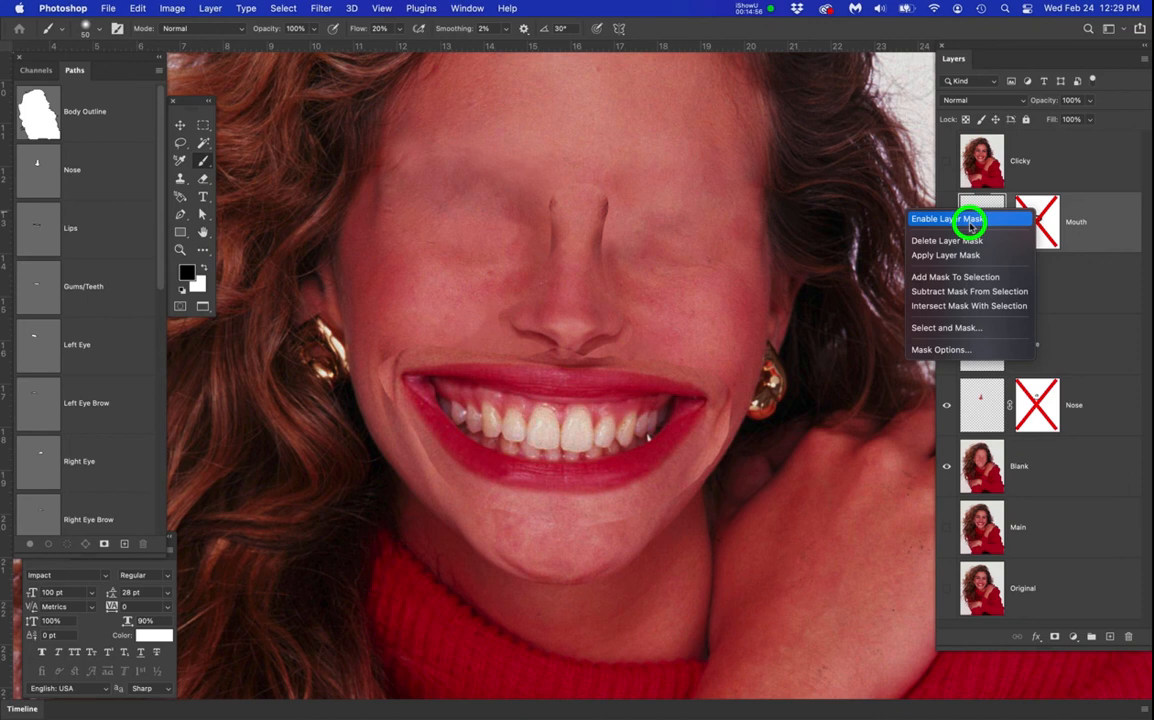
{"action": "left_click", "coordinate": [972, 225]}
{"action": "right_click", "coordinate": [1036, 398]}
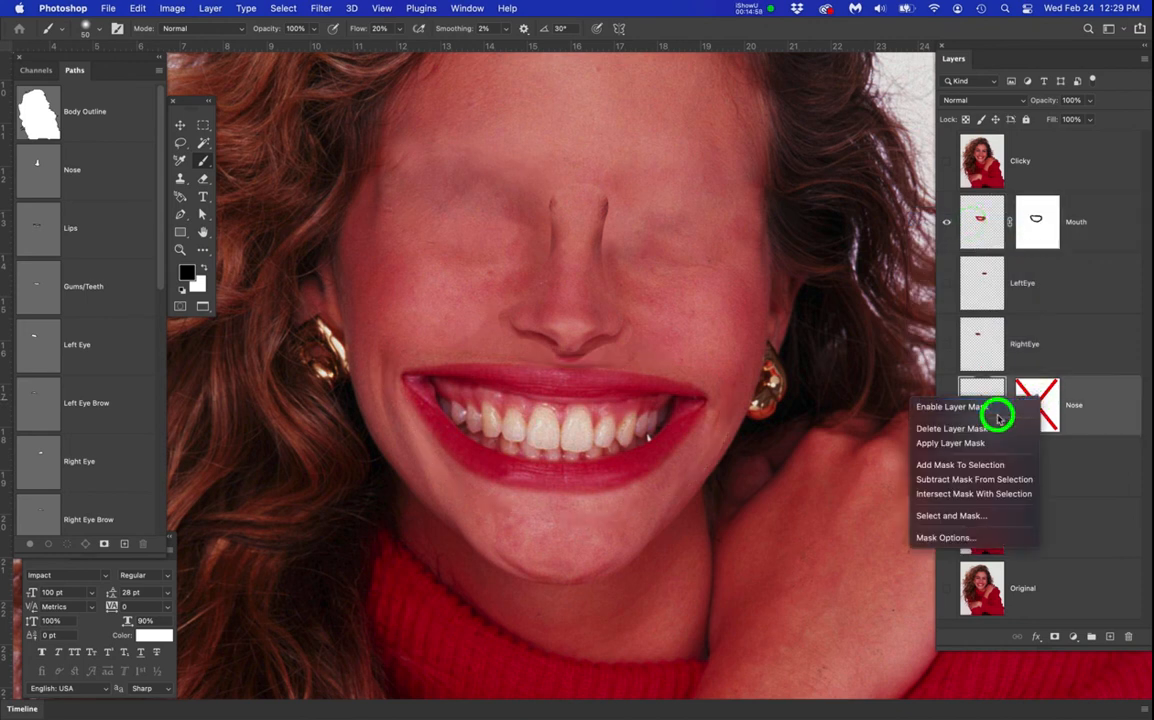
{"action": "left_click", "coordinate": [952, 406]}
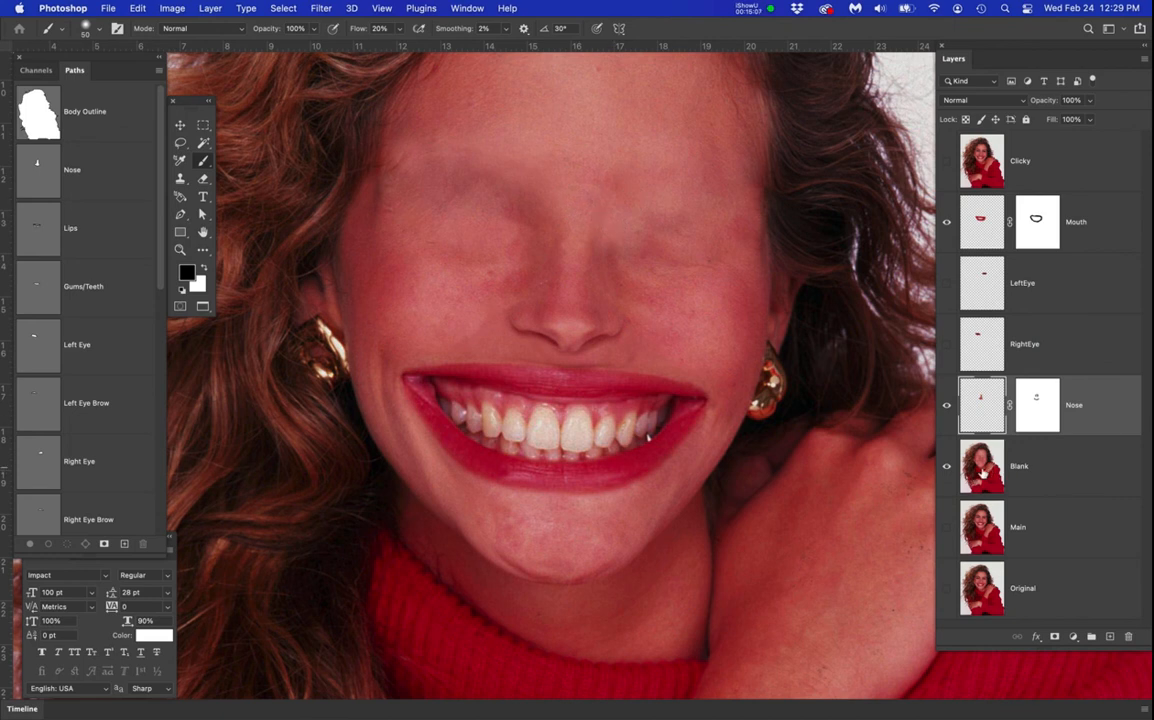
Hide the Blank, Nose and Mouth layers, and make the Main layer visible and active
{"action": "left_click", "coordinate": [946, 466]}
{"action": "left_click", "coordinate": [947, 405]}
{"action": "left_click", "coordinate": [946, 221]}
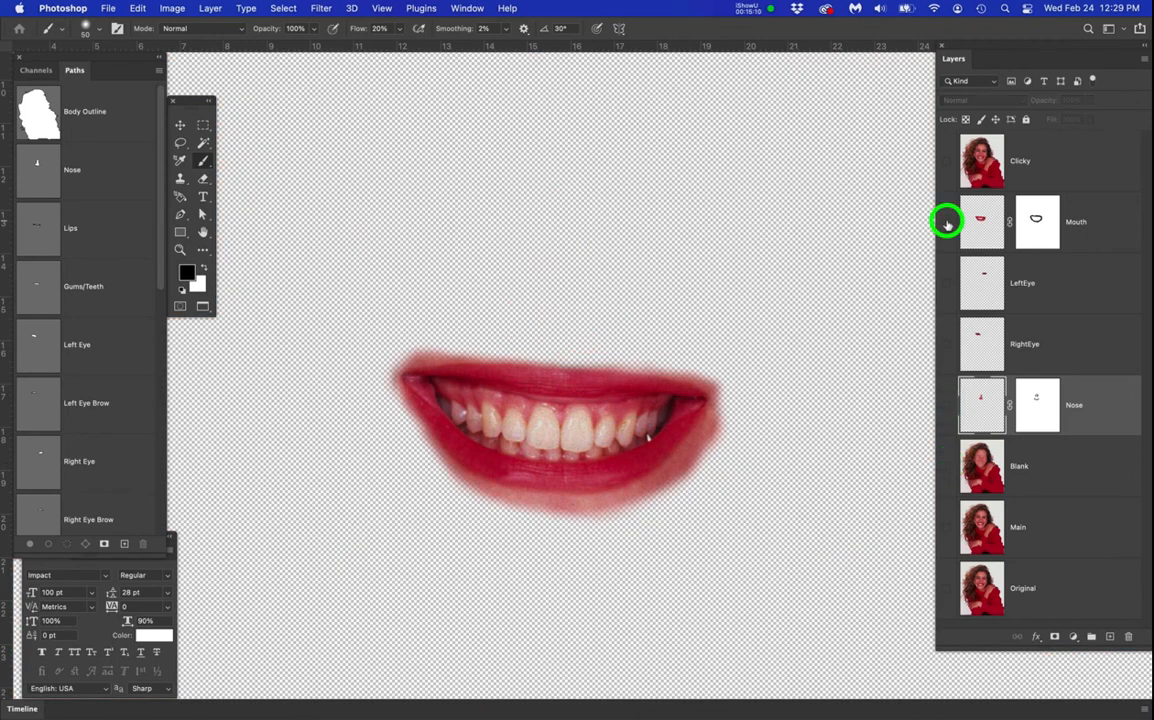
{"action": "left_click", "coordinate": [1069, 533]}
{"action": "left_click", "coordinate": [946, 529]}
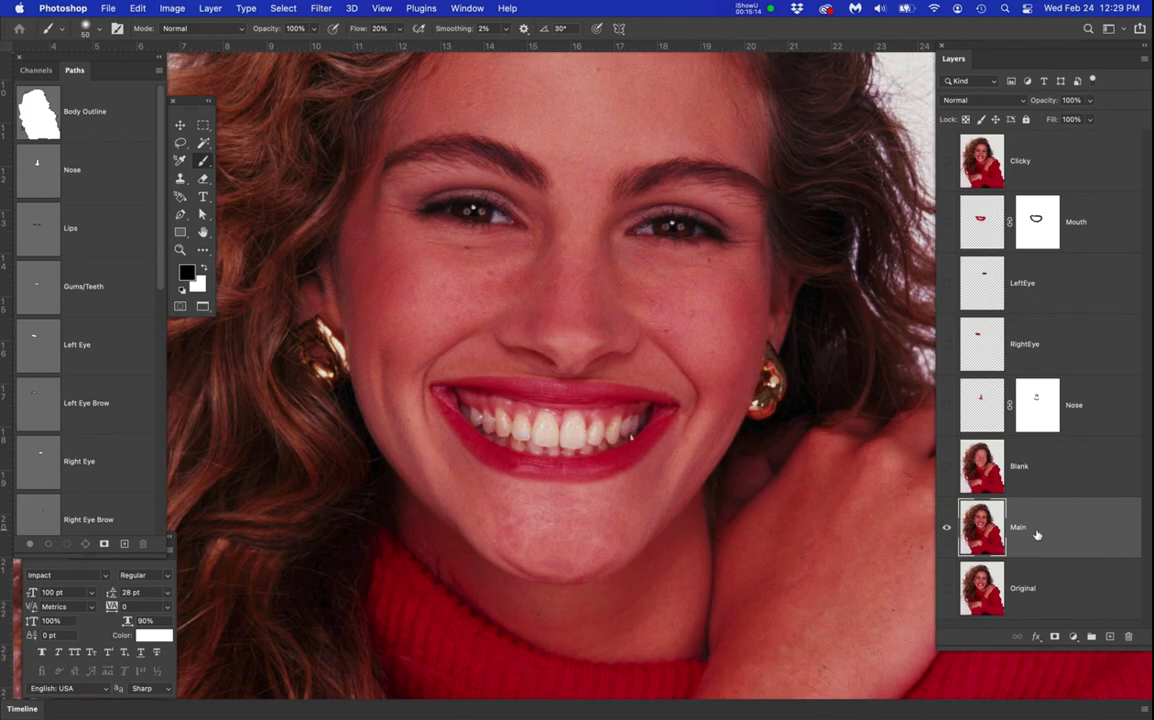
{"action": "left_click", "coordinate": [1068, 523]}
{"action": "left_click", "coordinate": [44, 405], "text": "super"}
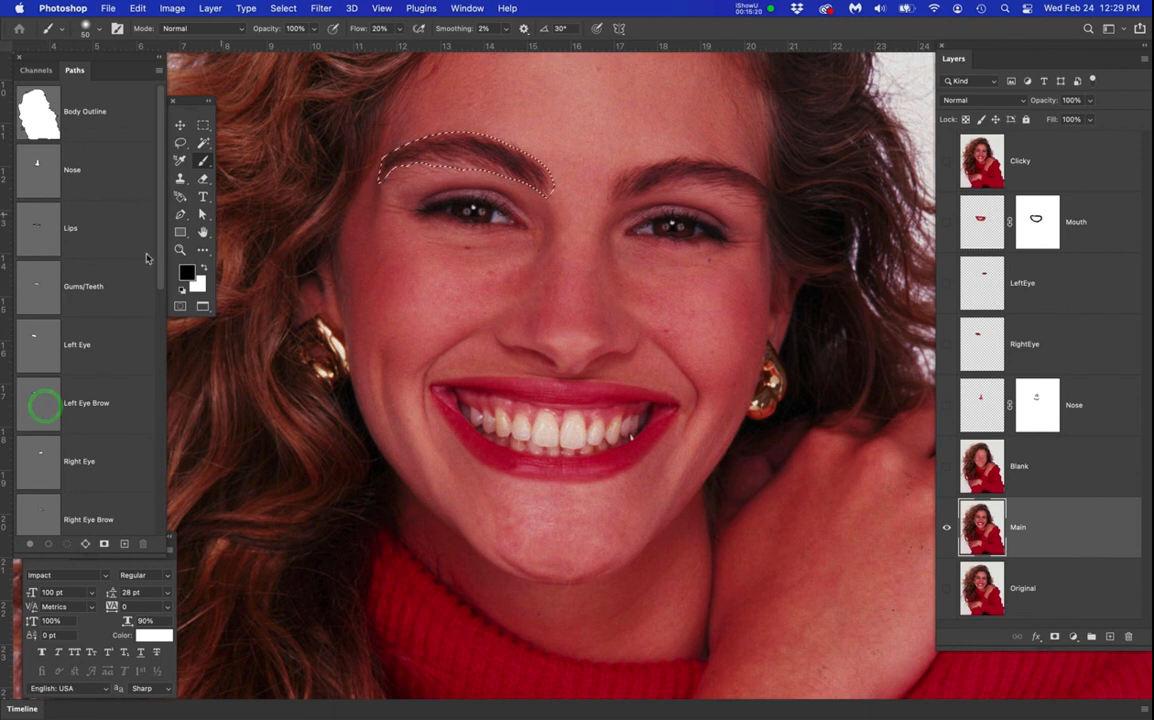
{"action": "scroll", "coordinate": [408, 130], "scroll_direction": "up", "scroll_amount": 3}
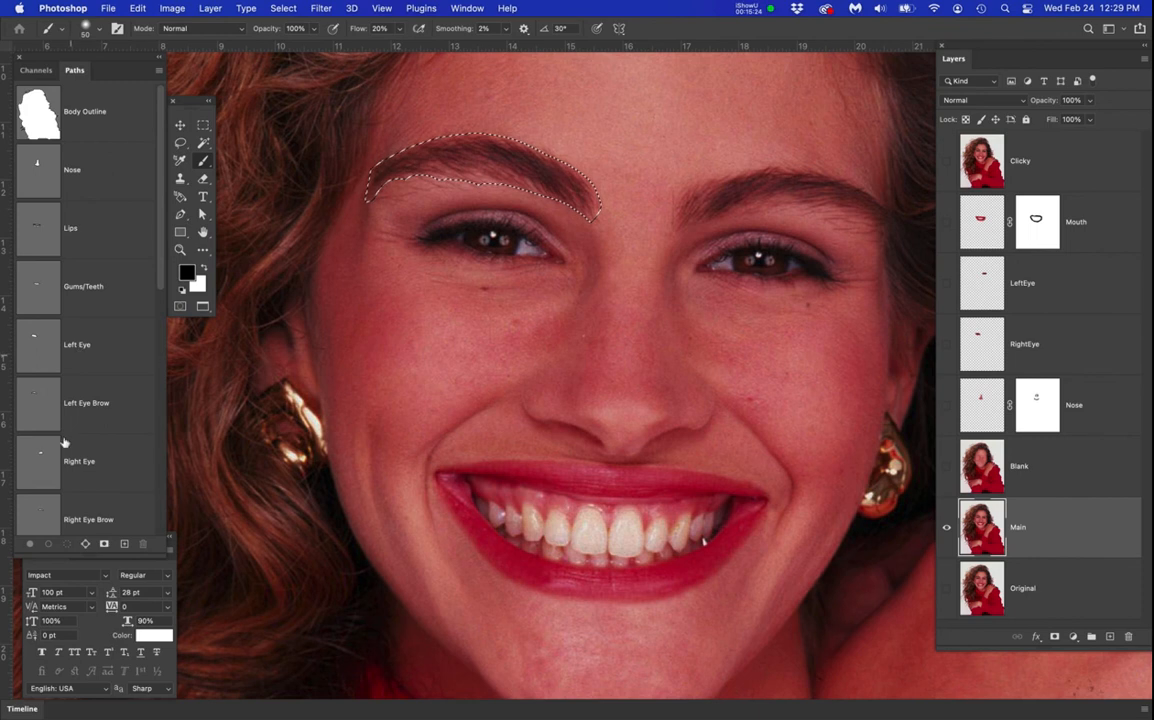
{"action": "left_click", "coordinate": [41, 464]}
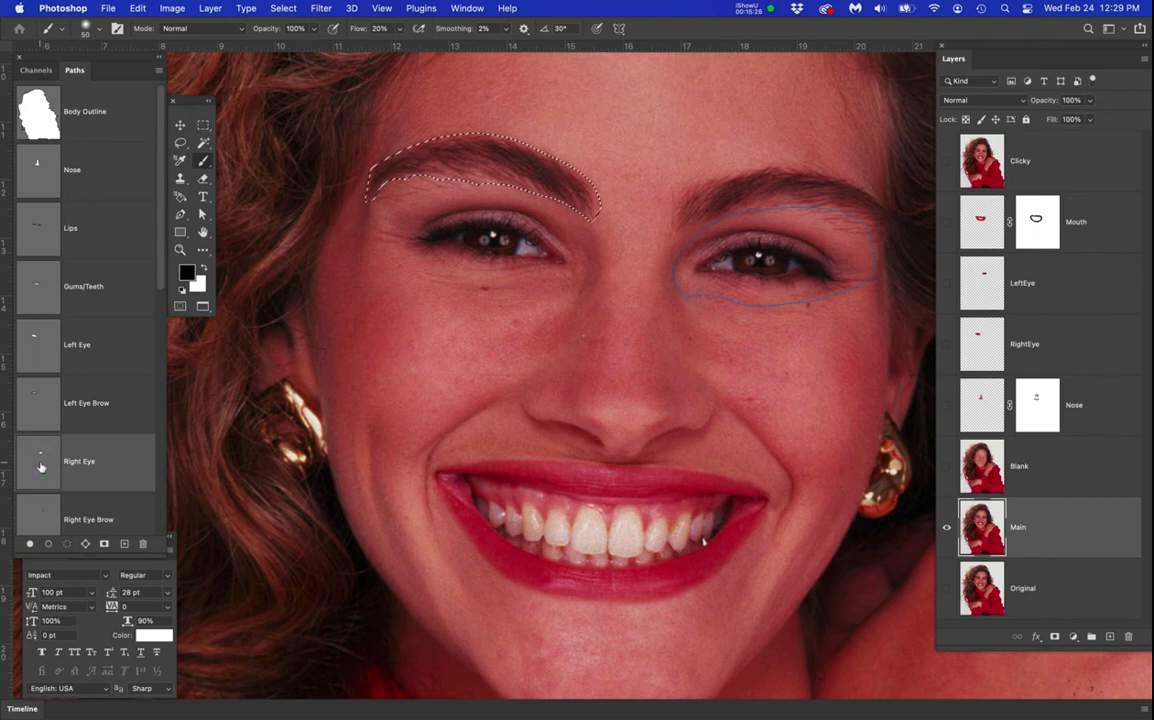
{"action": "key", "text": "super+d"}
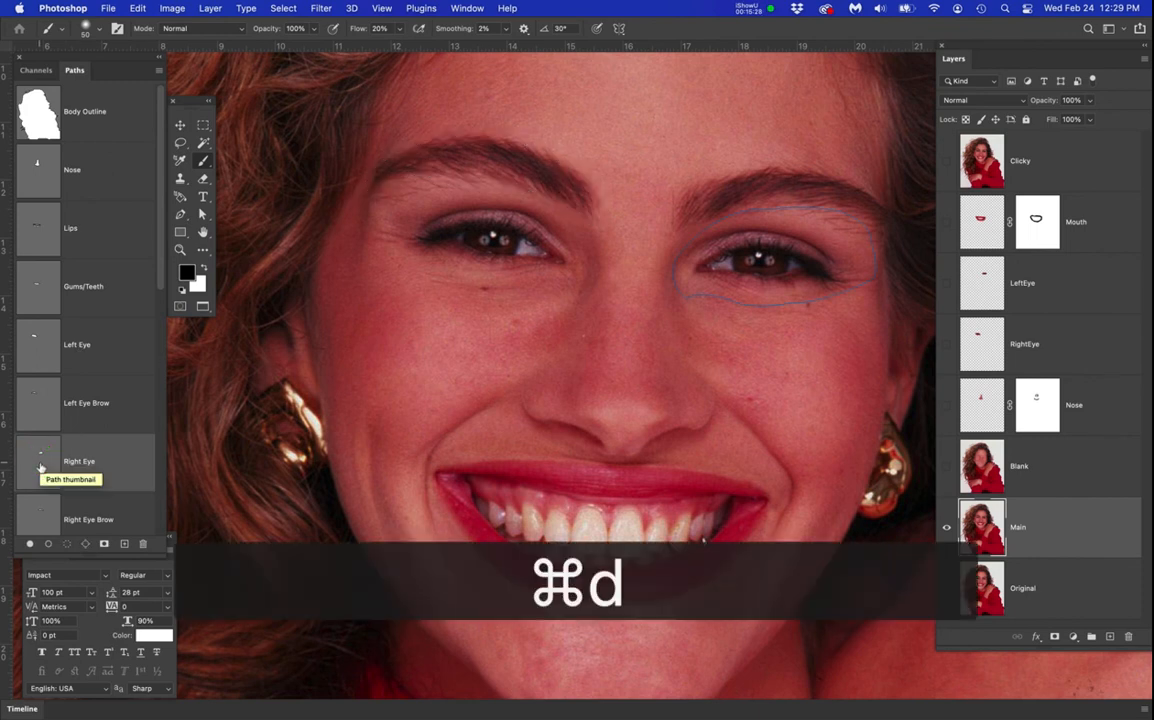
Enlarge the Left Eye Brow path around the eyebrow to about 117% width and 132% height
{"action": "left_click", "coordinate": [35, 415]}
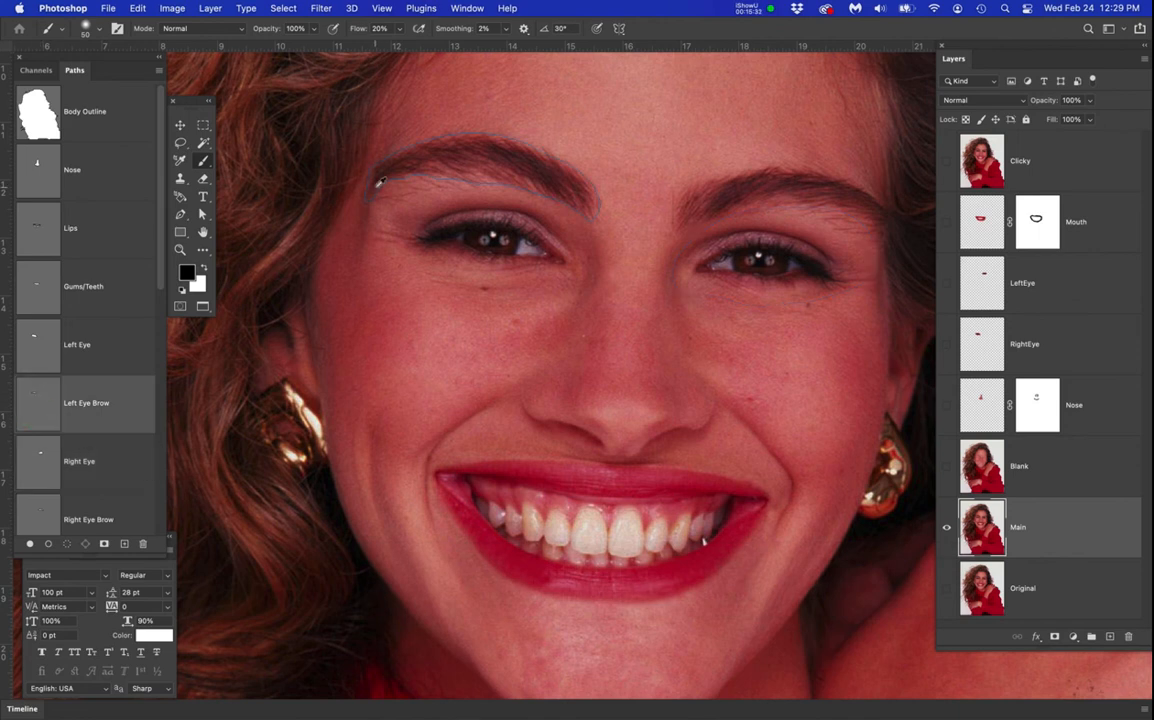
{"action": "scroll", "coordinate": [381, 188], "scroll_direction": "up", "scroll_amount": 2}
{"action": "scroll", "coordinate": [515, 361], "scroll_direction": "up", "scroll_amount": 5}
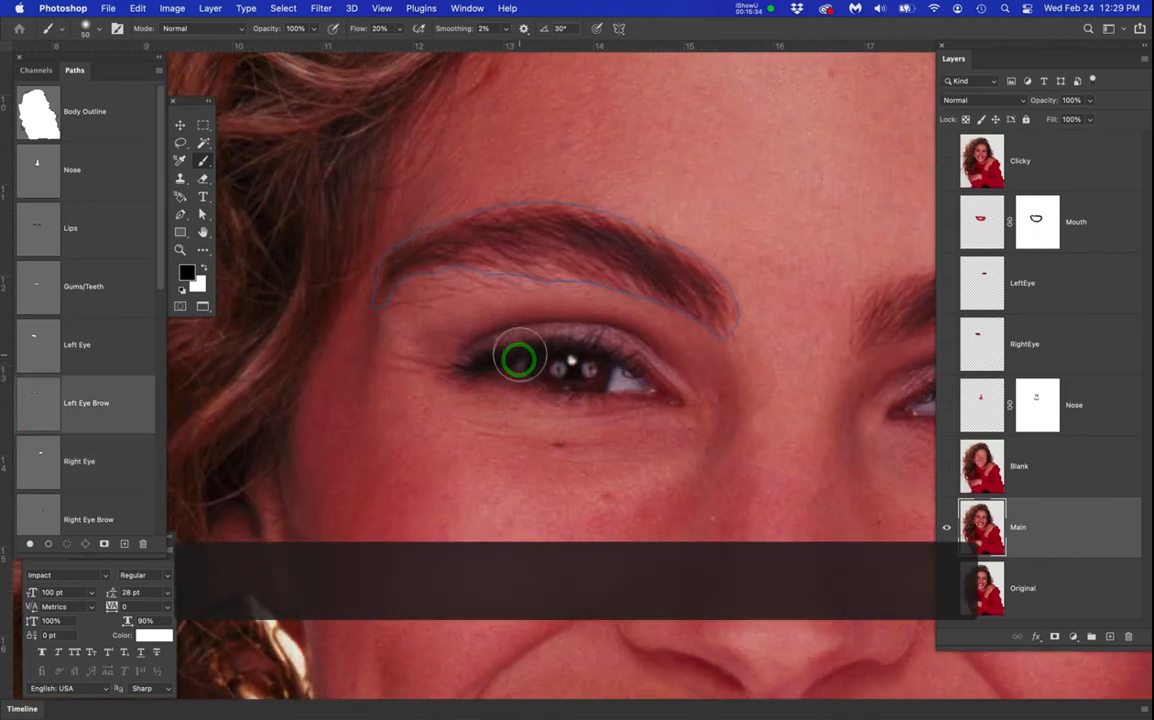
{"action": "key", "text": "p"}
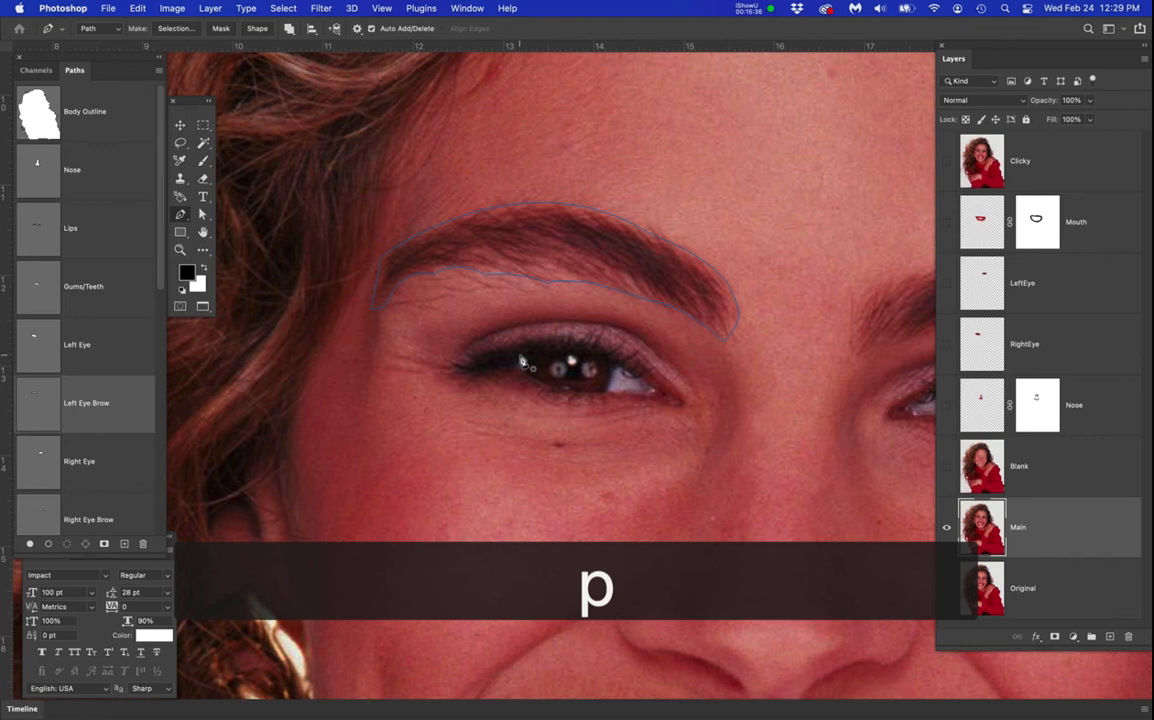
{"action": "left_click", "coordinate": [596, 287], "text": "super"}
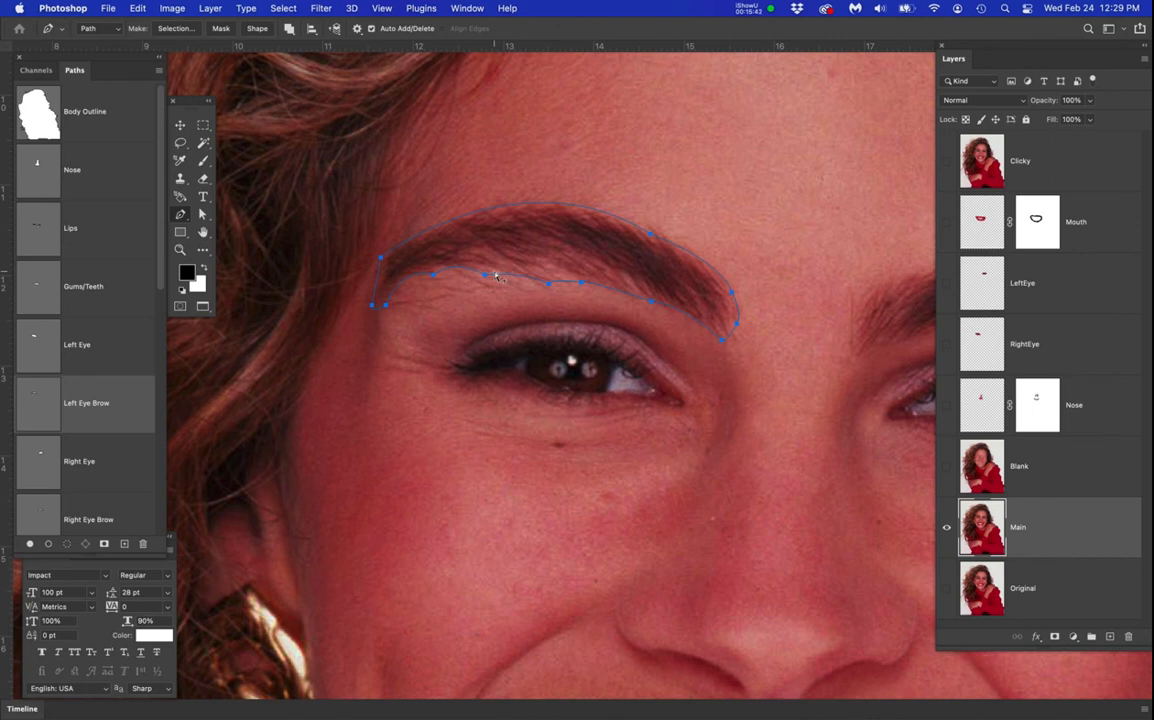
{"action": "key", "text": "super+t"}
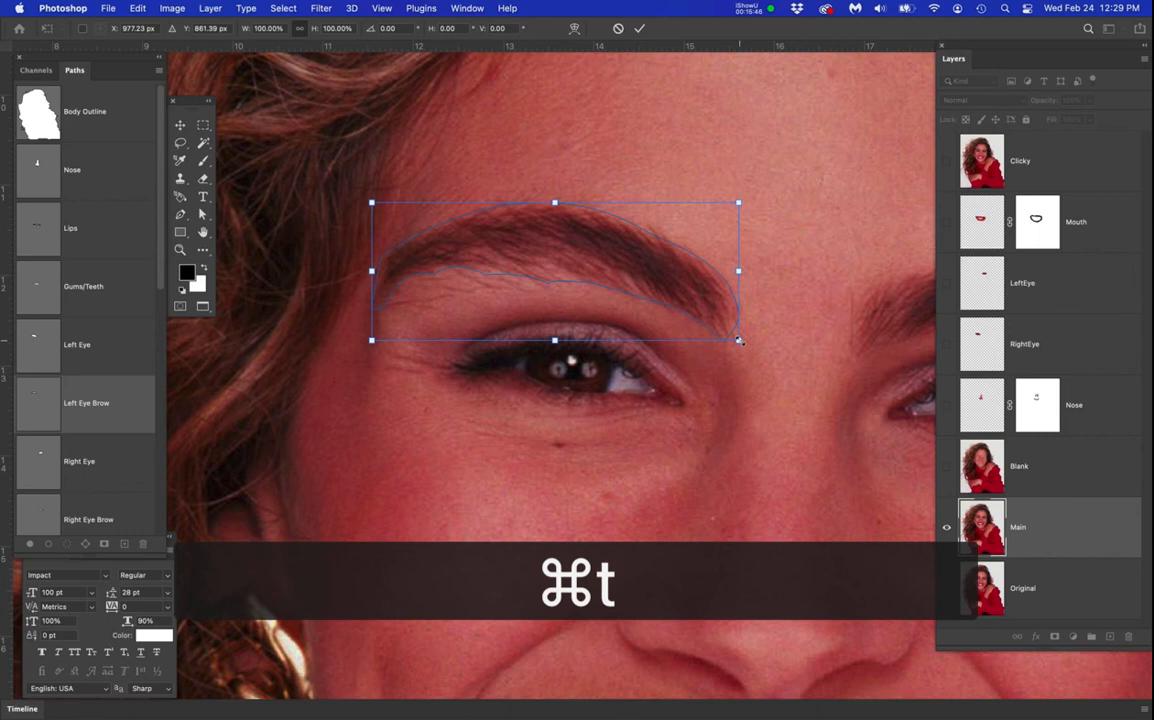
{"action": "left_click_drag", "start_coordinate": [738, 340], "coordinate": [771, 355]}
{"action": "left_click_drag", "start_coordinate": [678, 292], "coordinate": [680, 299]}
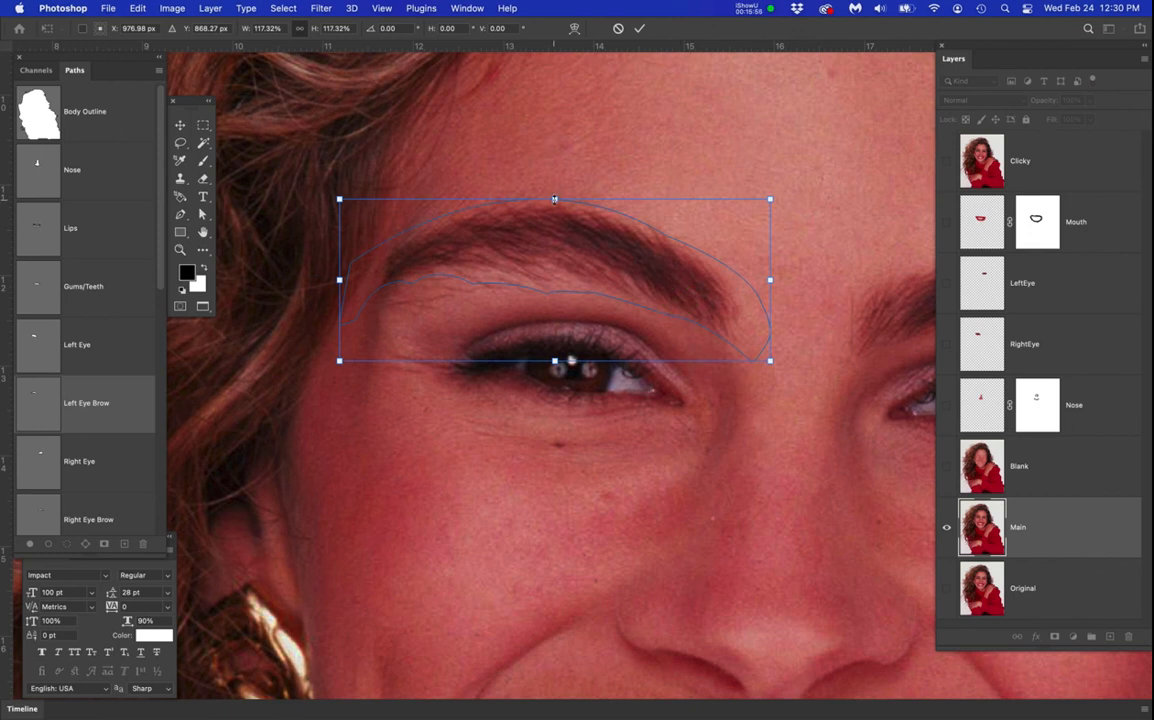
{"action": "left_click_drag", "start_coordinate": [554, 199], "coordinate": [554, 186]}
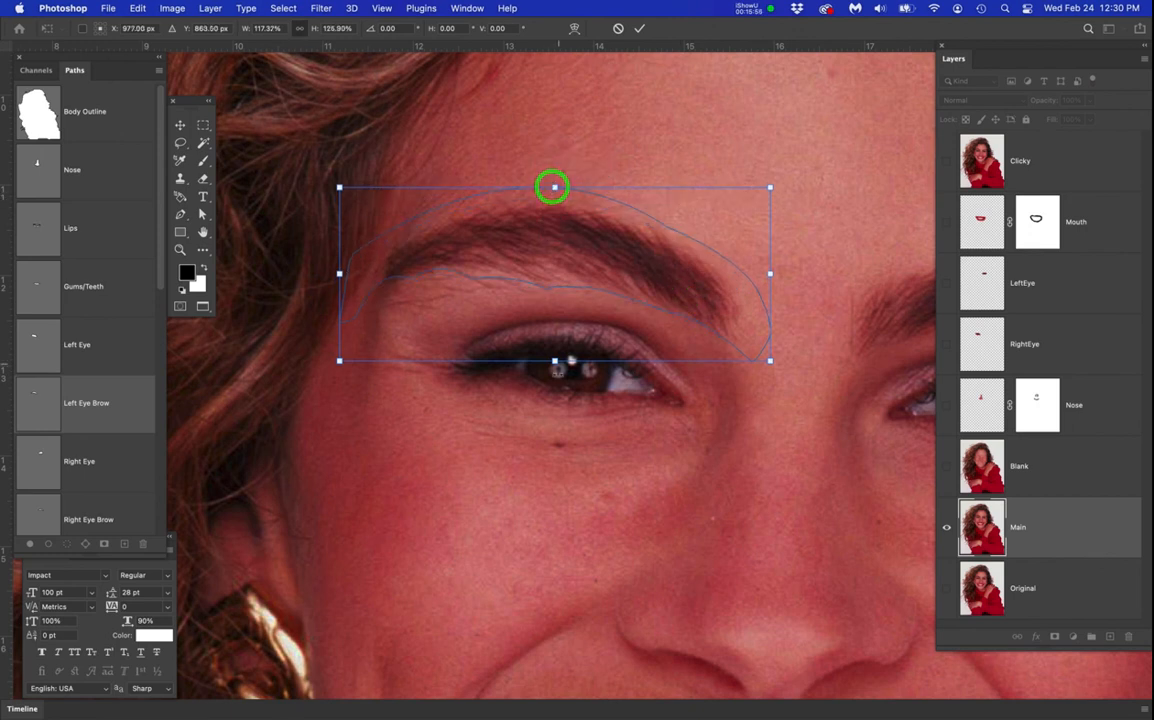
{"action": "left_click_drag", "start_coordinate": [554, 360], "coordinate": [555, 369]}
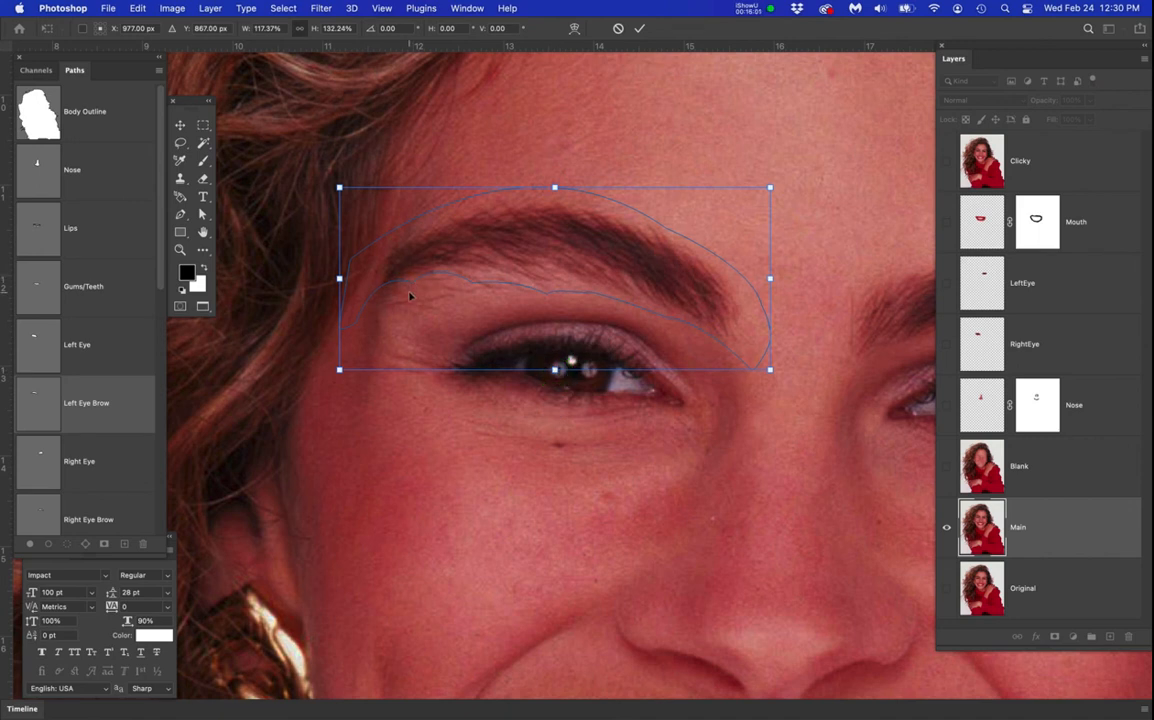
{"action": "key", "text": "Return"}
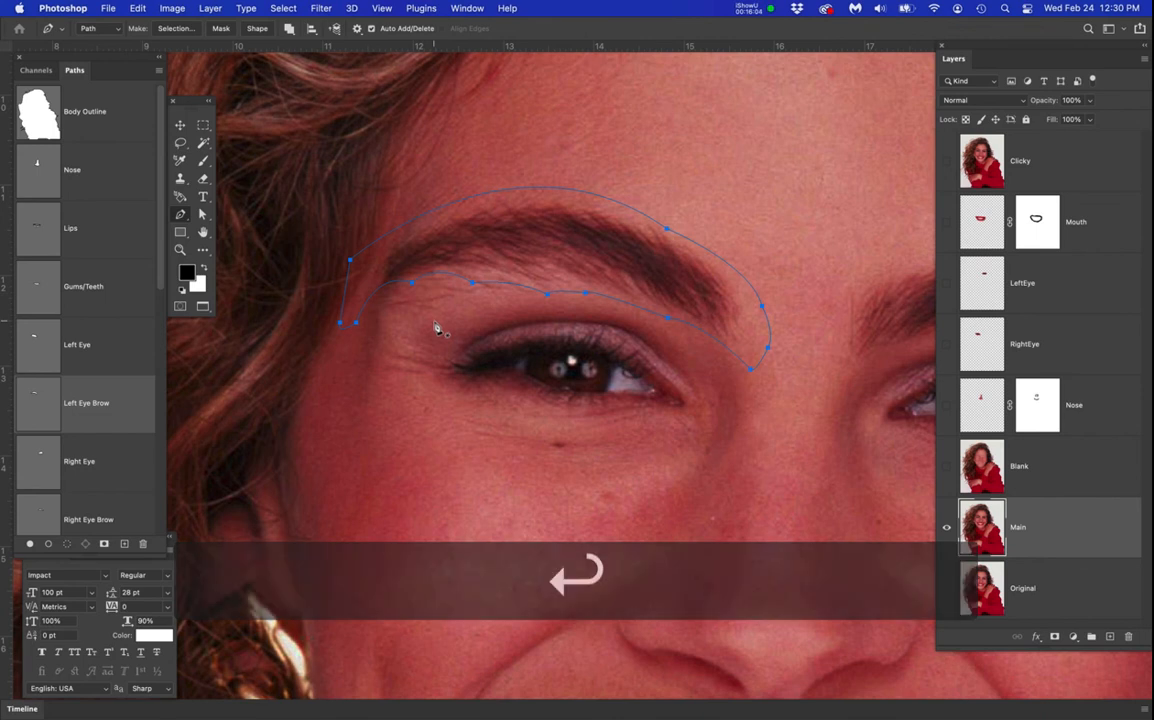
Load the Left Eye Brow path as a selection and extend its lower outer edge with the Lasso tool
{"action": "left_click", "coordinate": [45, 403], "text": "super"}
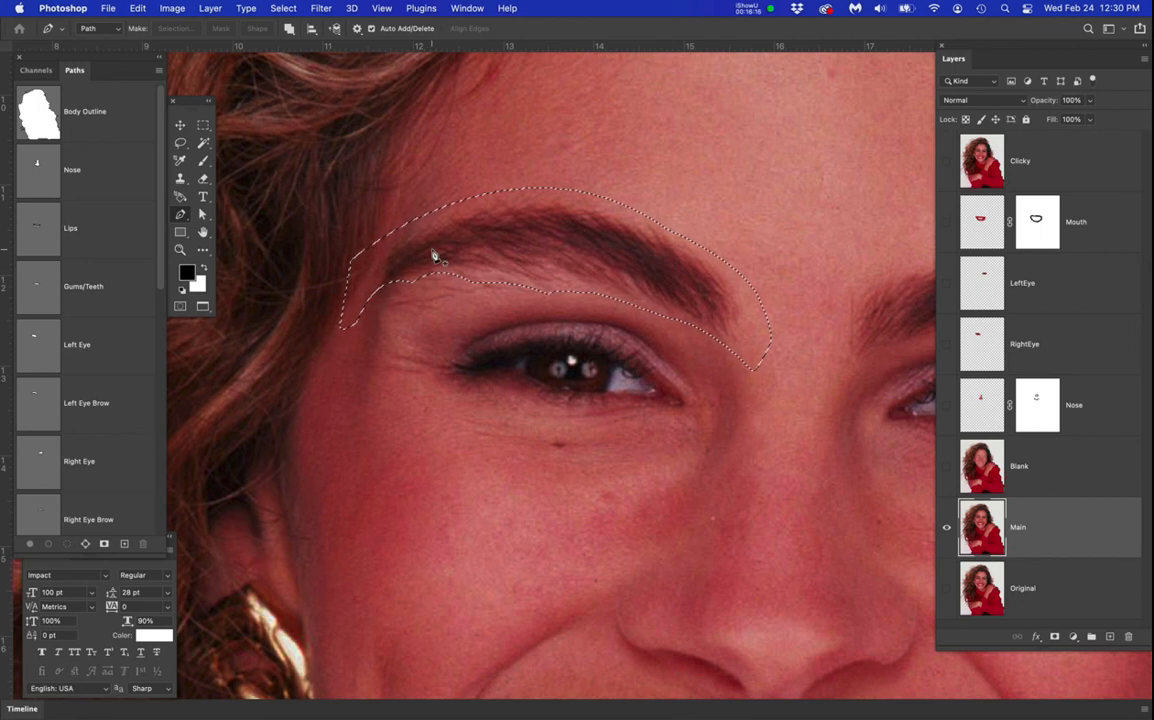
{"action": "key", "text": "l"}
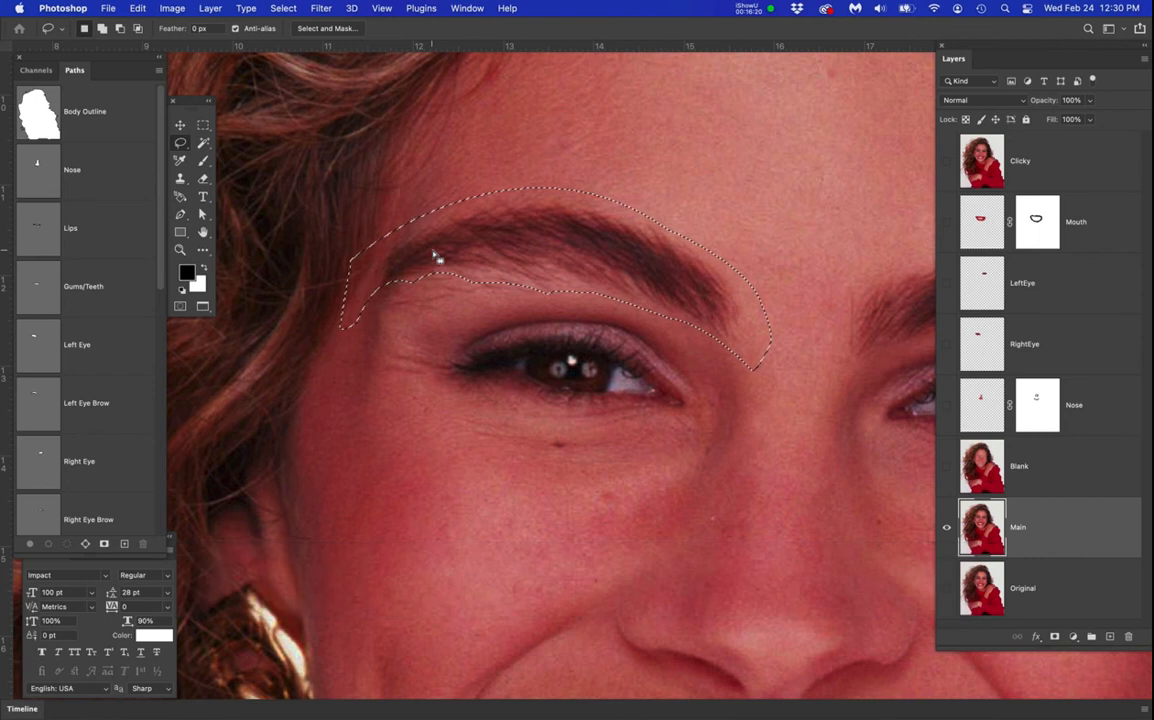
{"action": "key", "text": "shift"}
{"action": "left_click", "coordinate": [362, 290], "text": "shift"}
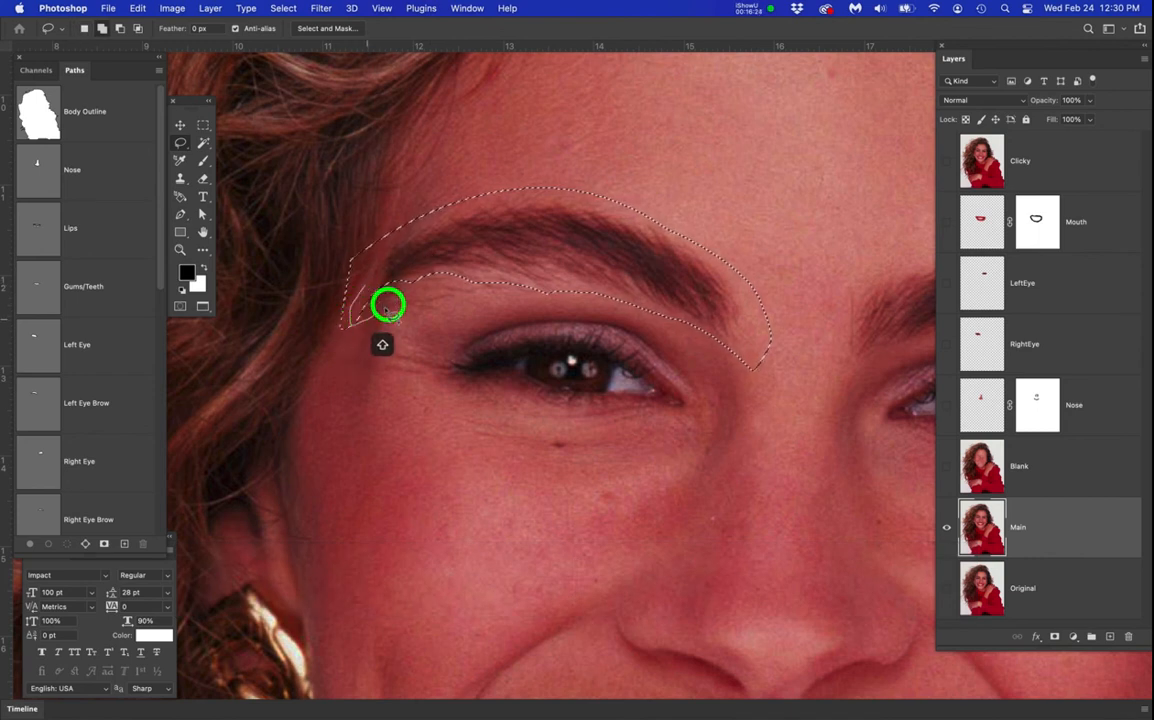
{"action": "mouse_move", "coordinate": [415, 290]}
{"action": "left_mouse_down"}
{"action": "mouse_move", "coordinate": [546, 285]}
{"action": "mouse_move", "coordinate": [416, 246]}
{"action": "left_mouse_up"}
{"action": "left_click_drag", "start_coordinate": [362, 290], "coordinate": [362, 291]}
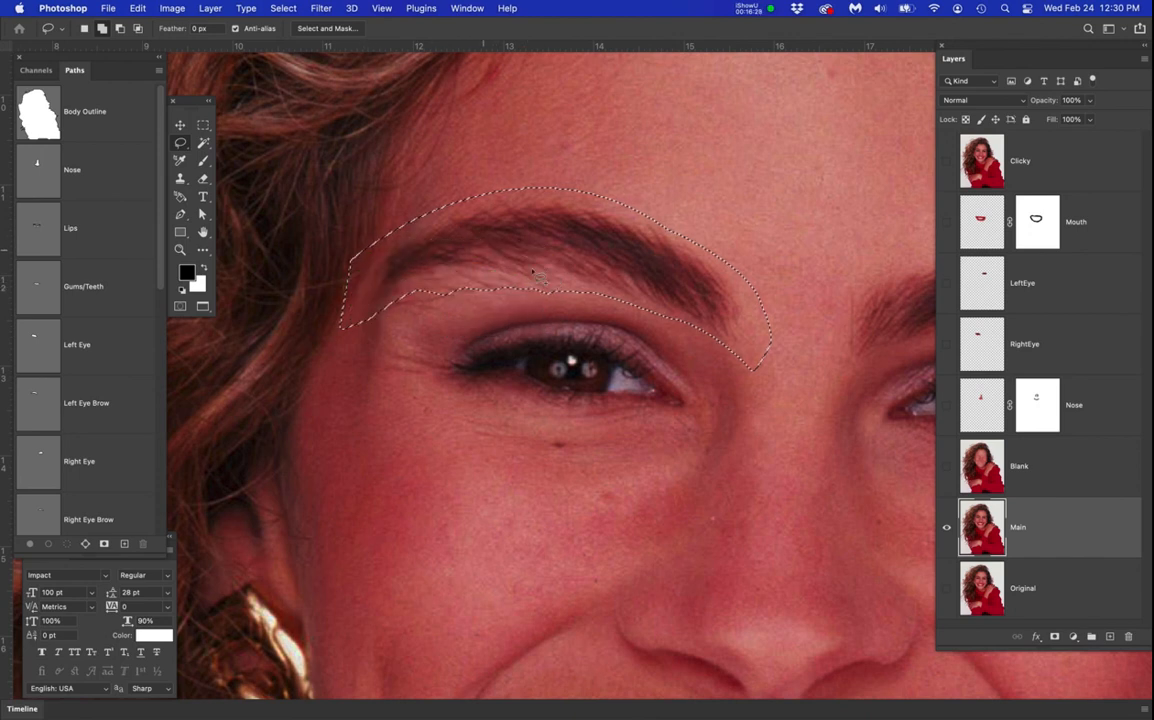
Copy the selected eyebrow from the Main layer onto a new layer and place it directly below the Mouth layer
{"action": "left_click", "coordinate": [1066, 527]}
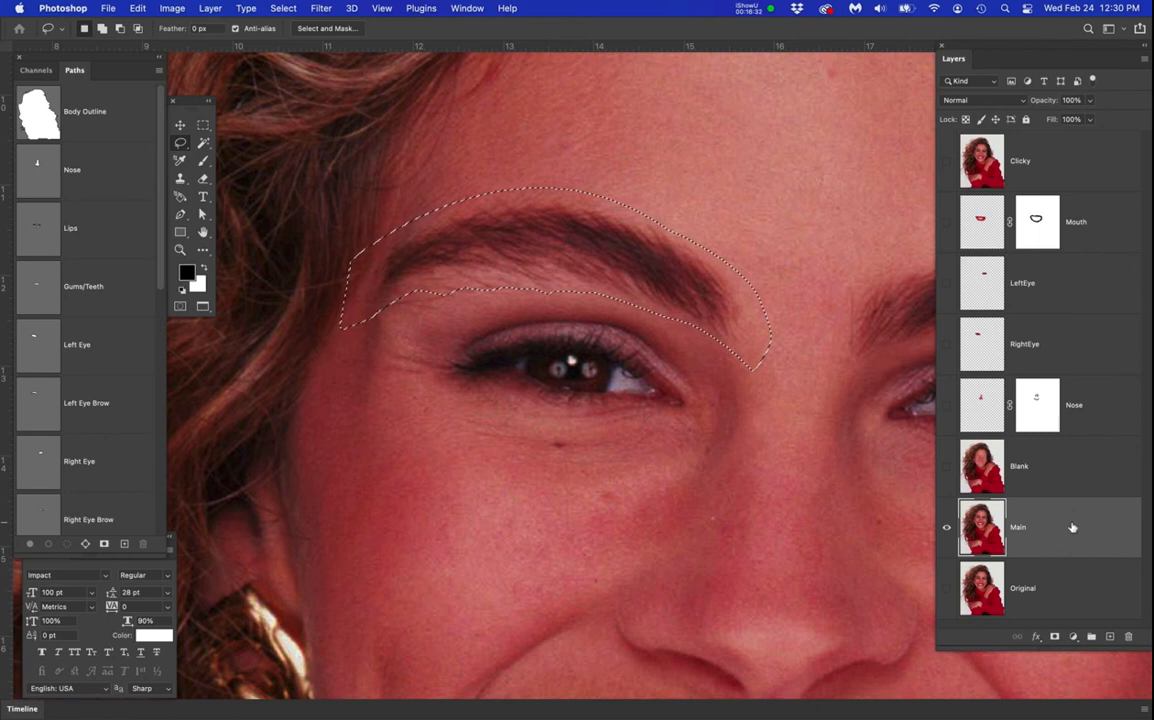
{"action": "key", "text": "super+j"}
{"action": "left_click_drag", "start_coordinate": [1073, 535], "coordinate": [1082, 266]}
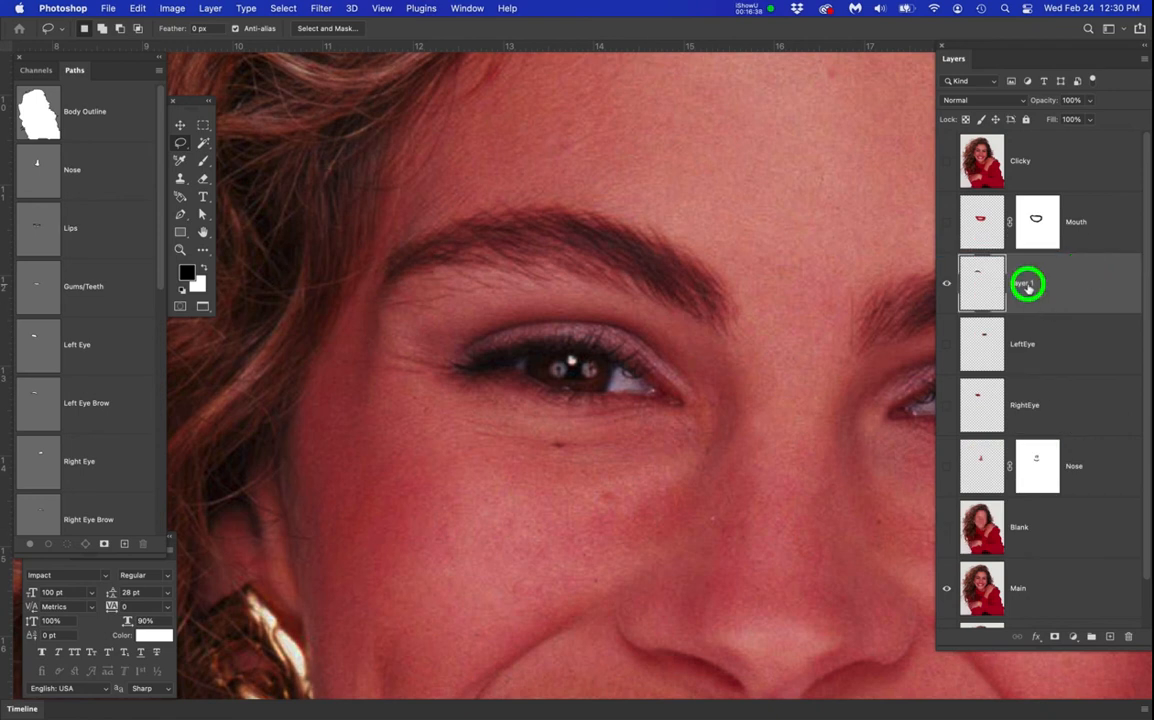
Rename the copied eyebrow's layer as Eyebrow1
{"action": "type", "text": "Ey"}
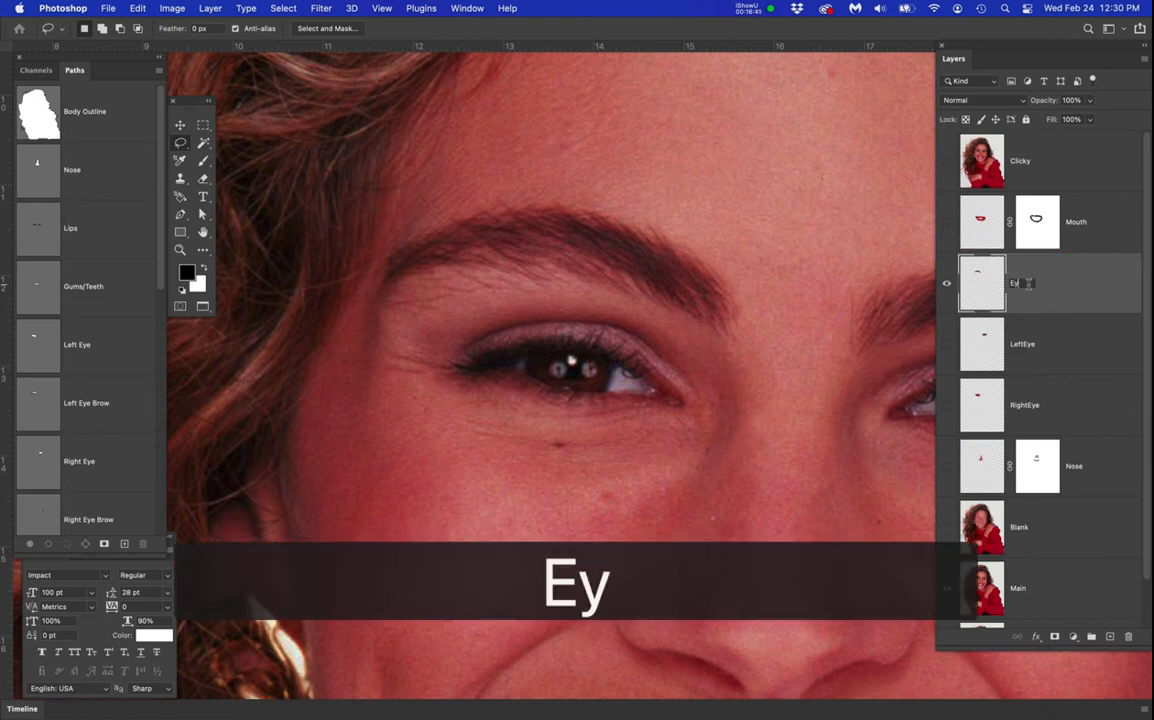
{"action": "type", "text": "ebrow"}
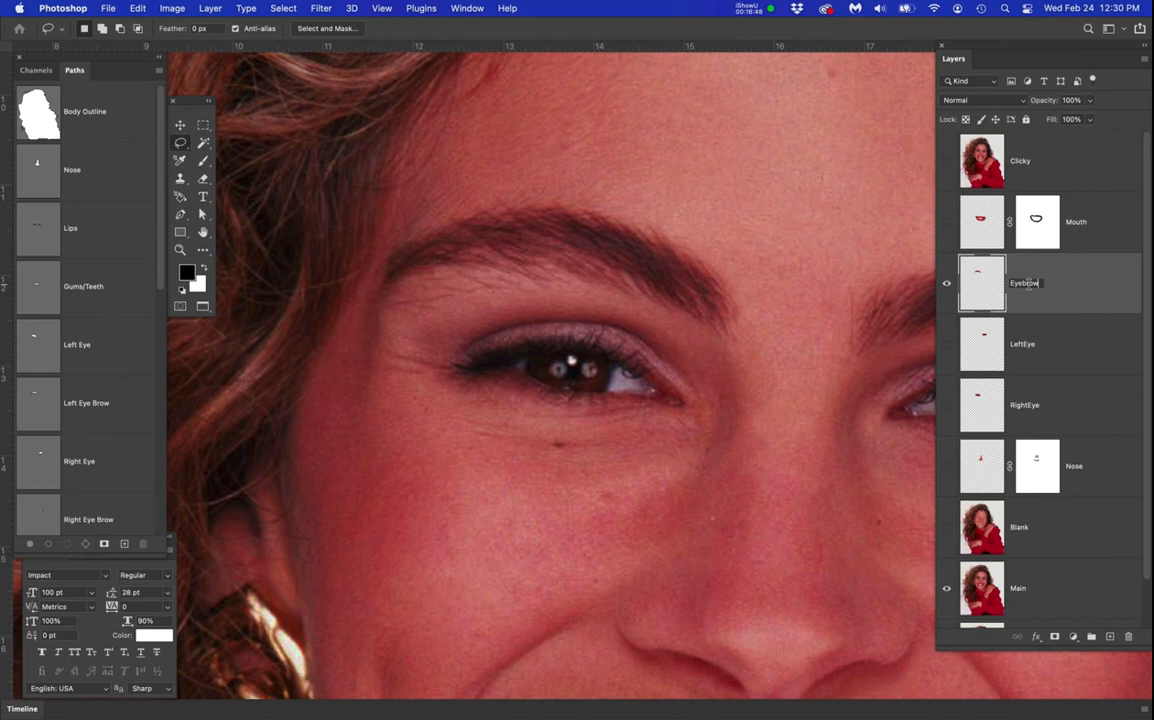
{"action": "type", "text": "1"}
{"action": "key", "text": "Return"}
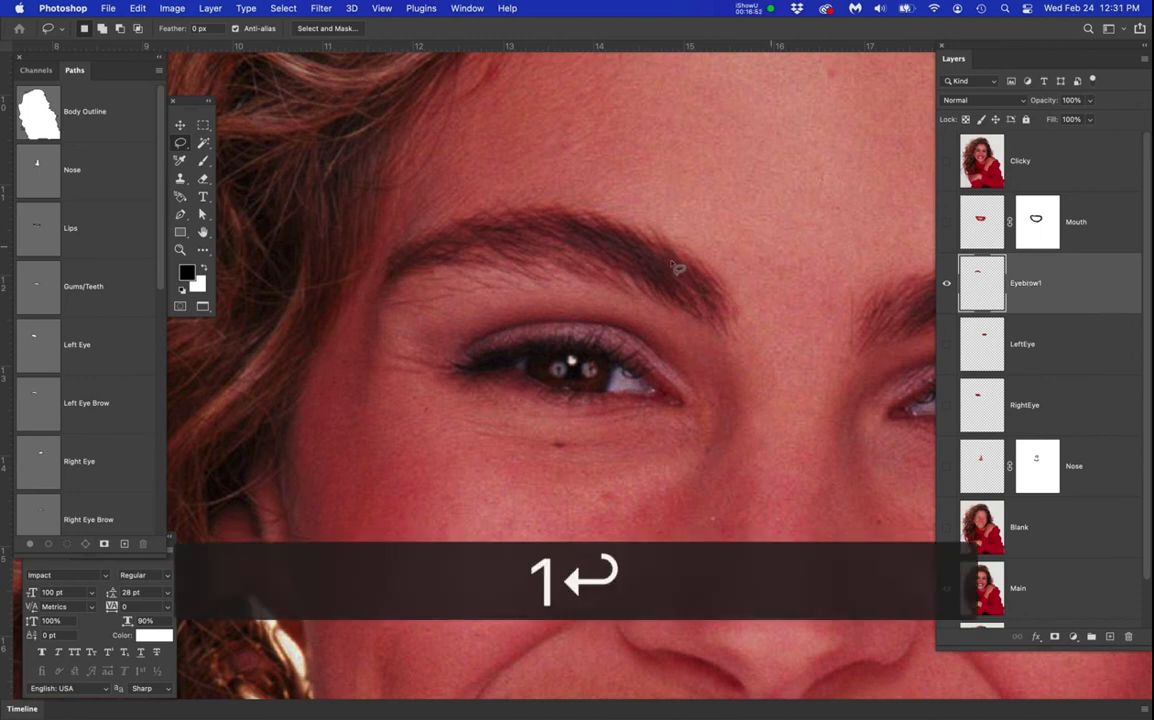
Hide the Main layer and show the Blank layer beneath the copied eyebrow
{"action": "scroll", "coordinate": [668, 266], "scroll_direction": "down", "scroll_amount": 5}
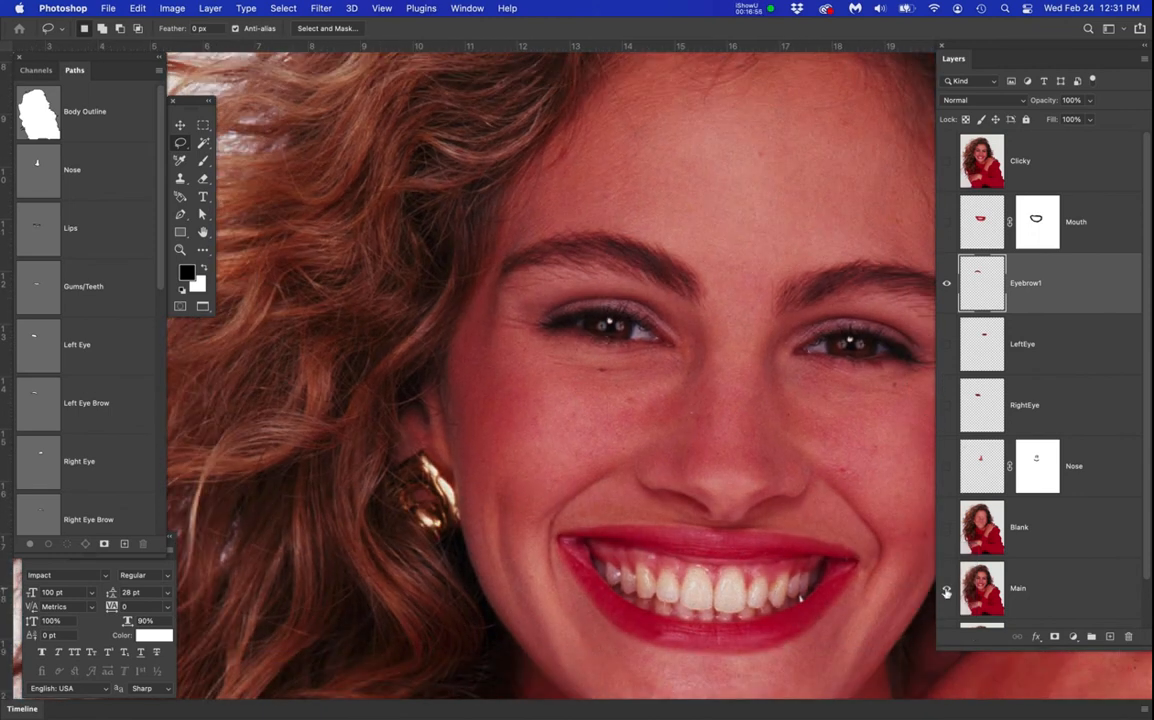
{"action": "left_click", "coordinate": [946, 591]}
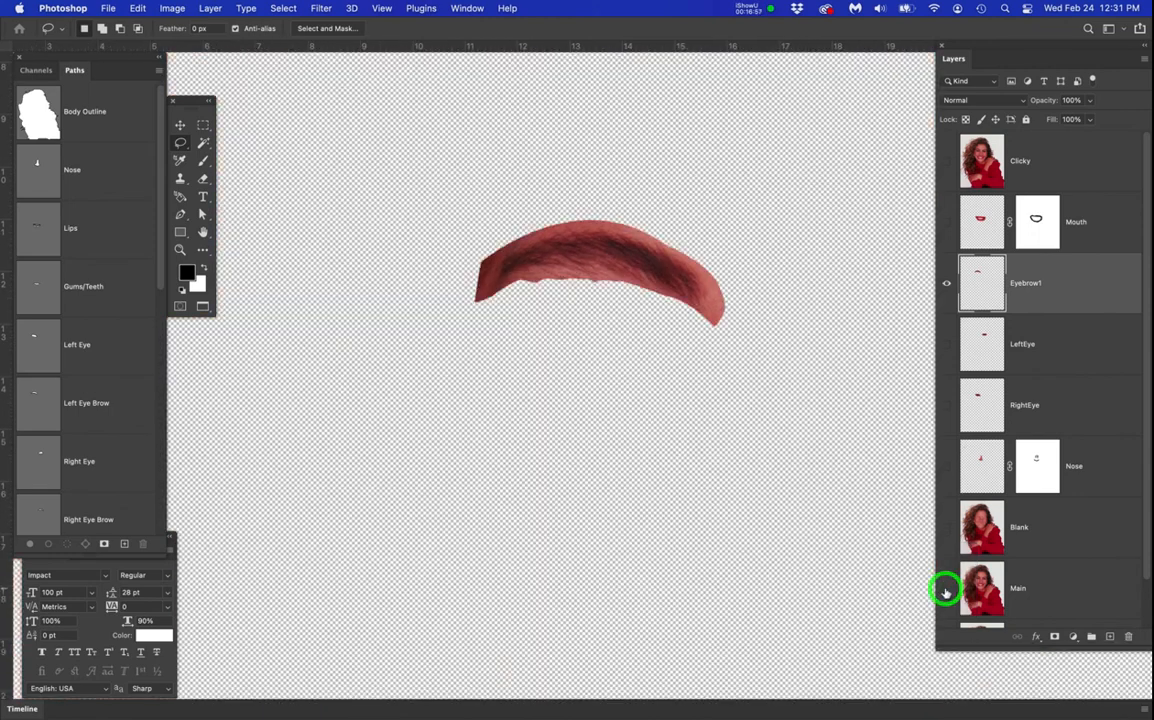
{"action": "left_click", "coordinate": [946, 530]}
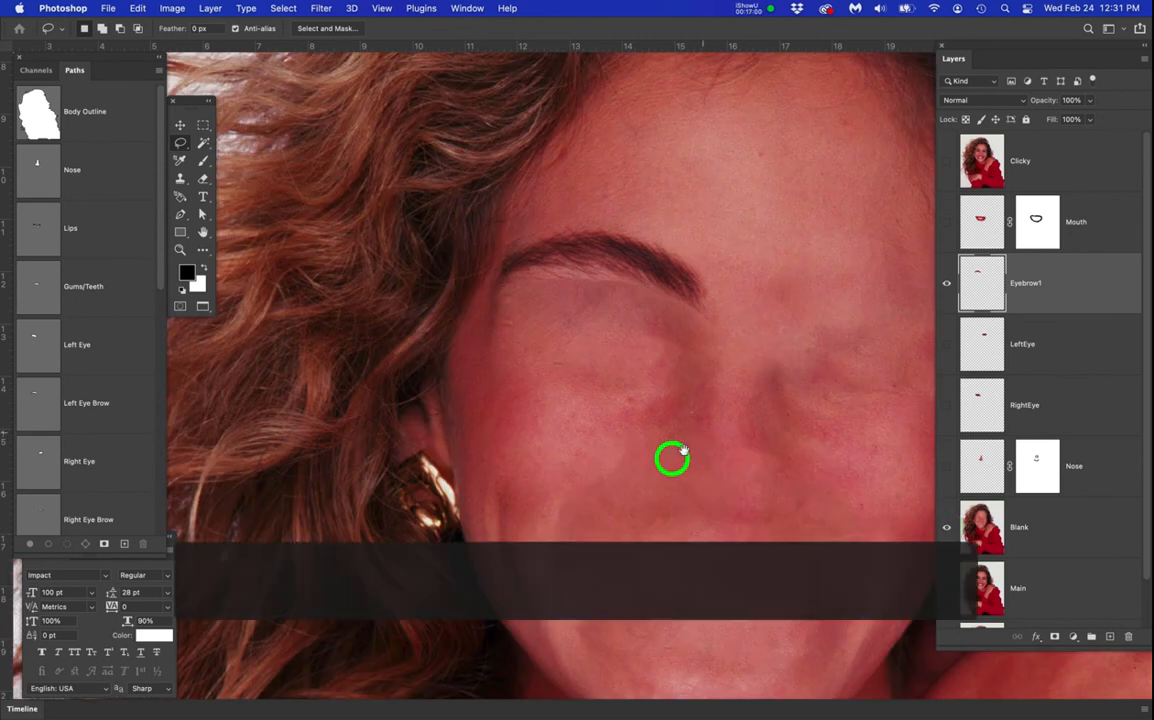
Show the Nose and Mouth layers together with the copied eyebrow on the blank face
{"action": "left_click_drag", "start_coordinate": [690, 443], "coordinate": [663, 462]}
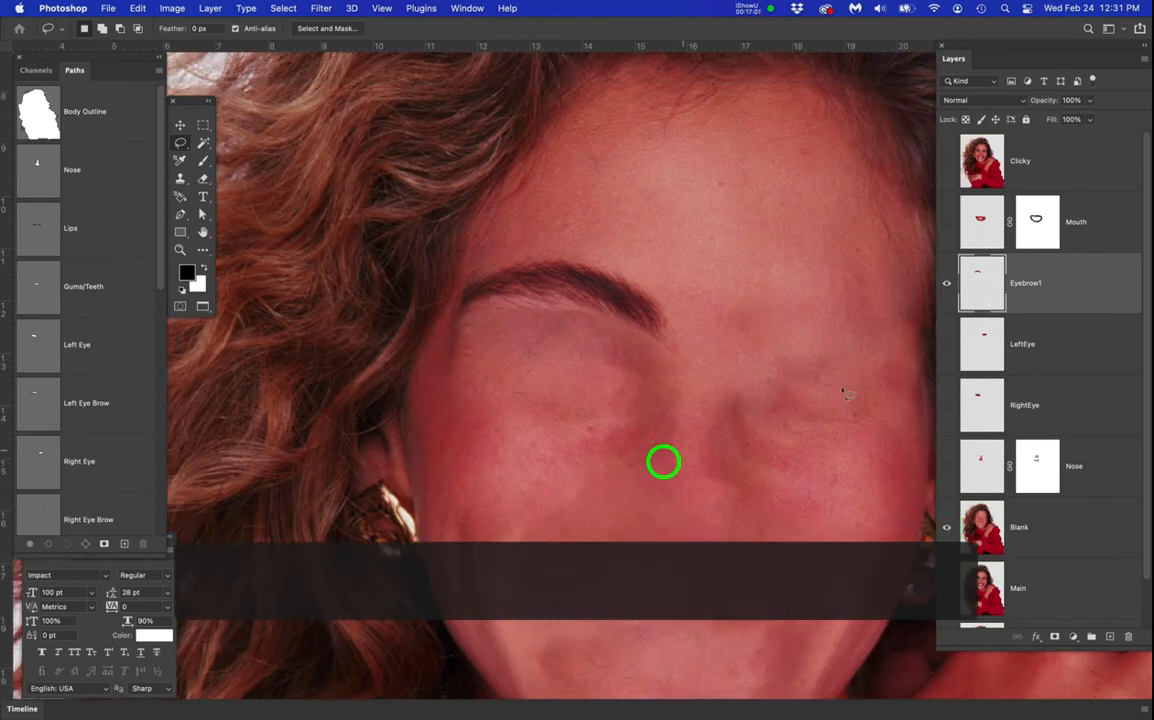
{"action": "left_click", "coordinate": [946, 466]}
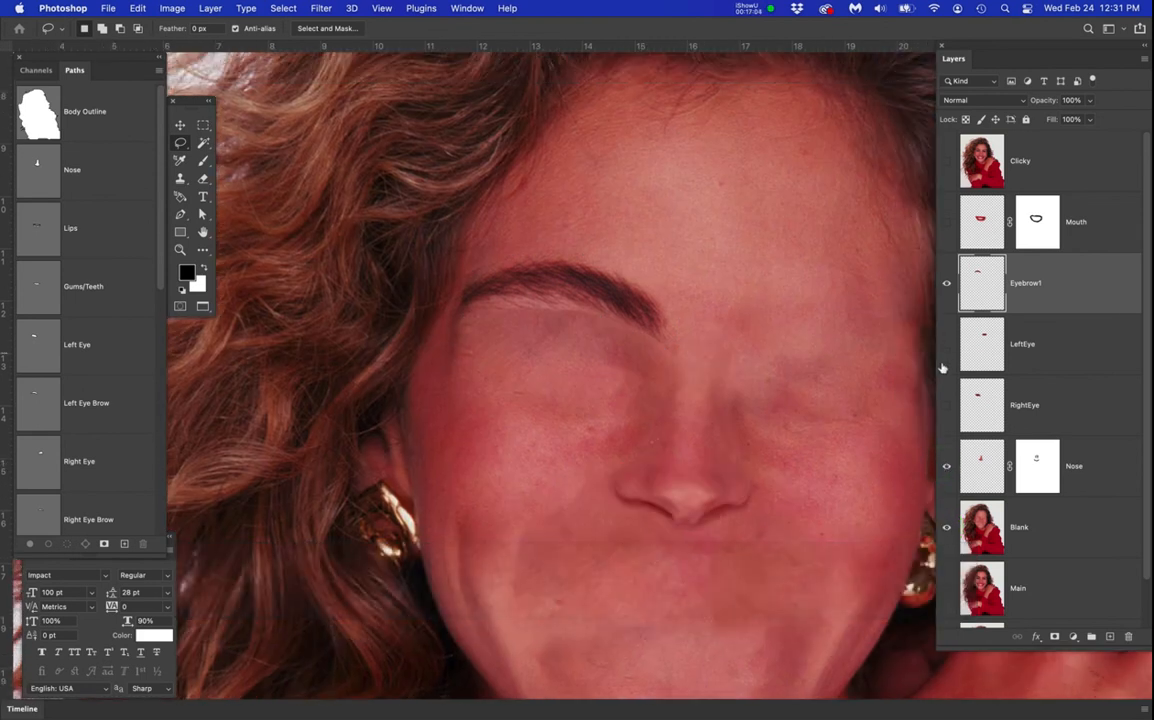
{"action": "left_click", "coordinate": [946, 224]}
{"action": "scroll", "coordinate": [558, 298], "scroll_direction": "up", "scroll_amount": 2}
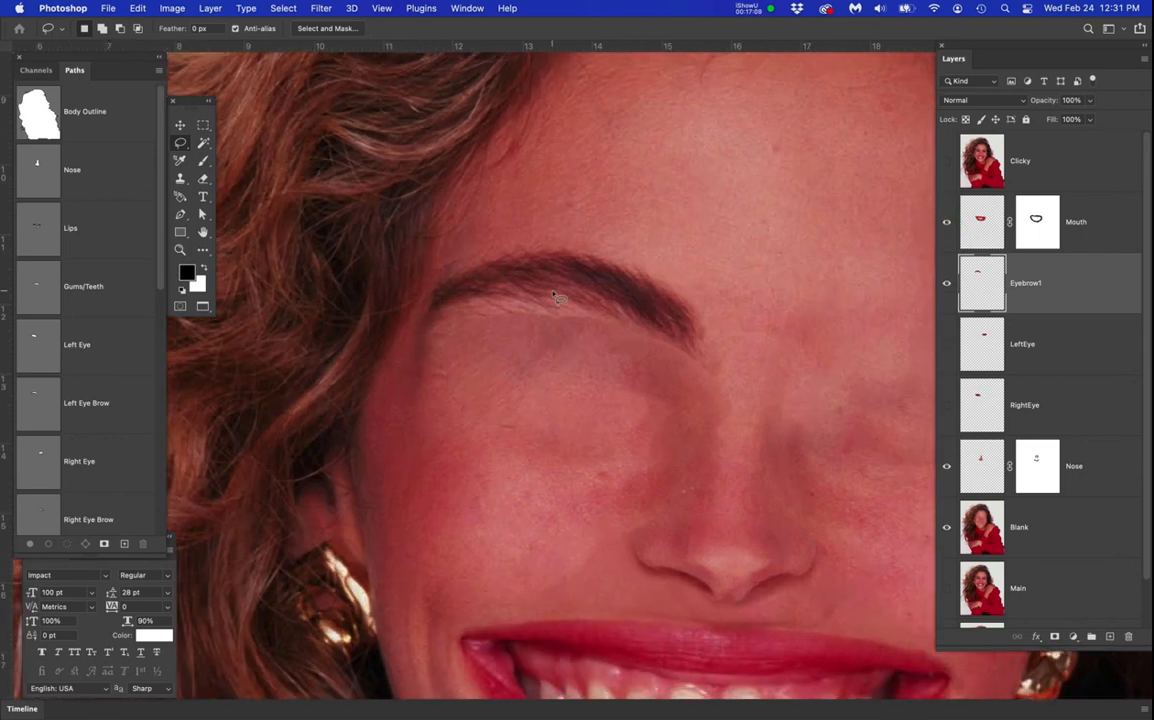
Add a white layer mask to the Eyebrow1 layer
{"action": "scroll", "coordinate": [563, 301], "scroll_direction": "down", "scroll_amount": 3}
{"action": "left_click", "coordinate": [1053, 283]}
{"action": "left_click", "coordinate": [1054, 636]}
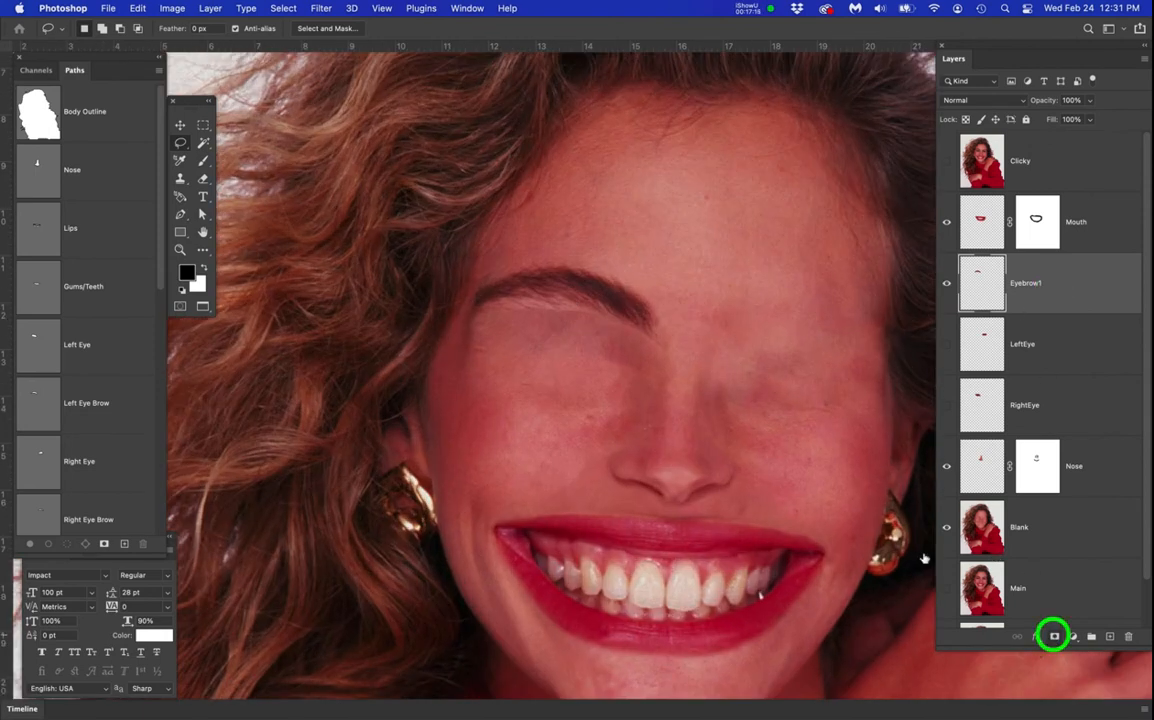
{"action": "scroll", "coordinate": [464, 252], "scroll_direction": "up", "scroll_amount": 3}
{"action": "scroll", "coordinate": [514, 277], "scroll_direction": "down", "scroll_amount": 2}
{"action": "scroll", "coordinate": [514, 278], "scroll_direction": "down", "scroll_amount": 1}
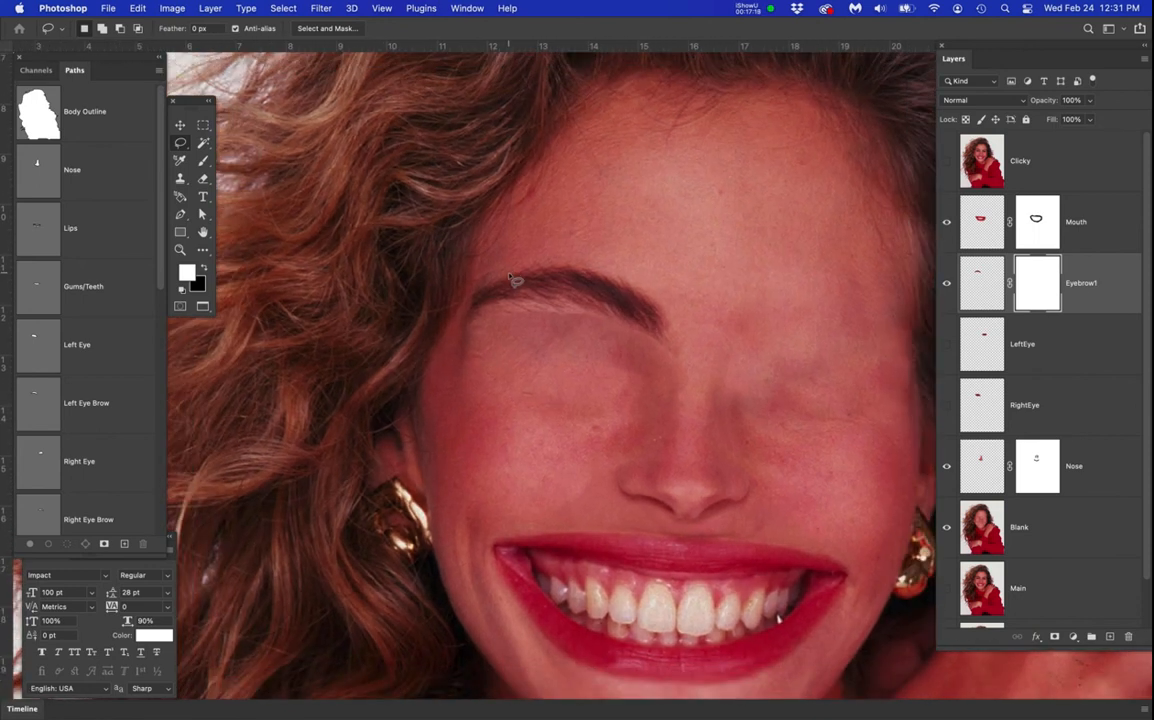
{"action": "scroll", "coordinate": [514, 281], "scroll_direction": "down", "scroll_amount": 1}
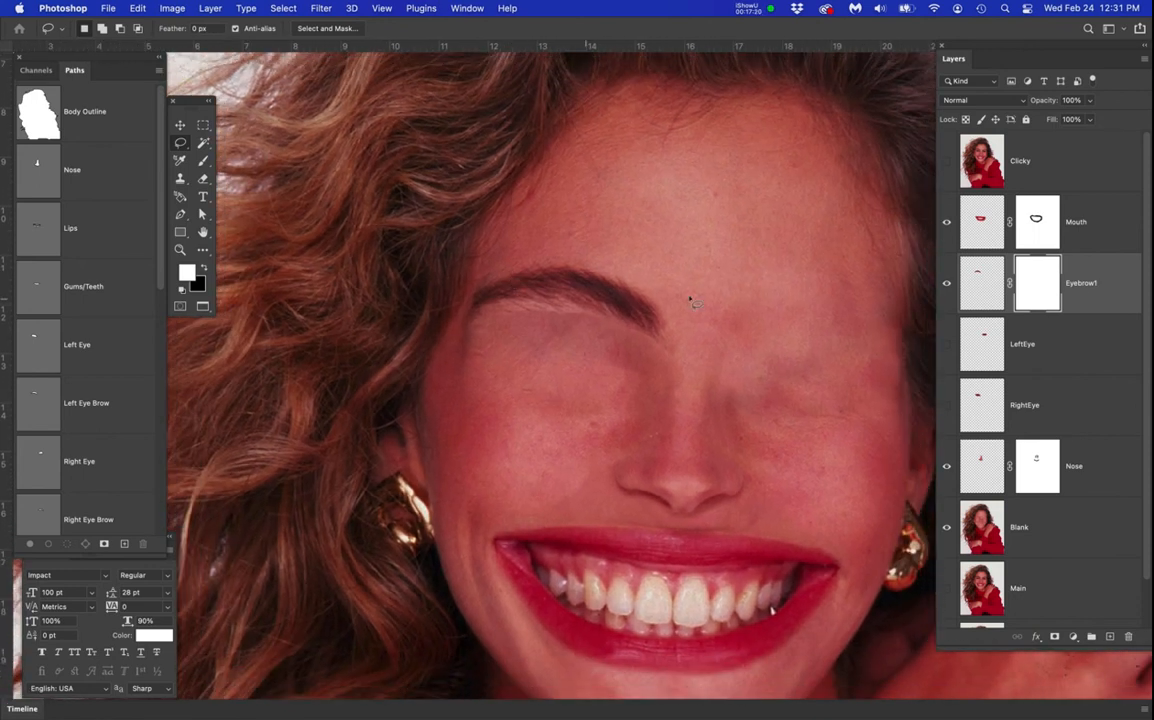
Compare the face with the Clicky layer, hide that layer again, and enlarge the Eyebrow1 image slightly from its center with Free Transform
{"action": "left_click", "coordinate": [947, 161]}
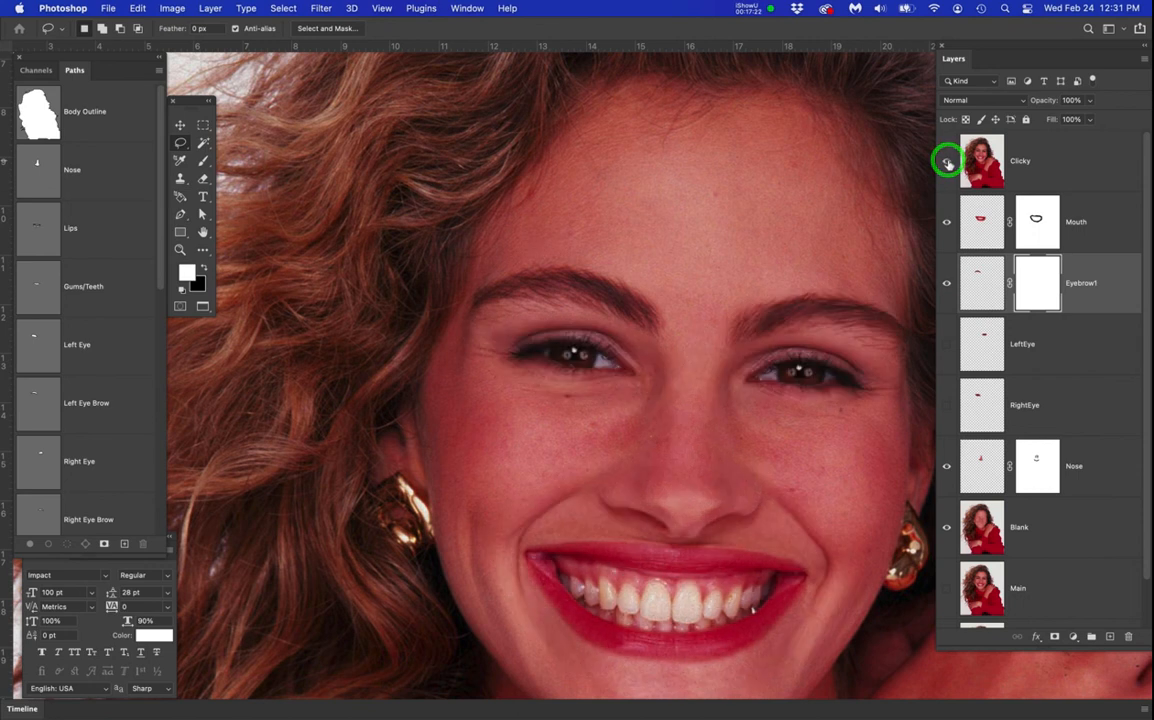
{"action": "left_click", "coordinate": [947, 161]}
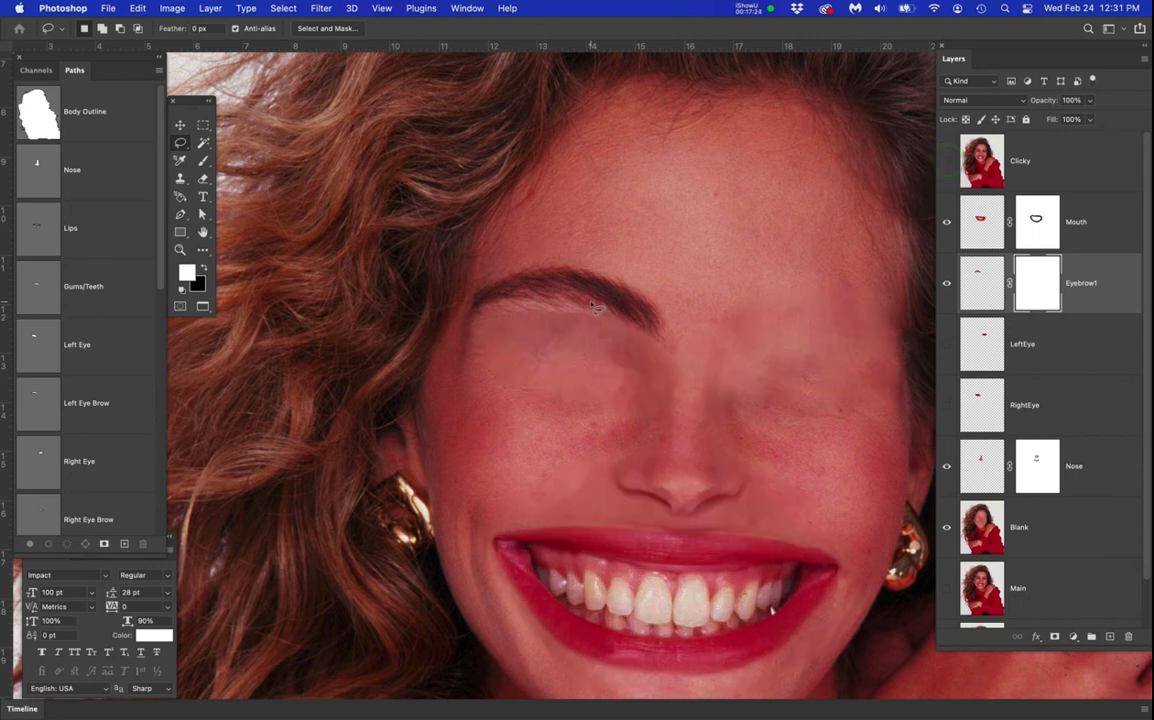
{"action": "left_click", "coordinate": [980, 287]}
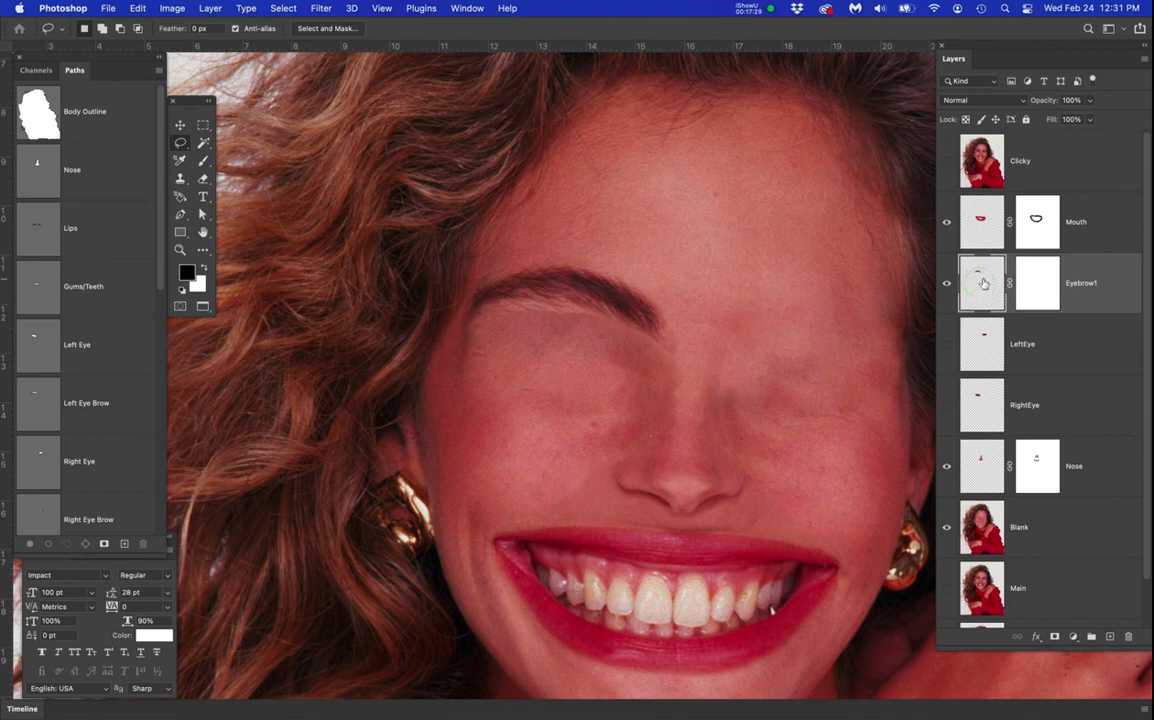
{"action": "key", "text": "super+t"}
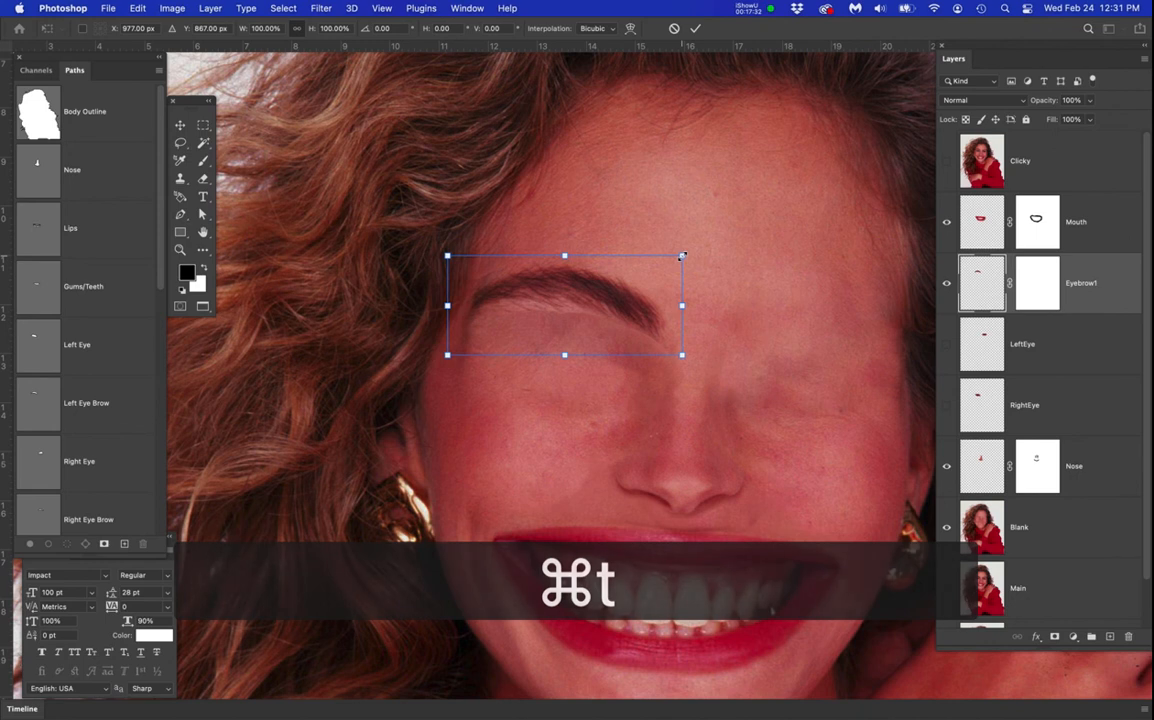
{"action": "key", "text": "alt"}
{"action": "left_click_drag", "start_coordinate": [681, 256], "coordinate": [702, 239]}
{"action": "key", "text": "Return"}
{"action": "key", "text": "l"}
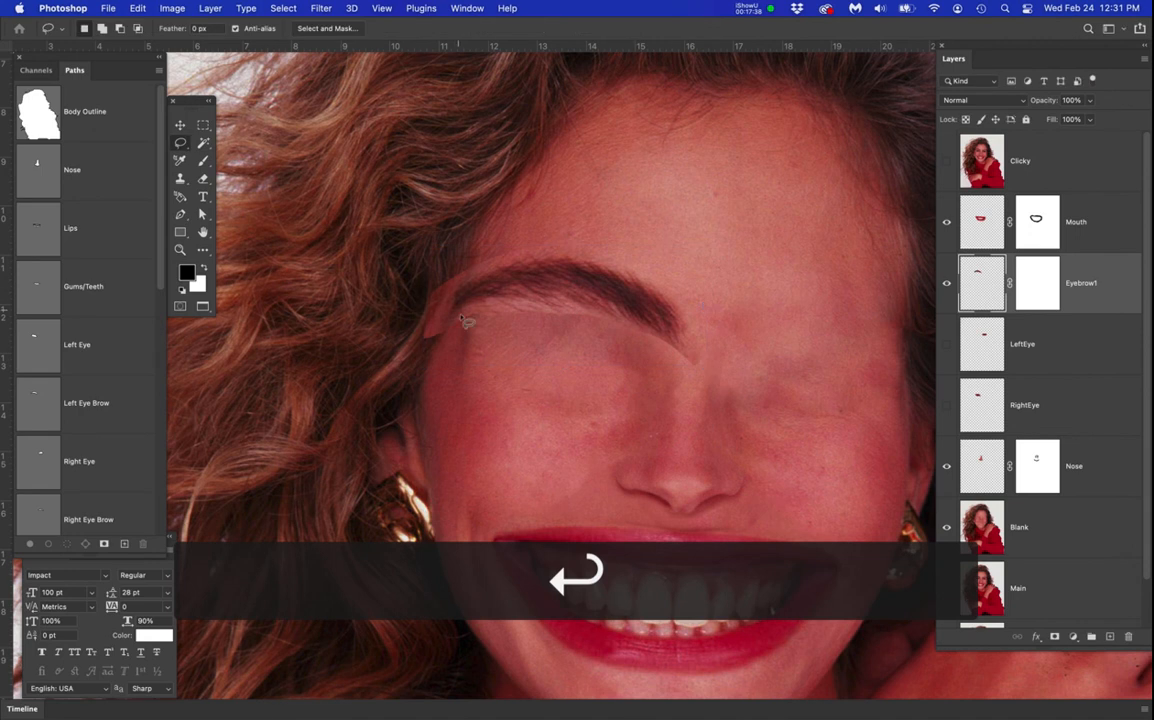
Paint black on the Eyebrow1 layer mask with a soft 70 px brush to blend the skin edges around the eyebrow into the face
{"action": "scroll", "coordinate": [510, 322], "scroll_direction": "up", "scroll_amount": 2}
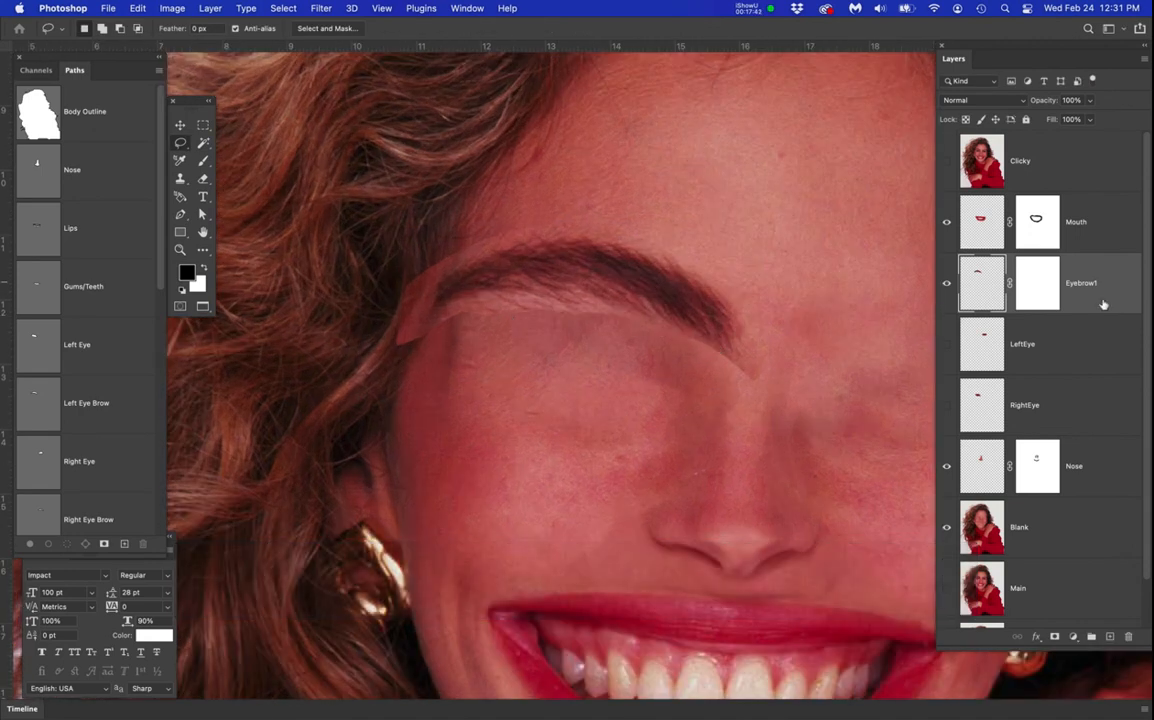
{"action": "left_click", "coordinate": [1040, 287]}
{"action": "key", "text": "x"}
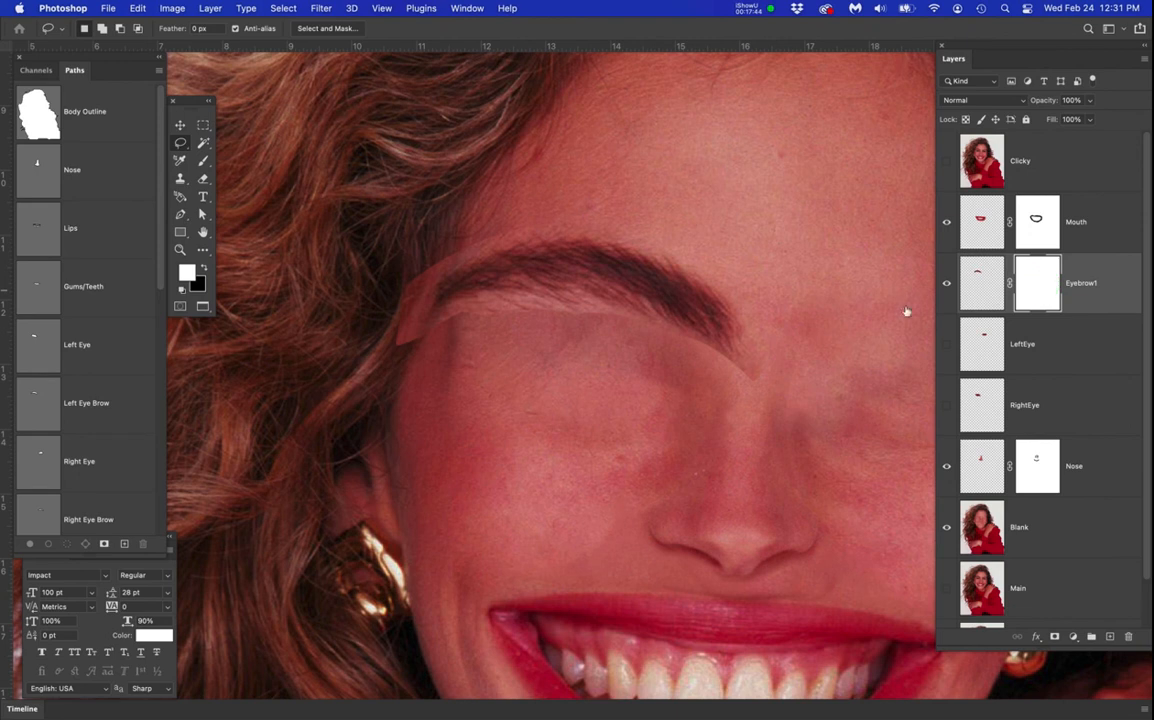
{"action": "key", "text": "b"}
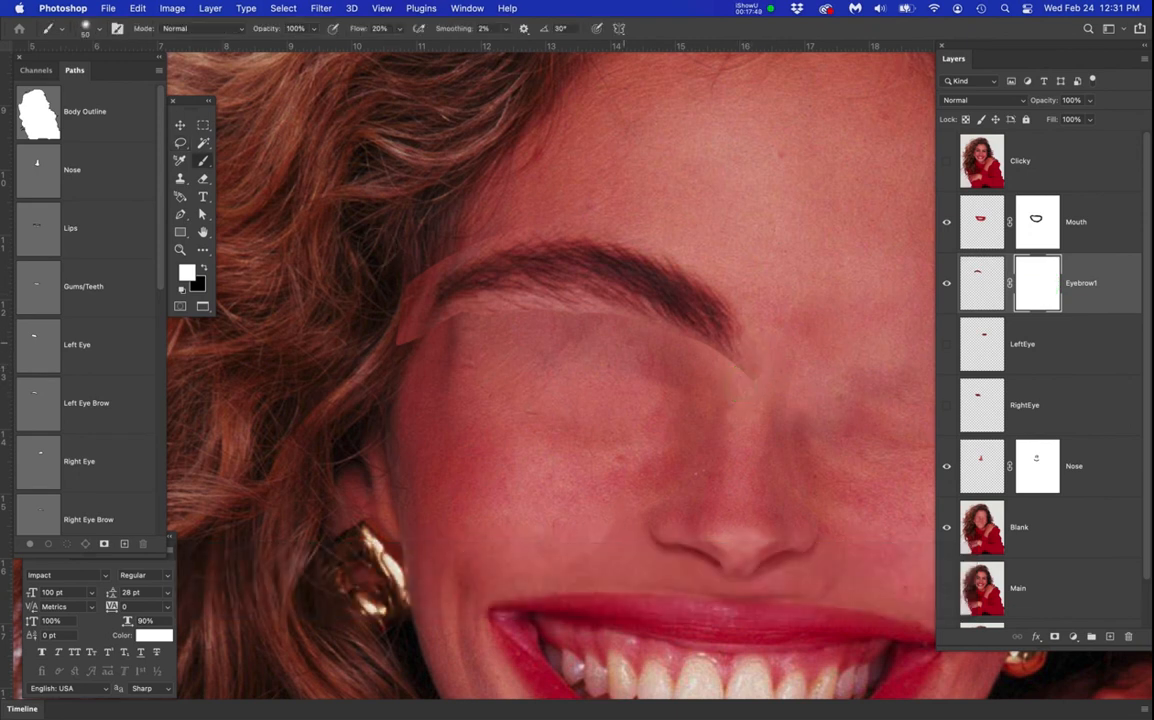
{"action": "key", "text": "x"}
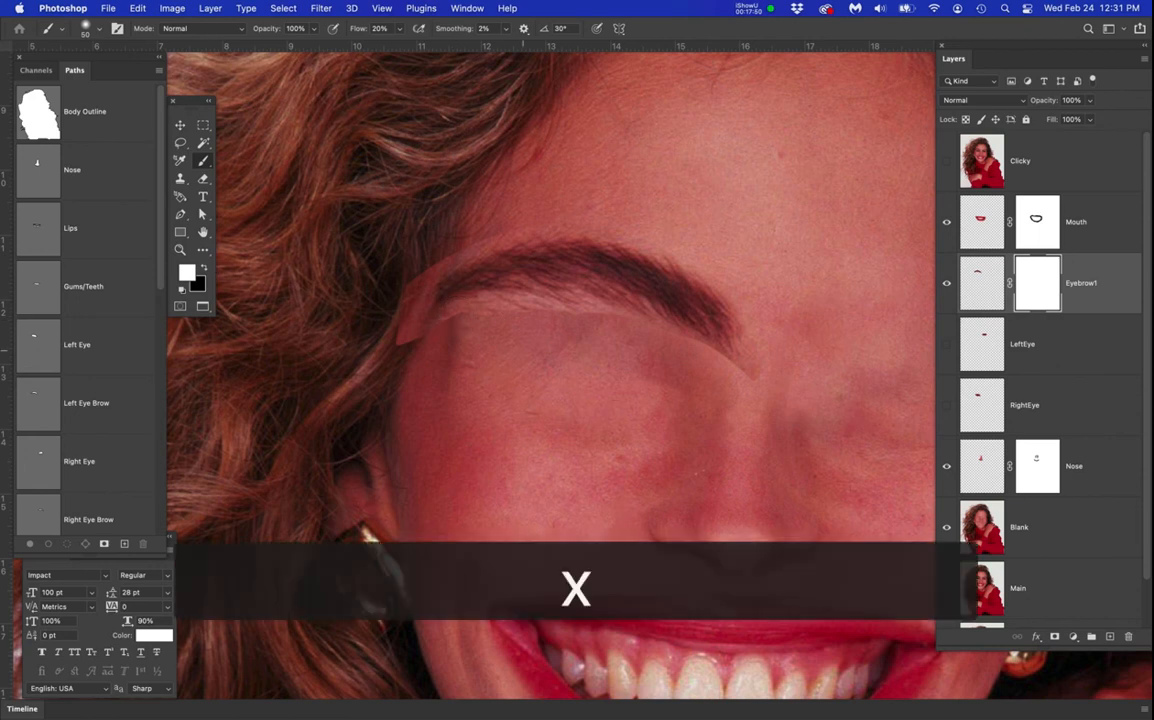
{"action": "key", "text": "bracketright"}
{"action": "key", "text": "bracketright"}
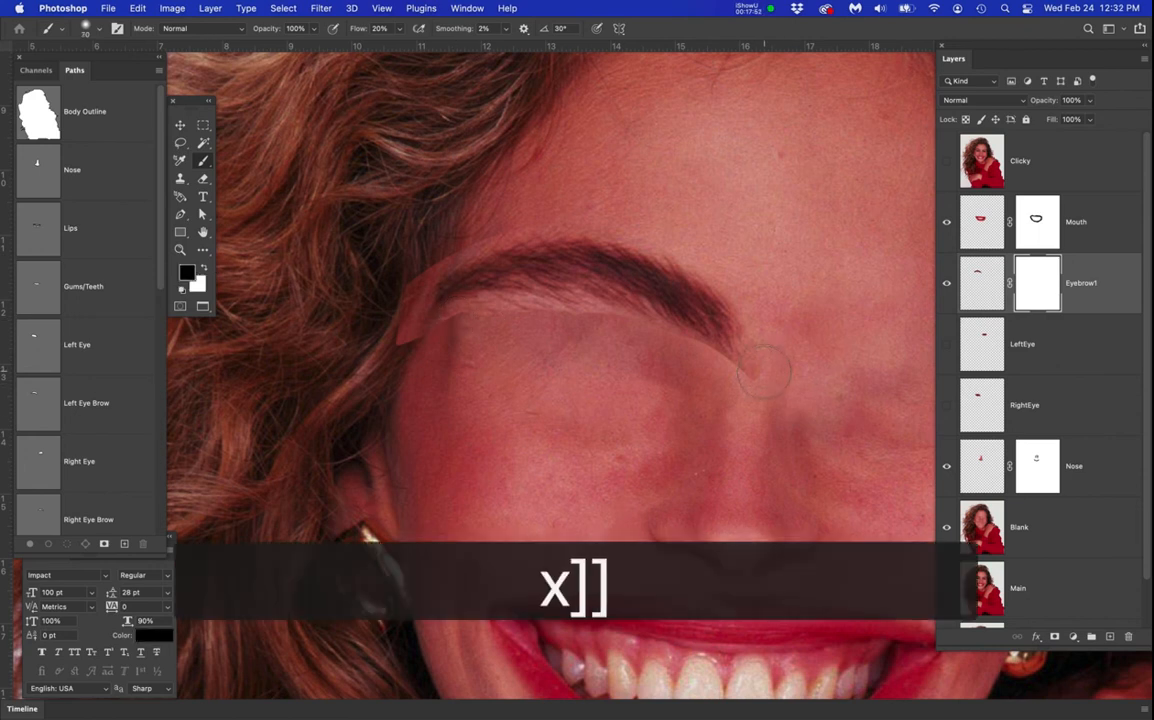
{"action": "mouse_move", "coordinate": [690, 368]}
{"action": "left_mouse_down"}
{"action": "mouse_move", "coordinate": [578, 328]}
{"action": "mouse_move", "coordinate": [510, 323]}
{"action": "mouse_move", "coordinate": [599, 319]}
{"action": "mouse_move", "coordinate": [586, 331]}
{"action": "mouse_move", "coordinate": [493, 335]}
{"action": "mouse_move", "coordinate": [546, 337]}
{"action": "mouse_move", "coordinate": [500, 325]}
{"action": "mouse_move", "coordinate": [466, 336]}
{"action": "mouse_move", "coordinate": [490, 321]}
{"action": "mouse_move", "coordinate": [562, 319]}
{"action": "mouse_move", "coordinate": [447, 325]}
{"action": "mouse_move", "coordinate": [430, 354]}
{"action": "mouse_move", "coordinate": [400, 338]}
{"action": "mouse_move", "coordinate": [397, 284]}
{"action": "mouse_move", "coordinate": [404, 345]}
{"action": "mouse_move", "coordinate": [447, 321]}
{"action": "mouse_move", "coordinate": [440, 337]}
{"action": "mouse_move", "coordinate": [430, 326]}
{"action": "mouse_move", "coordinate": [426, 259]}
{"action": "mouse_move", "coordinate": [445, 232]}
{"action": "mouse_move", "coordinate": [544, 211]}
{"action": "mouse_move", "coordinate": [436, 255]}
{"action": "mouse_move", "coordinate": [473, 226]}
{"action": "mouse_move", "coordinate": [420, 276]}
{"action": "mouse_move", "coordinate": [557, 203]}
{"action": "left_mouse_up"}
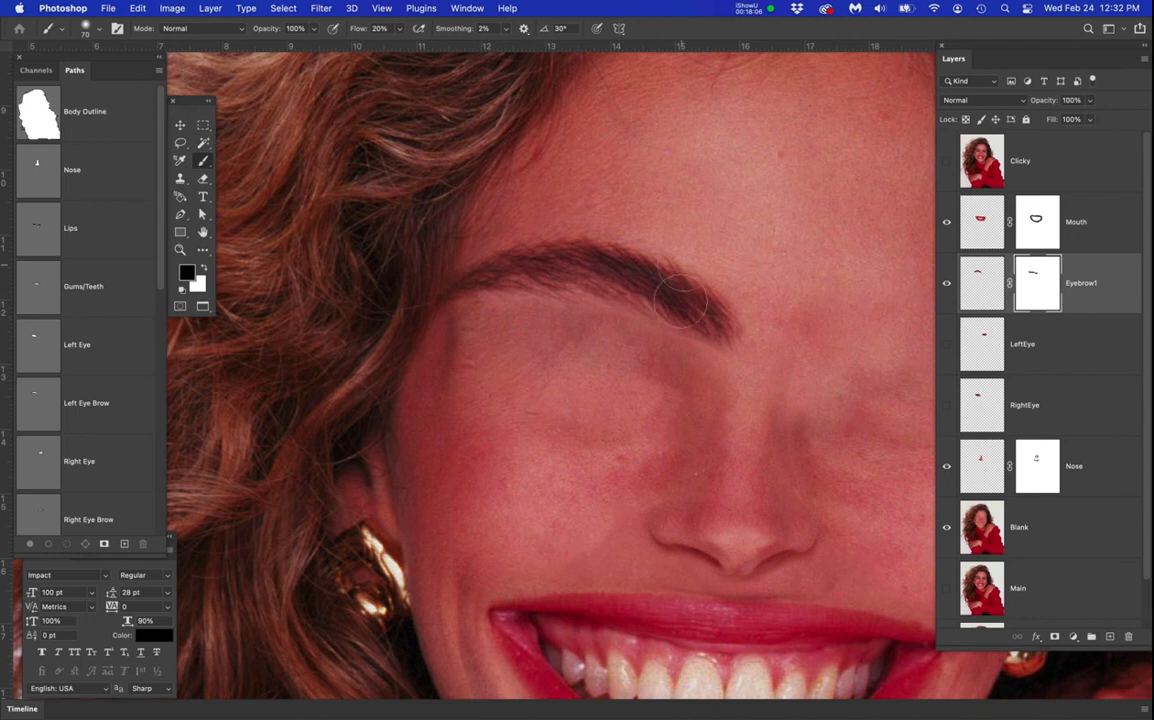
{"action": "scroll", "coordinate": [640, 340], "scroll_direction": "down", "scroll_amount": 3}
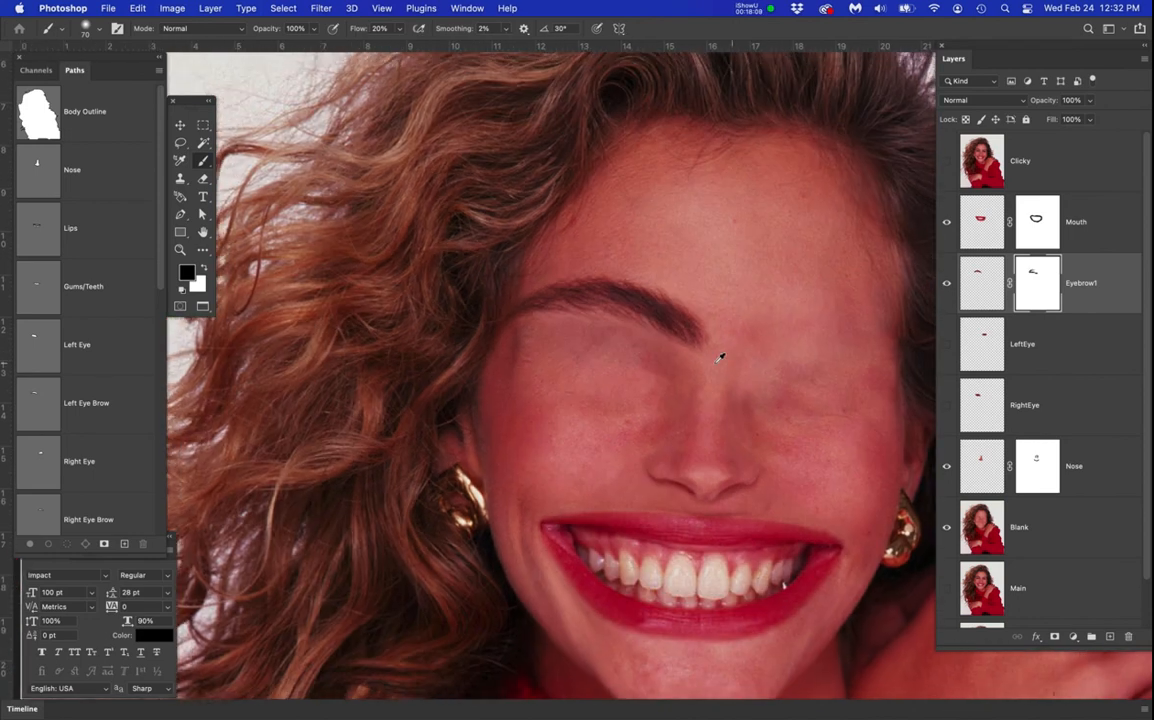